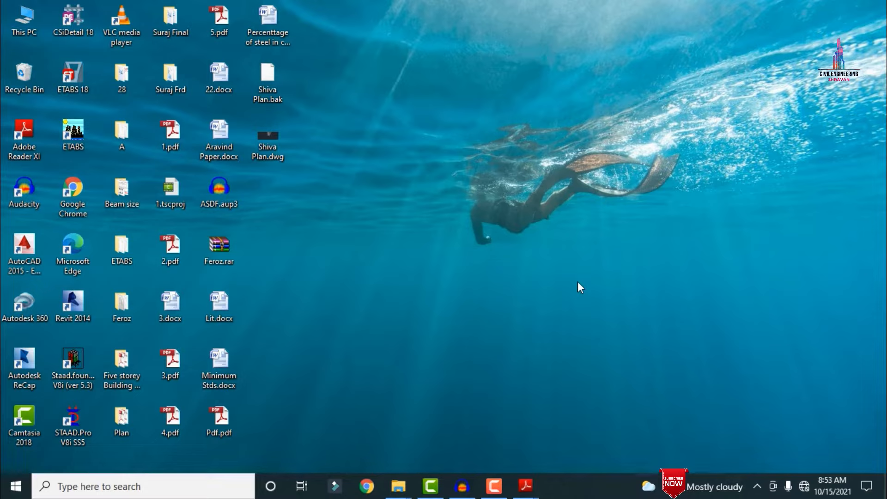
Create a new folder named G+2 on the desktop.
right_click(578, 282)
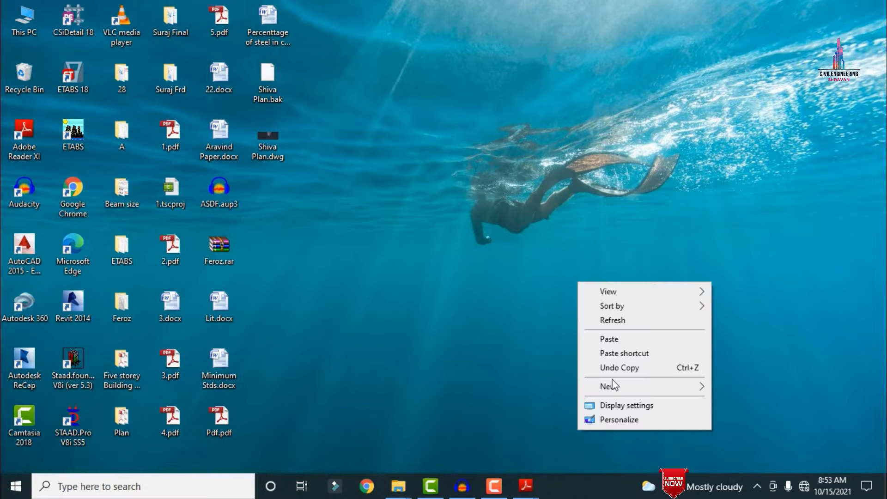
mouse_move(615, 388)
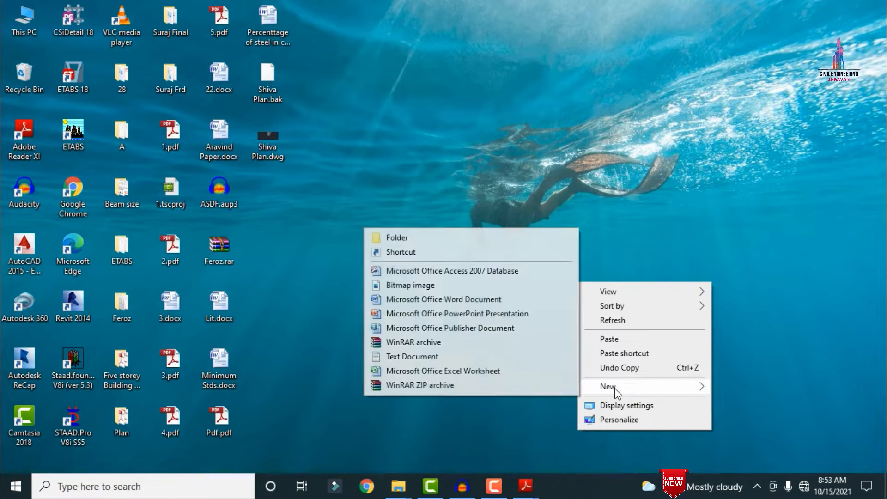
left_click(397, 237)
type("G+2")
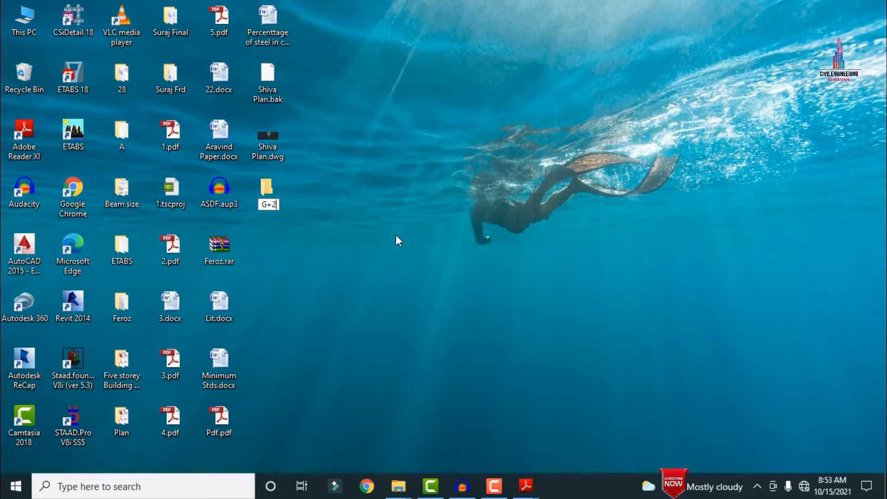
key("Return")
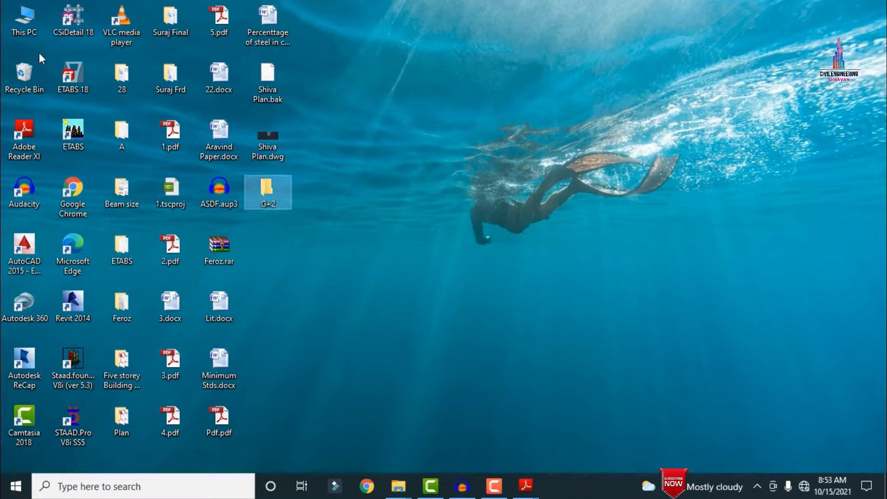
Launch STAAD.Pro and start a new project of the Space structure type with the file name G+2.
double_click(64, 421)
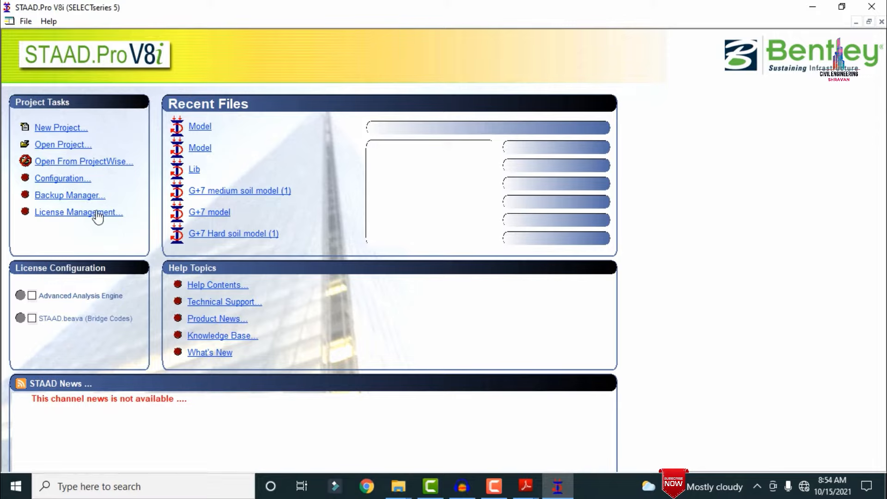
left_click(55, 128)
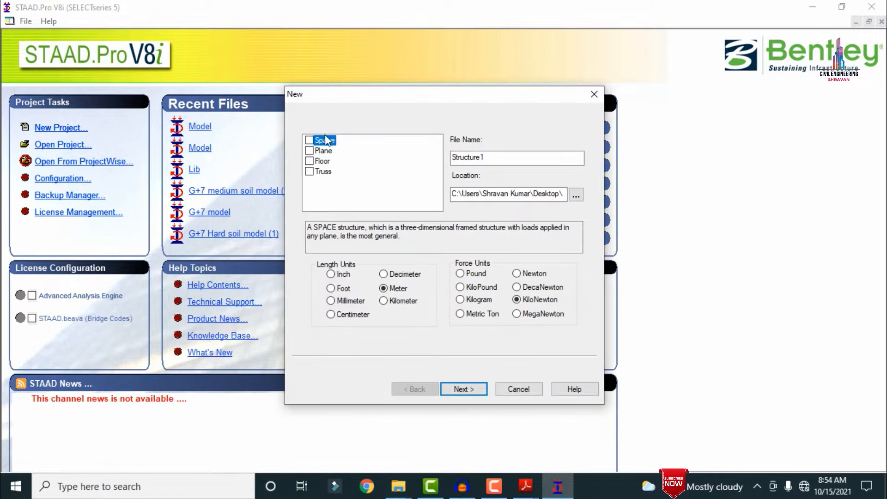
left_click(328, 141)
double_click(509, 155)
type("G")
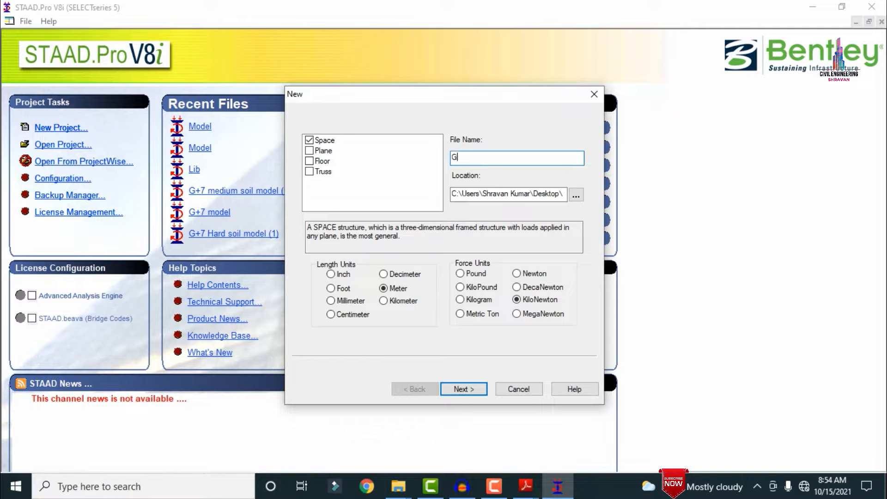
type("+2")
Set the project location to the G+2 folder on the desktop and create the project with the Add Beam starting option.
left_click(576, 196)
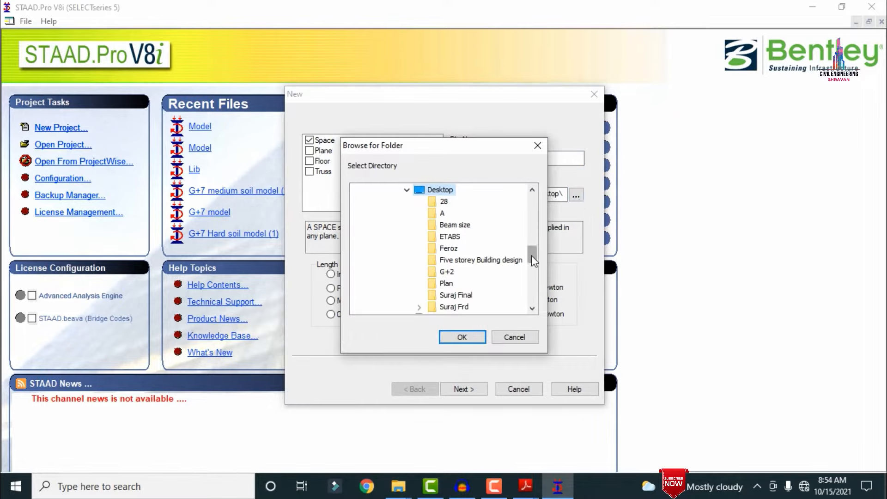
left_click_drag(534, 261, 534, 264)
left_click(447, 260)
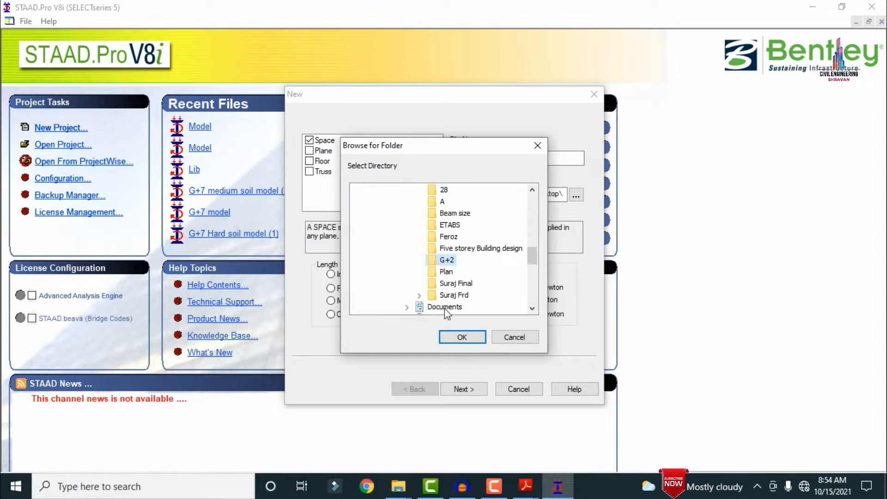
left_click(462, 337)
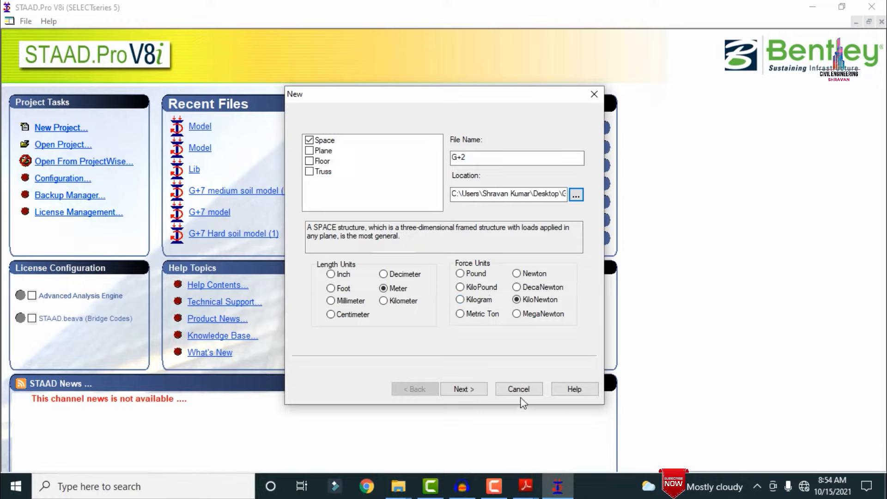
left_click(464, 389)
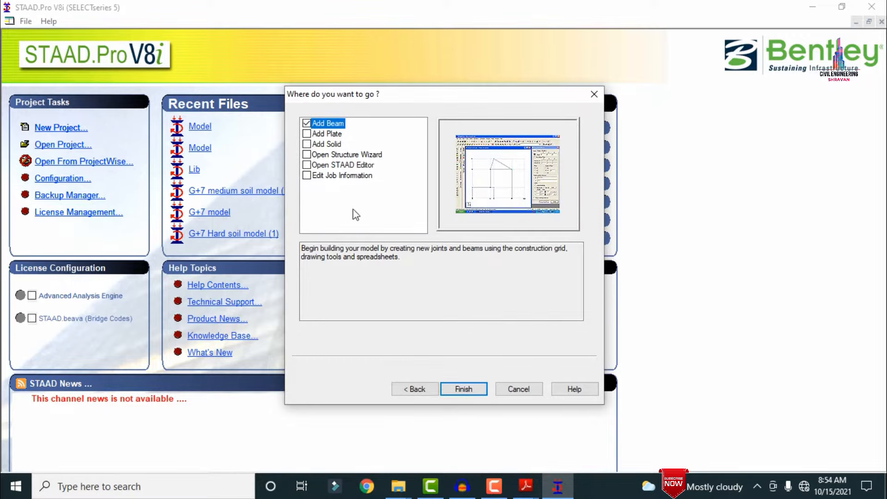
left_click(462, 389)
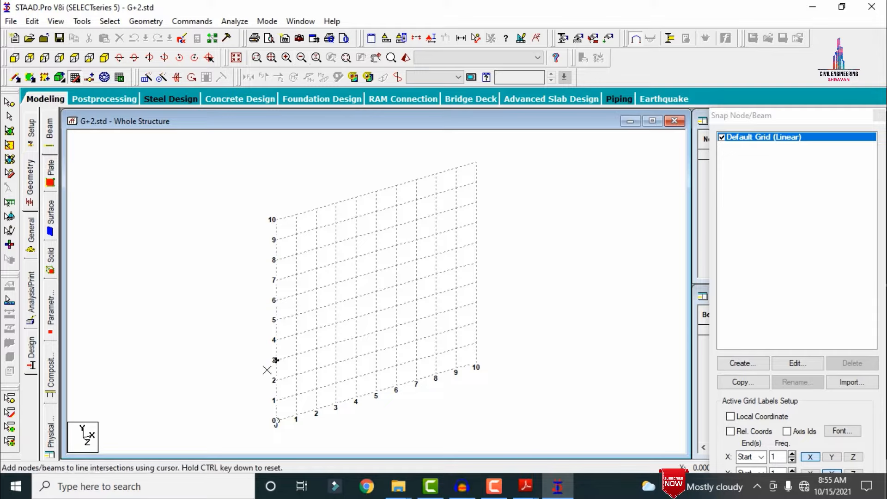
Place a node at the grid origin (0, 0, 0) and turn off the snap node/beam grid.
left_click(276, 421)
key("Escape")
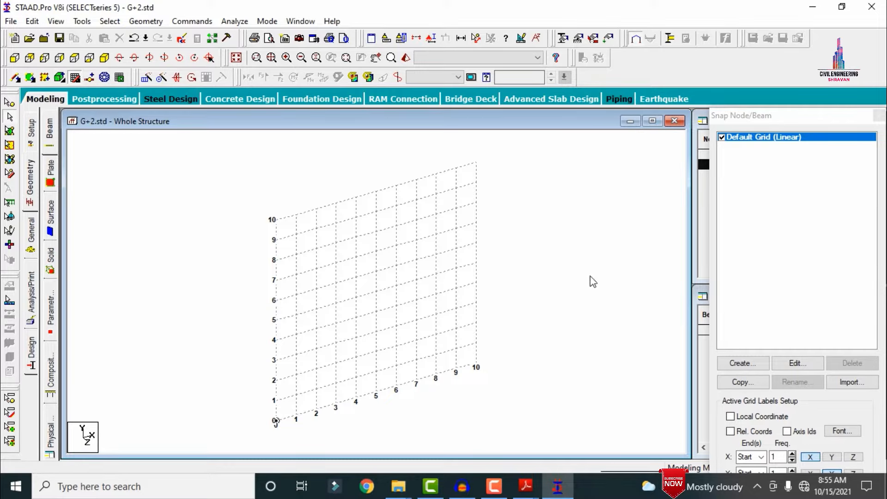
left_click(75, 77)
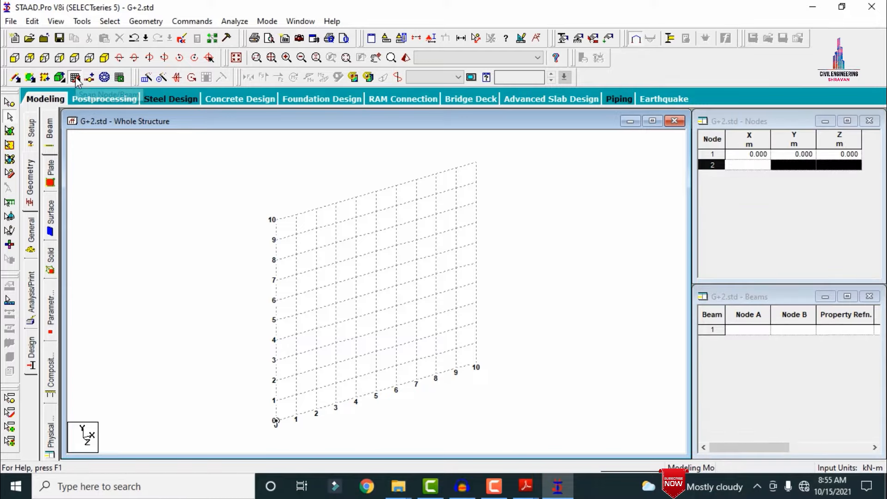
left_click(334, 255)
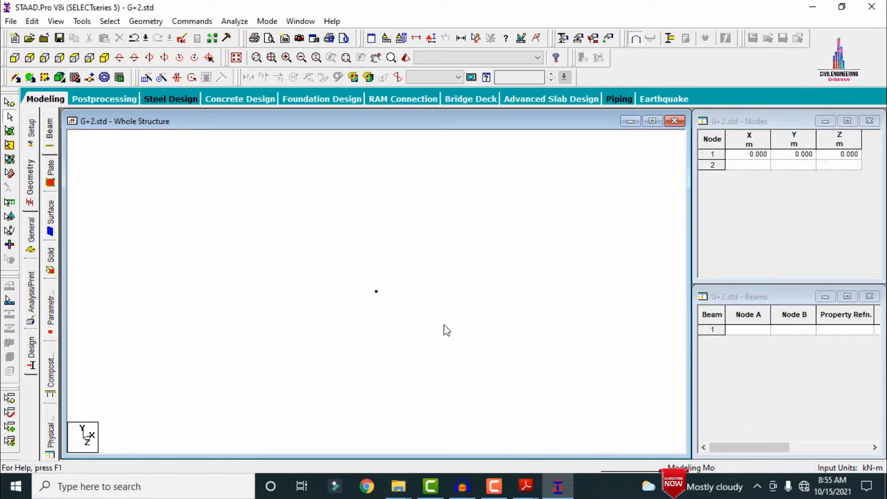
Copy the origin node and paste it with an offset of 3 m in Z.
left_click_drag(444, 324, 350, 257)
left_click(13, 112)
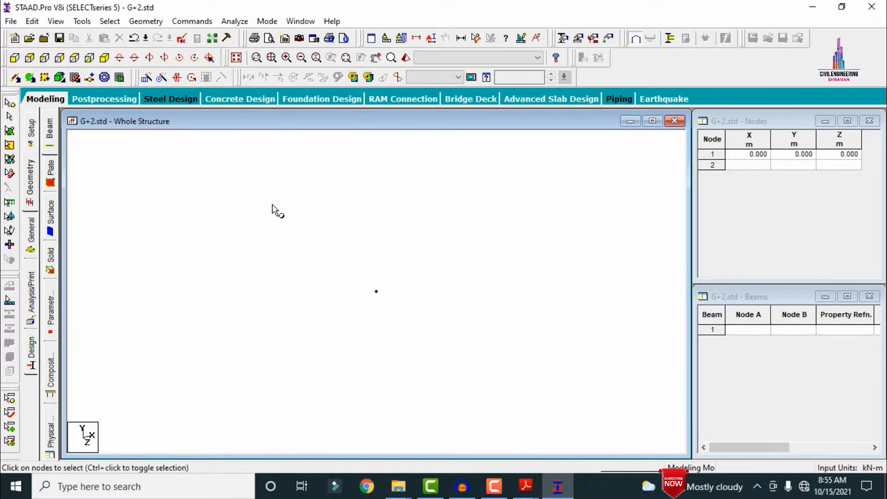
left_click_drag(273, 212, 443, 352)
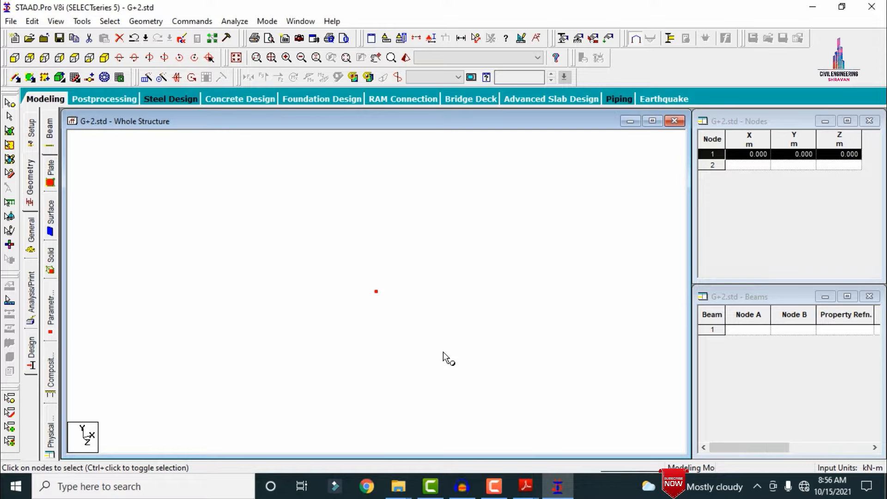
right_click(312, 169)
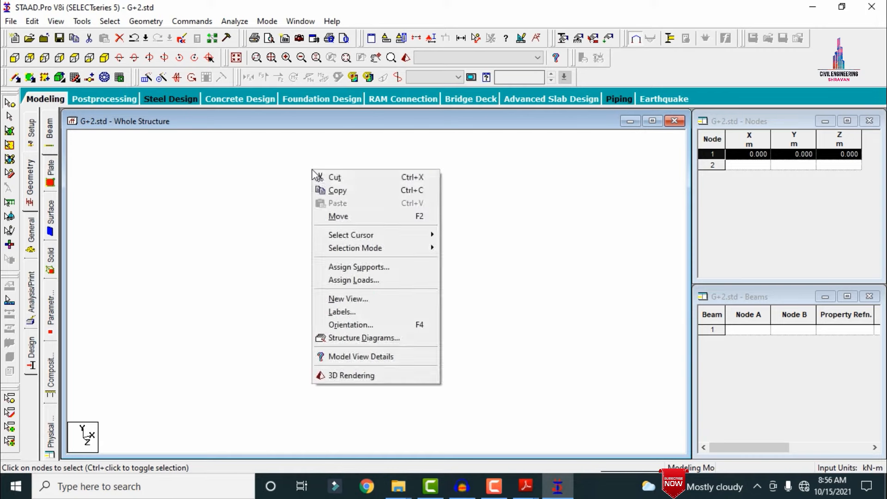
left_click(336, 191)
right_click(335, 191)
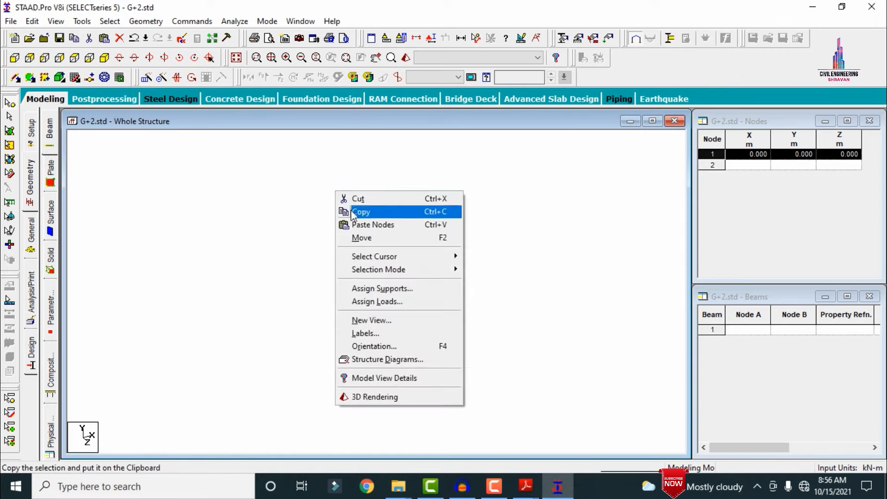
left_click(356, 225)
left_click(356, 229)
double_click(395, 286)
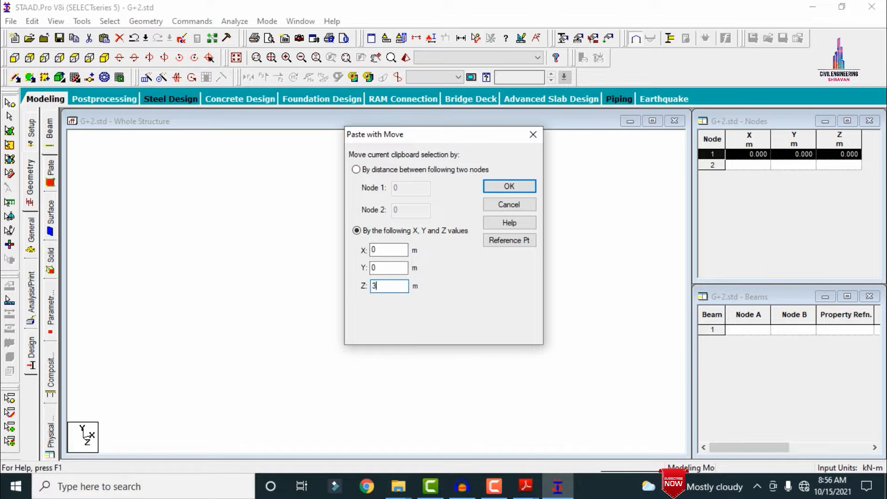
left_click(531, 183)
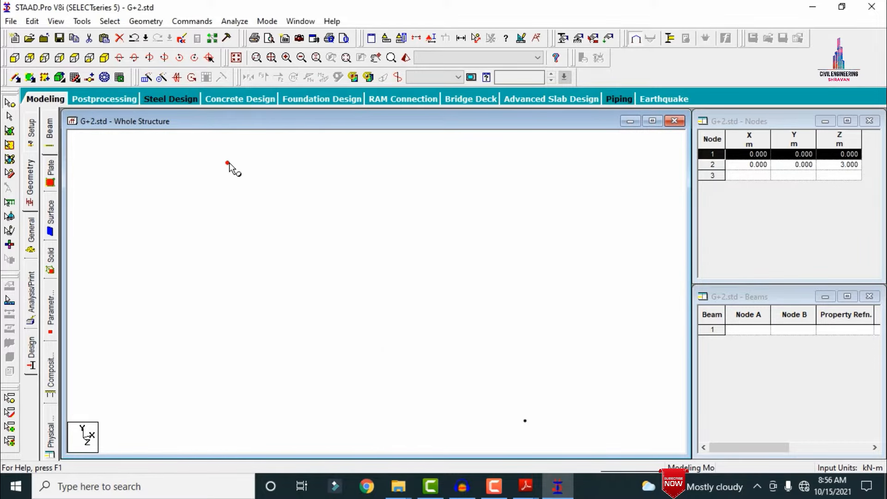
Measure the distance between the two nodes and clear the displayed dimension.
left_click(525, 421, "ctrl")
left_click(476, 42)
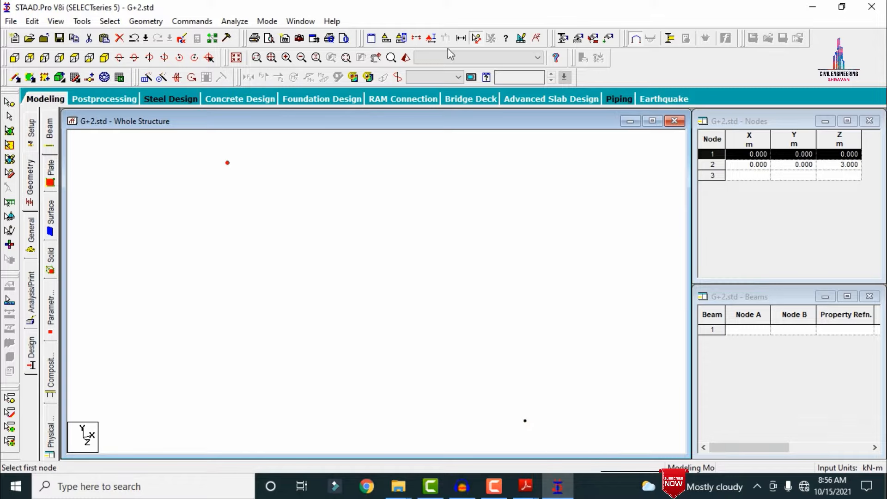
left_click(228, 162)
left_click(525, 421)
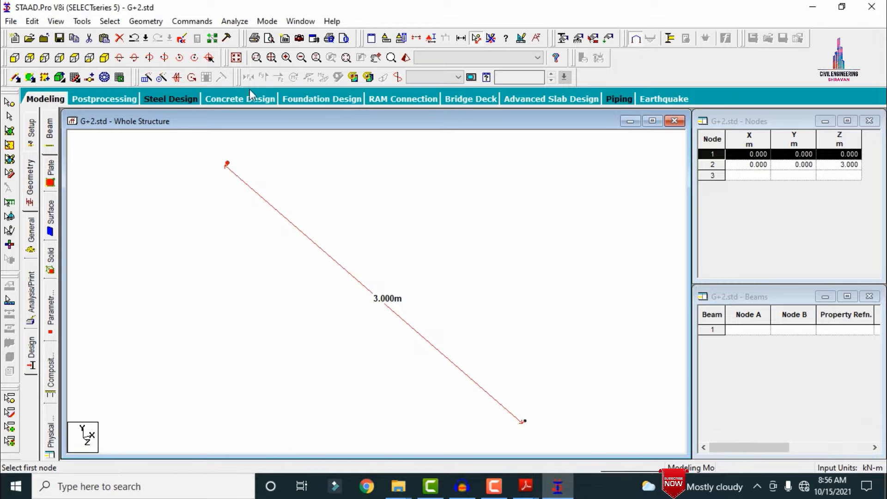
left_click(493, 38)
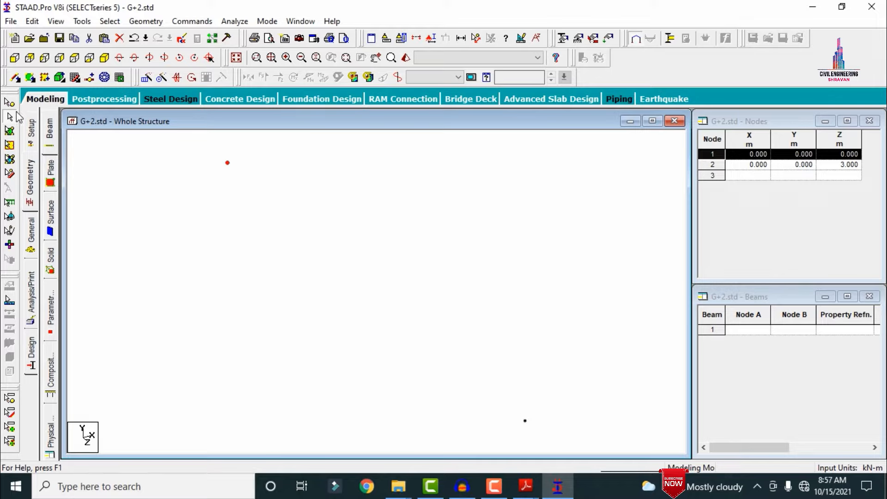
Copy the node at Z = 3 m and paste it with an offset of 4 m in Z.
left_click(15, 107)
left_click_drag(456, 340, 560, 444)
right_click(404, 172)
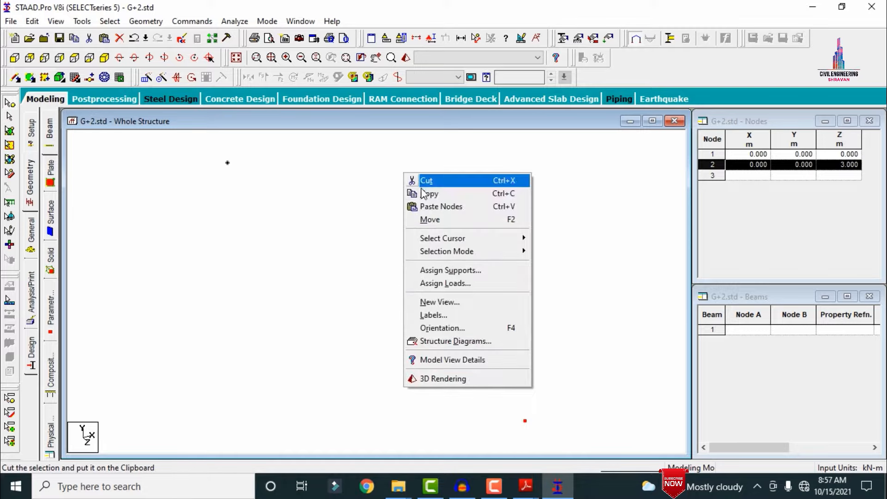
left_click(424, 194)
right_click(423, 194)
left_click(442, 227)
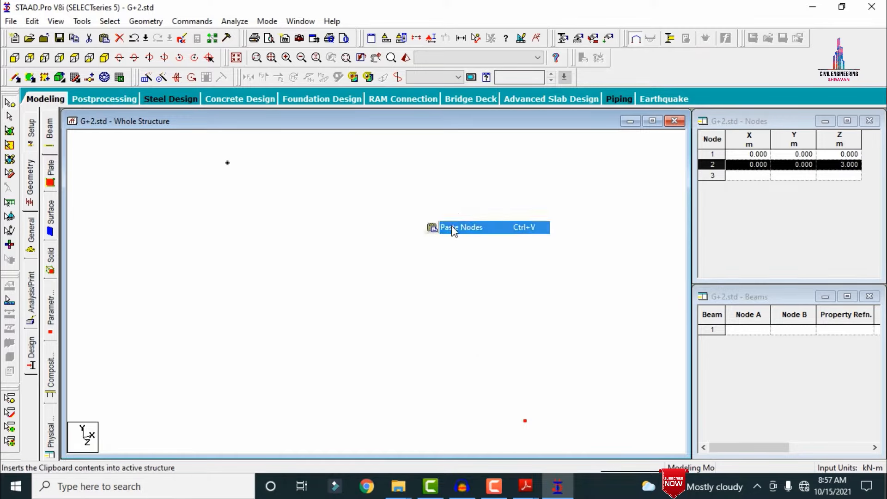
double_click(391, 285)
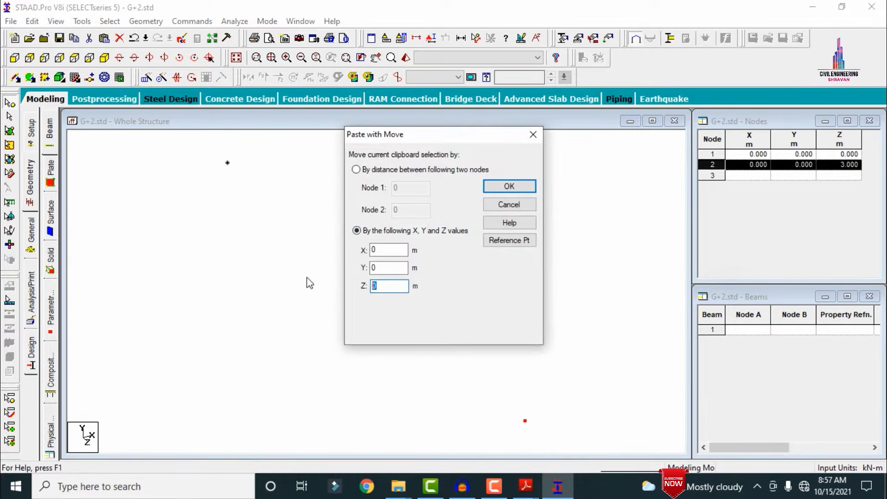
type("4")
key("Return")
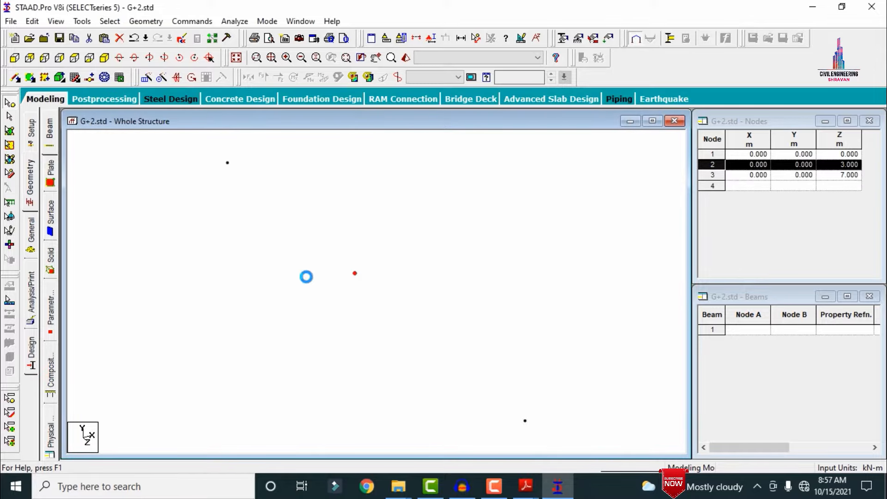
Copy all three nodes along the Z axis and paste them with an offset of 2.5 m in X.
key("ctrl+a")
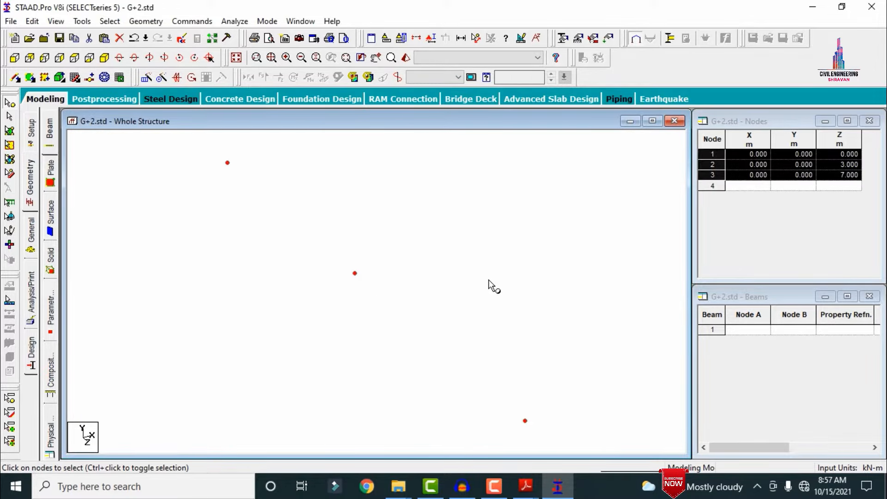
right_click(308, 177)
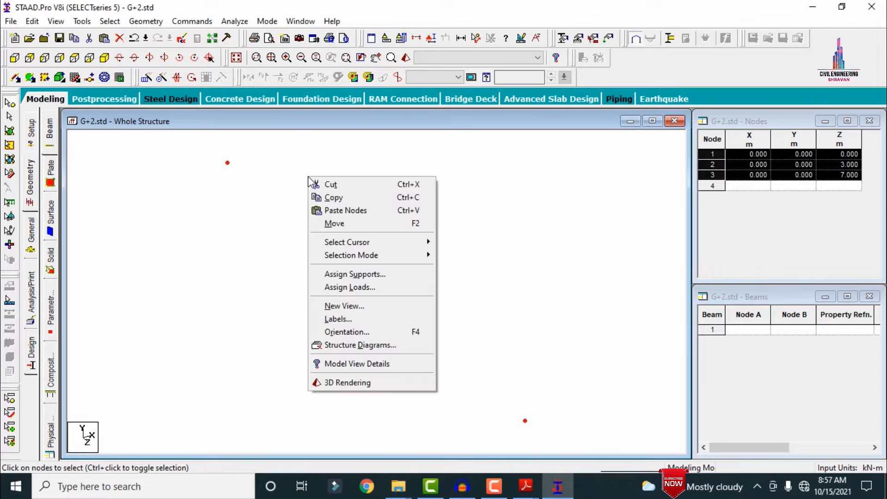
left_click(330, 197)
right_click(326, 194)
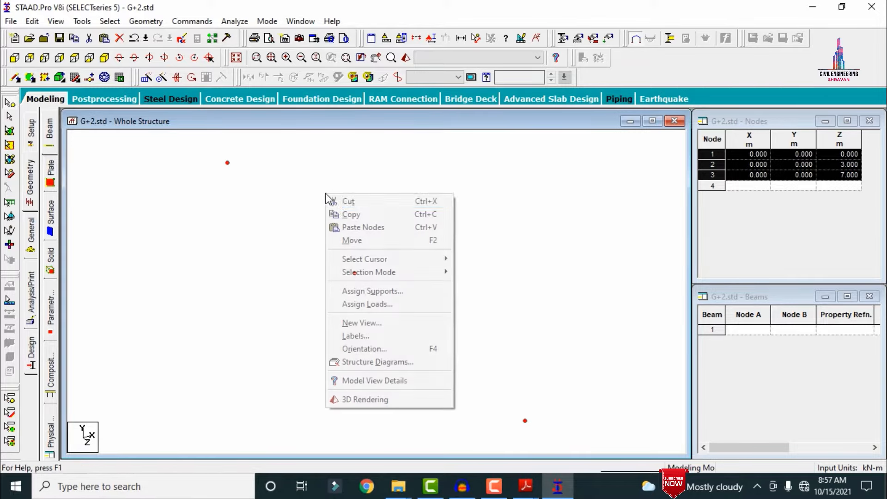
left_click(361, 228)
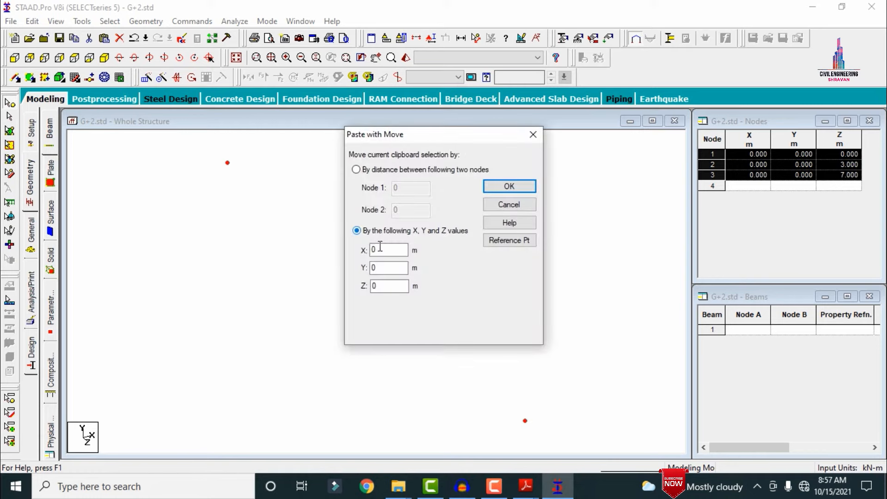
left_click(384, 250)
left_click_drag(384, 250, 323, 259)
type("2.5")
key("Return")
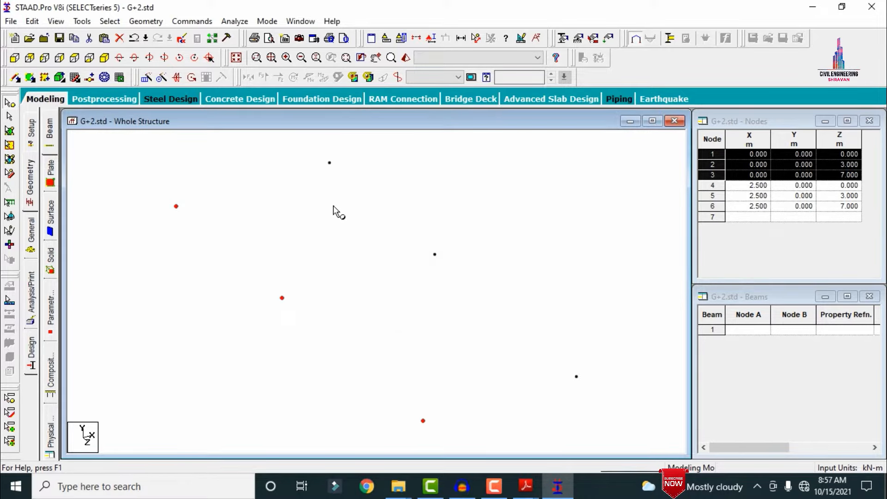
Copy the three nodes at X = 2.5 m and paste them with an offset of 5 m in X.
left_click_drag(301, 139, 614, 413)
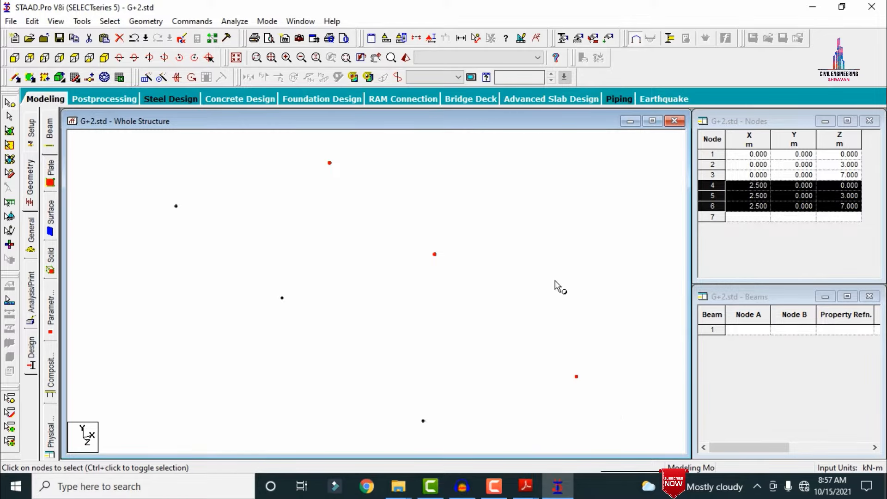
right_click(554, 280)
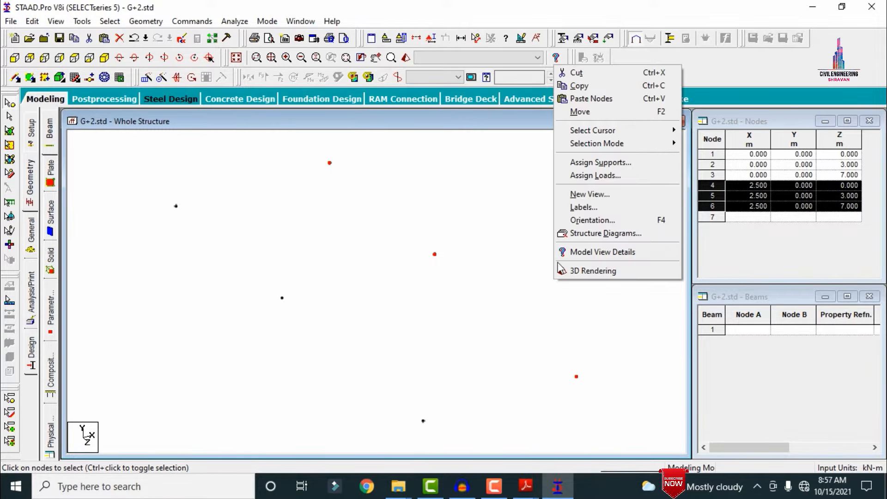
left_click(571, 91)
right_click(556, 163)
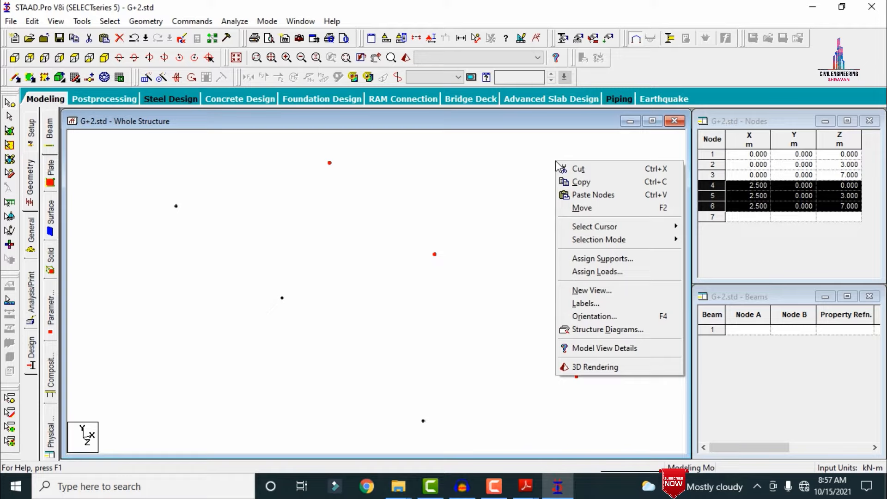
left_click(594, 195)
double_click(406, 250)
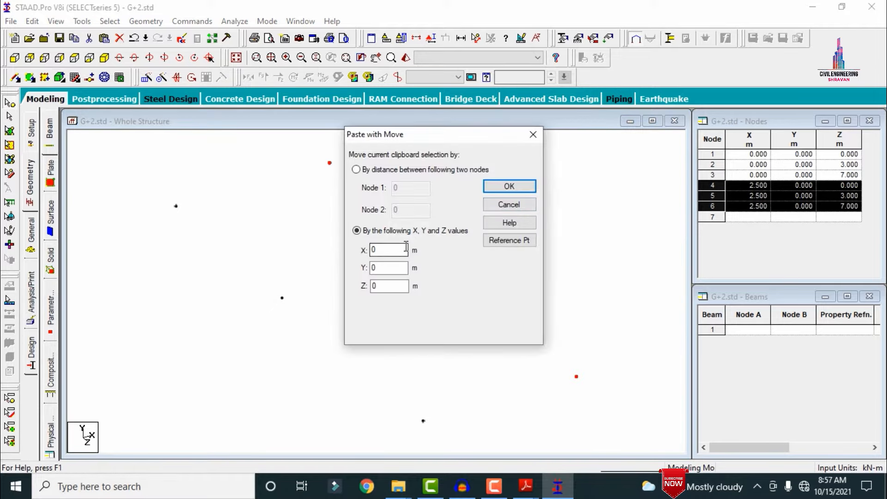
type("5")
key("Return")
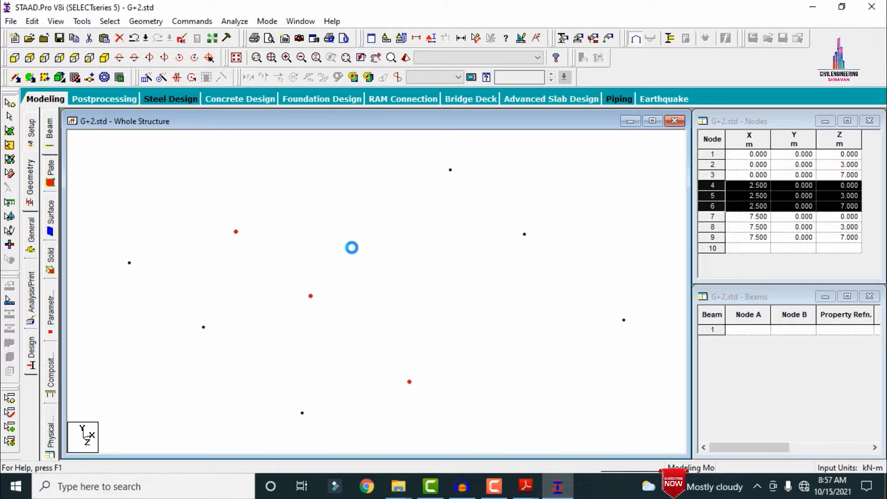
Copy the three nodes at X = 7.5 m, paste them with an offset of 3.5 m in X, and clear the selection.
left_click_drag(389, 151, 664, 355)
right_click(471, 263)
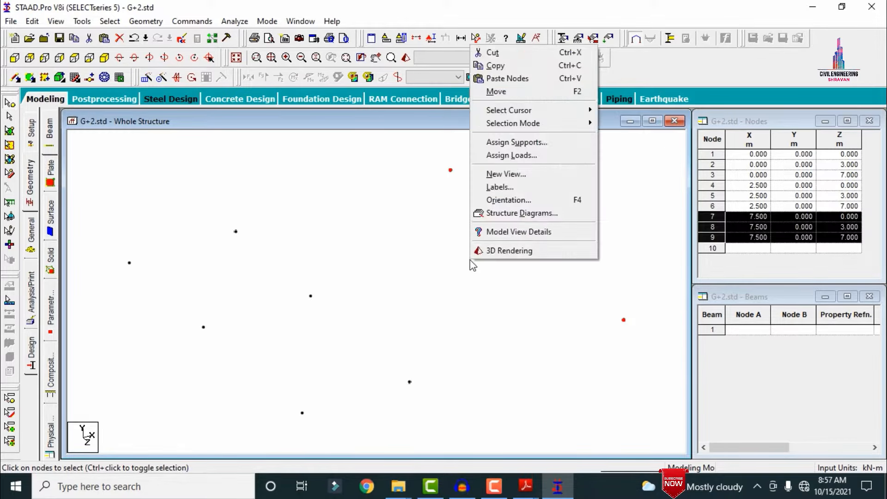
left_click(495, 65)
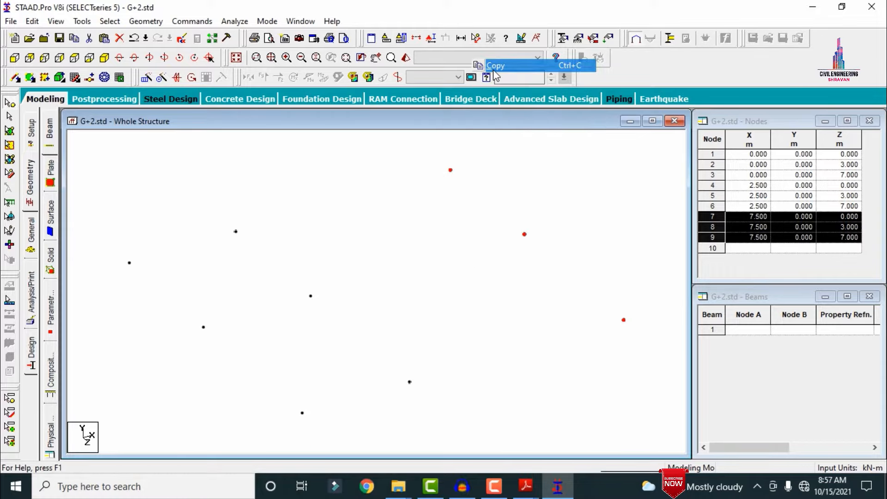
right_click(548, 145)
left_click(567, 180)
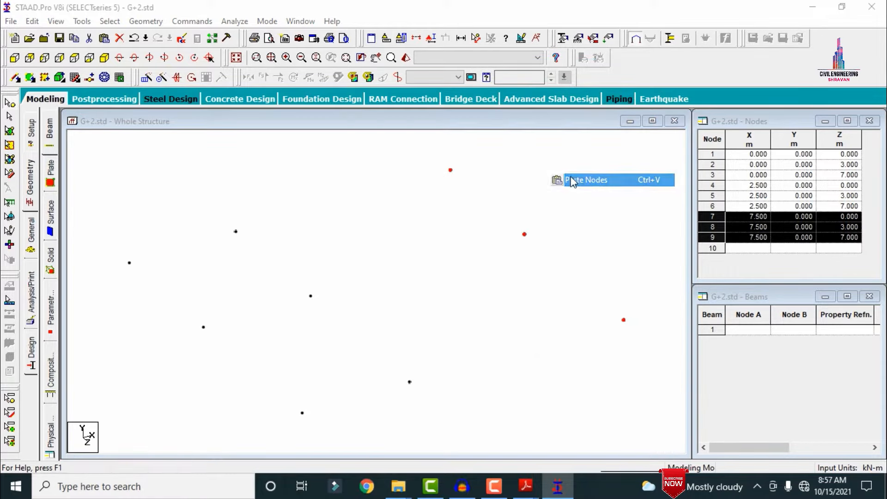
left_click_drag(386, 250, 305, 249)
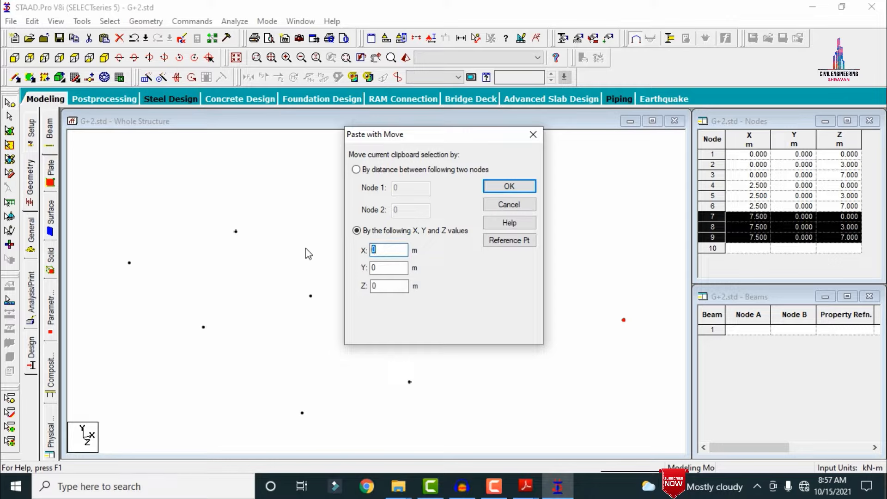
type("11")
key("Return")
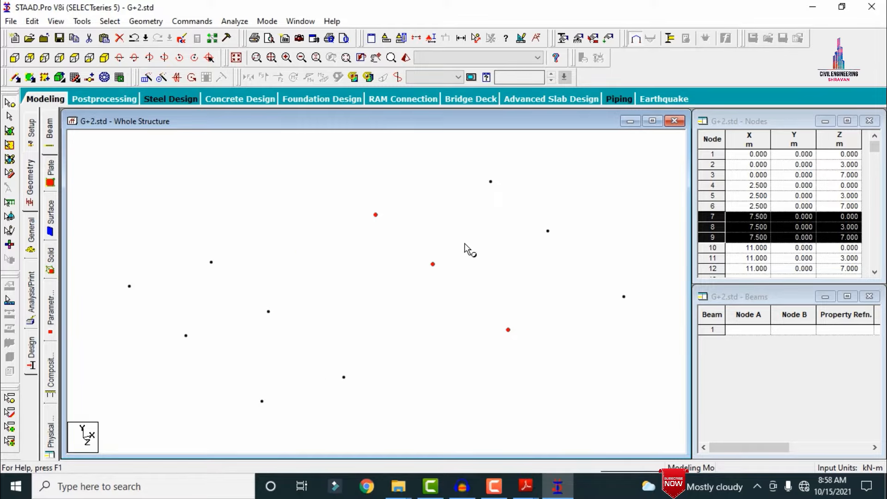
left_click(536, 193)
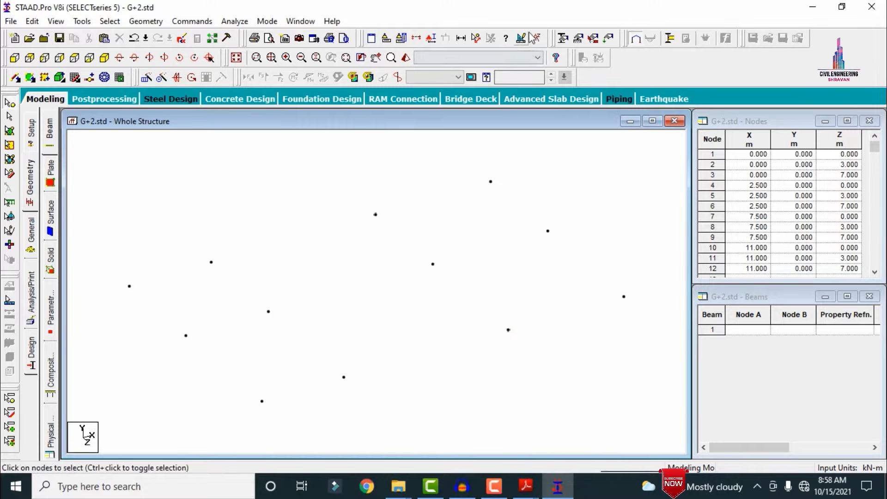
Measure the distances between consecutive nodes along the Z = 0 grid line and clear the displayed dimensions.
left_click(476, 39)
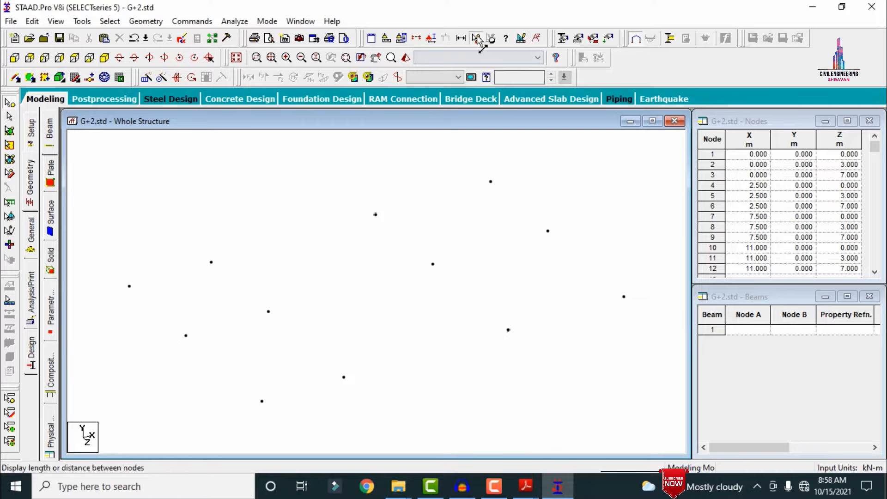
left_click(129, 287)
left_click(212, 262)
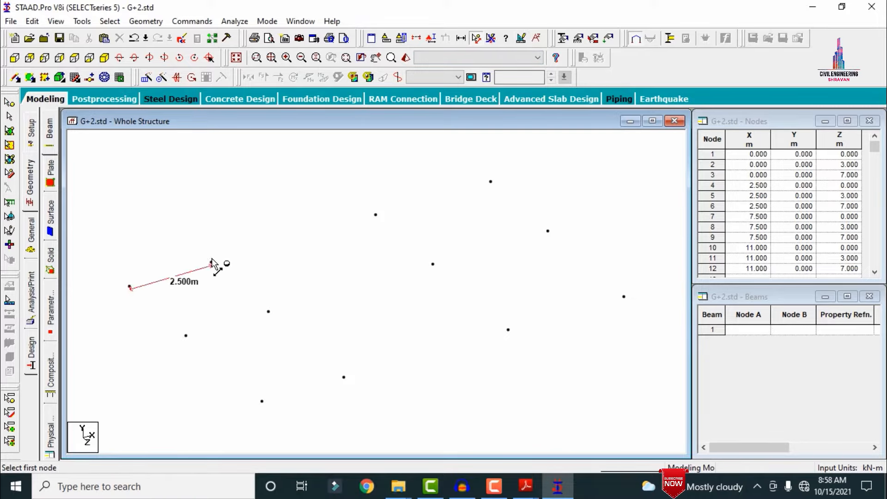
left_click(212, 262)
left_click(375, 216)
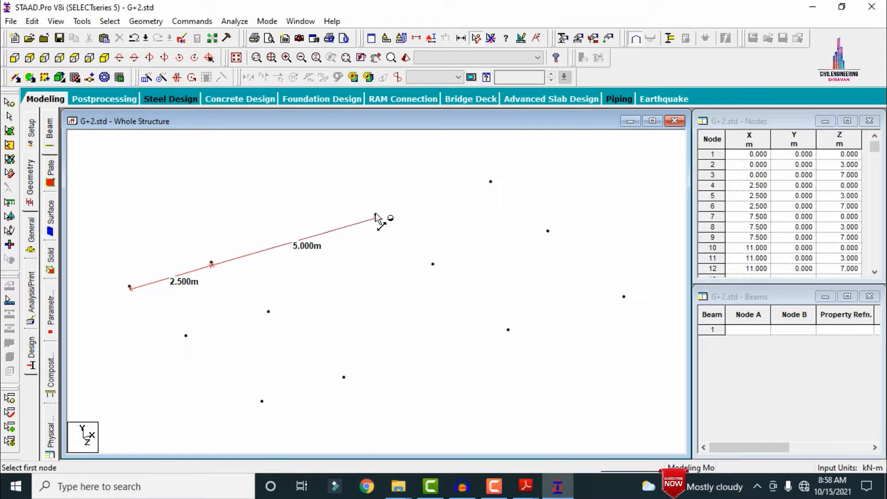
left_click(491, 183)
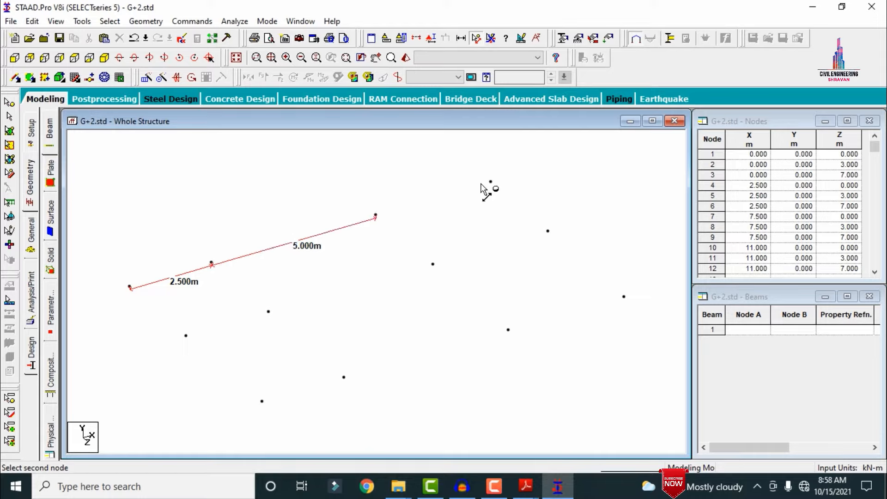
left_click(377, 215)
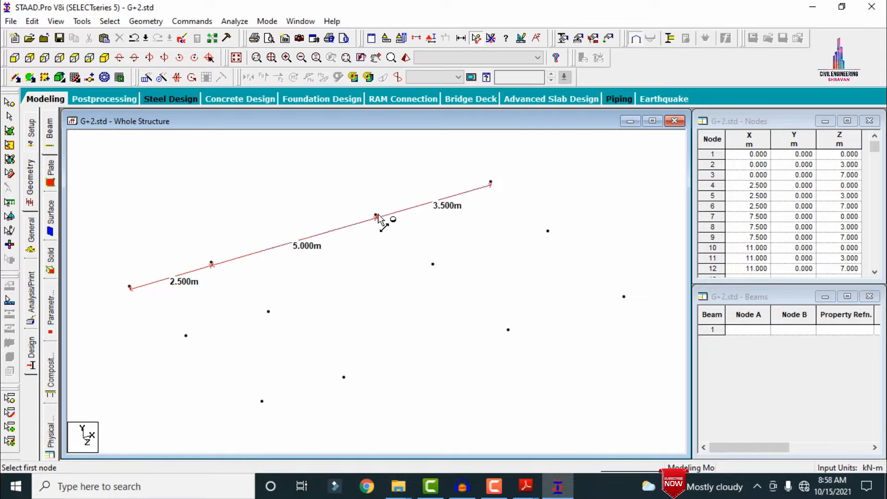
left_click(494, 39)
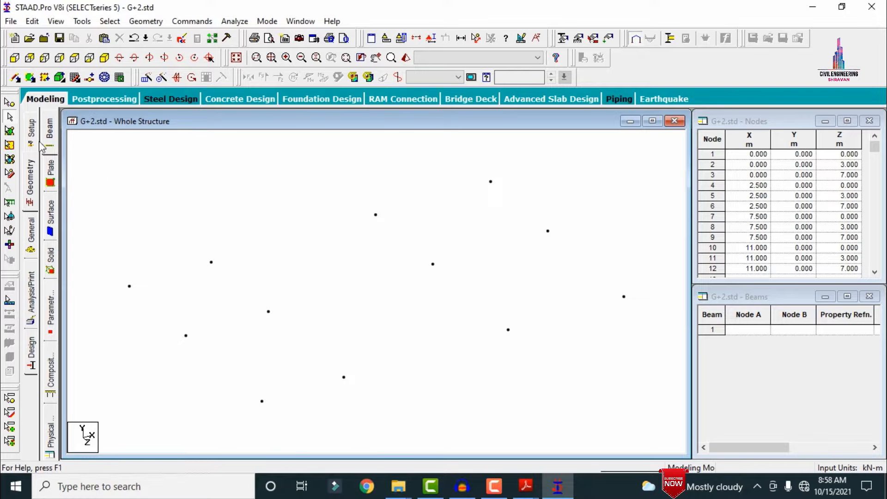
Select all plan nodes, apply Translational Repeat in global Y with 4 steps at 3 m spacing, and save the file.
left_click(9, 102)
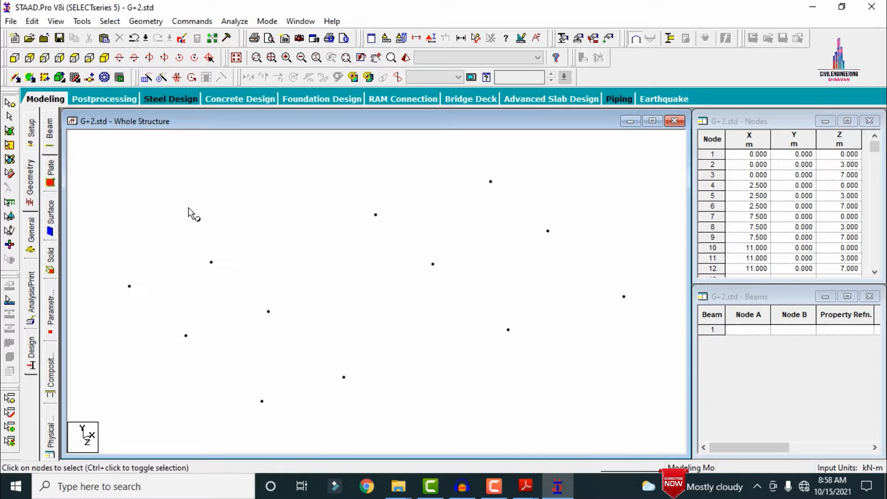
key("ctrl+a")
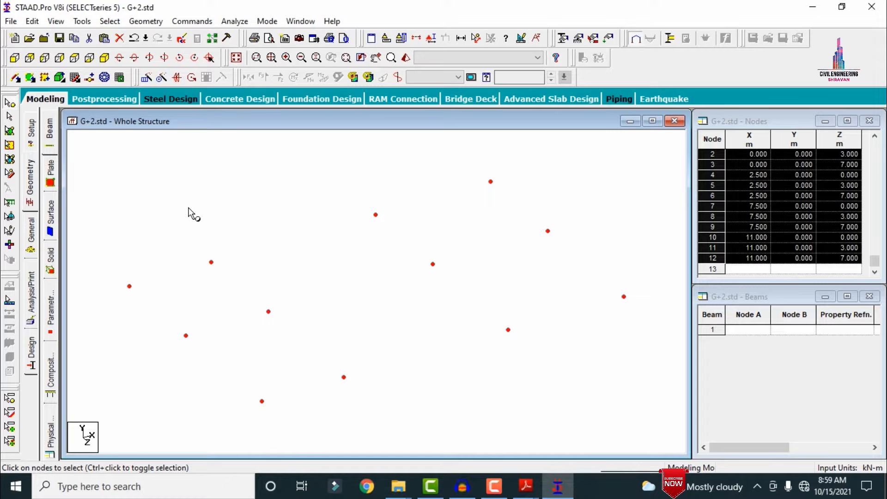
left_click(146, 77)
left_click(317, 301)
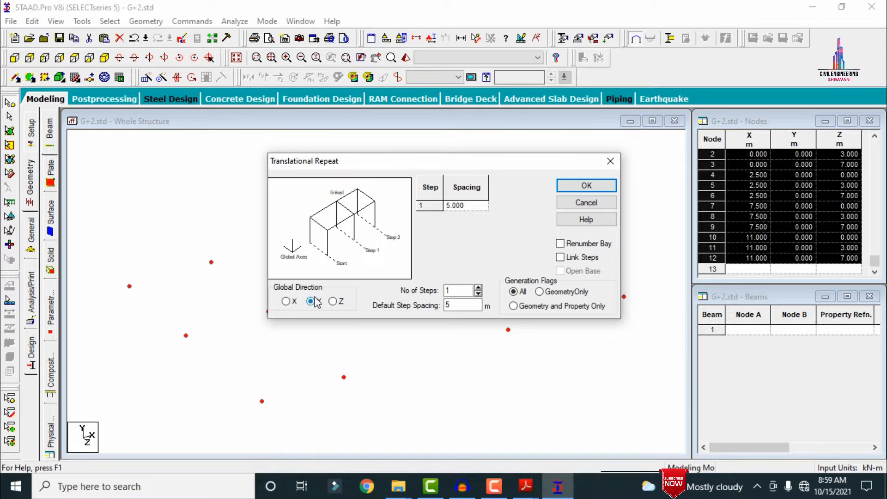
double_click(451, 290)
type("4")
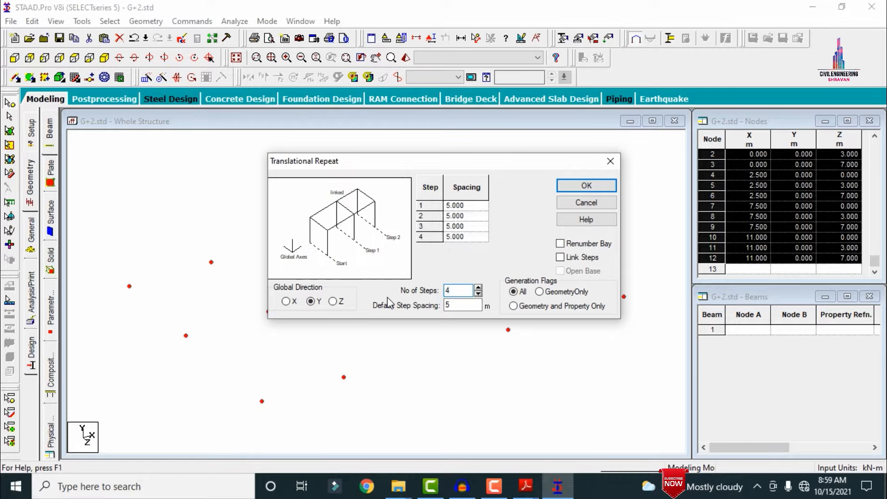
key("Tab")
type("3")
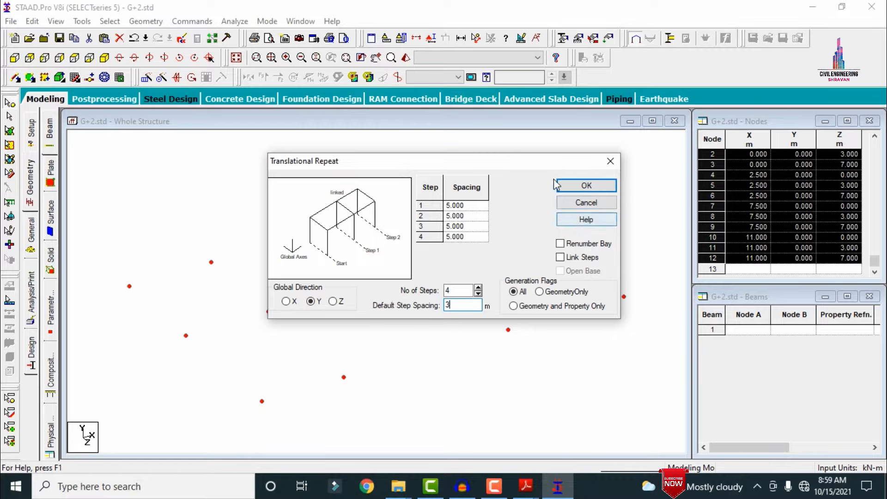
left_click(571, 190)
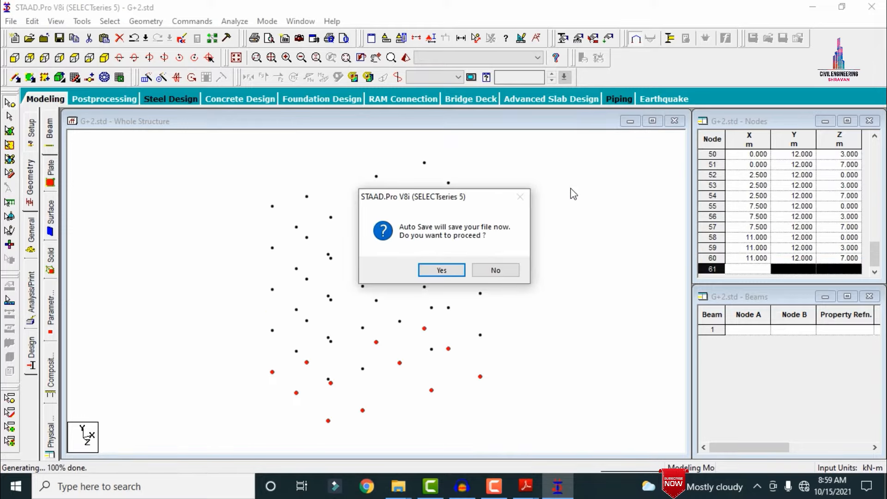
key("Return")
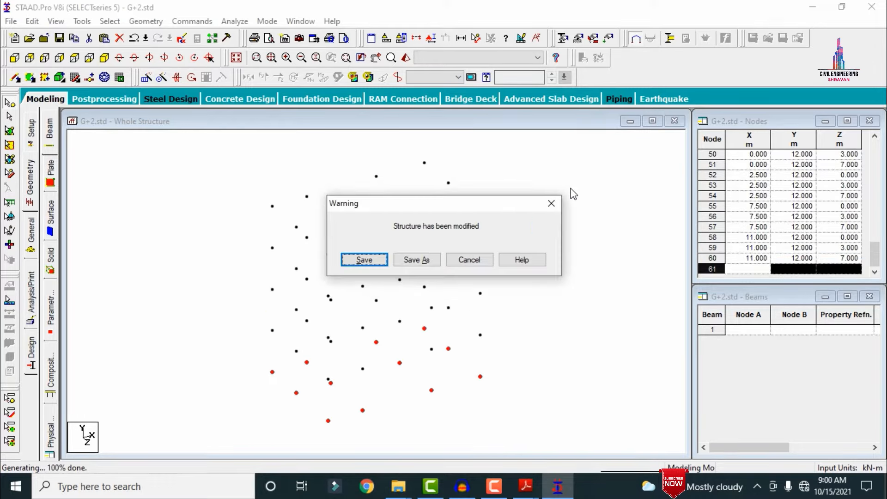
key("Return")
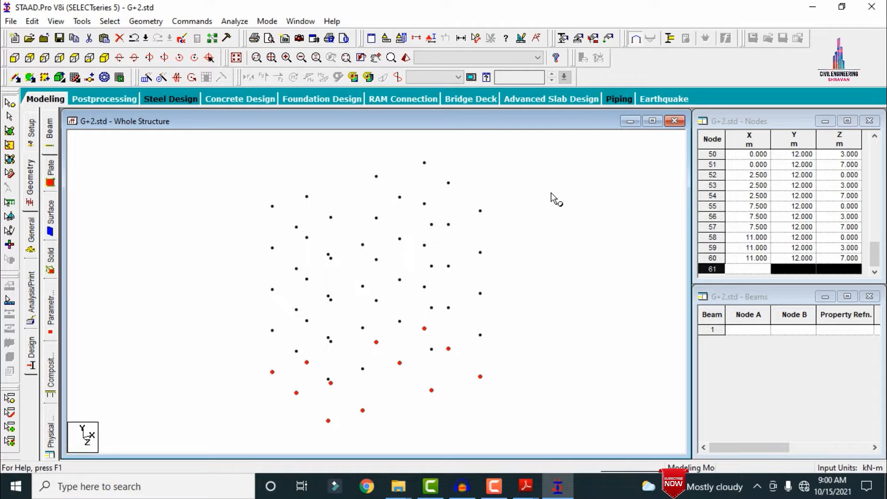
Select all nodes on every level and connect them with beams along the X axis.
left_click(554, 199)
key("ctrl+a")
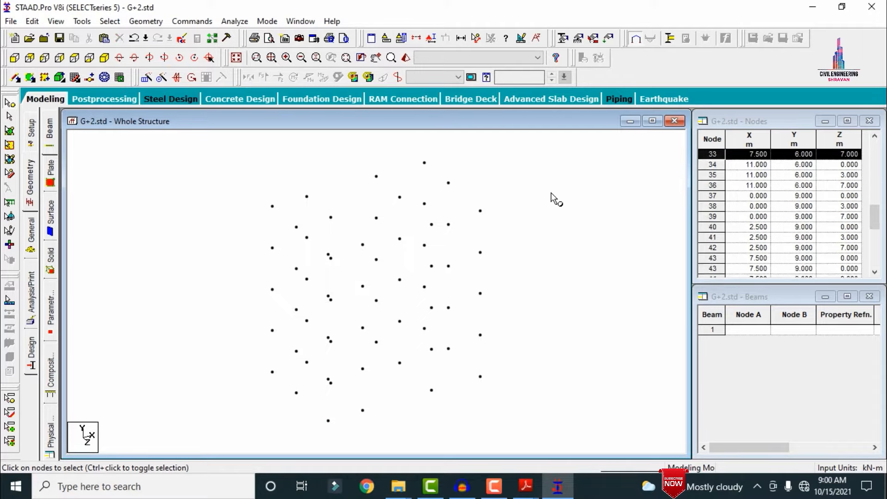
left_click(134, 22)
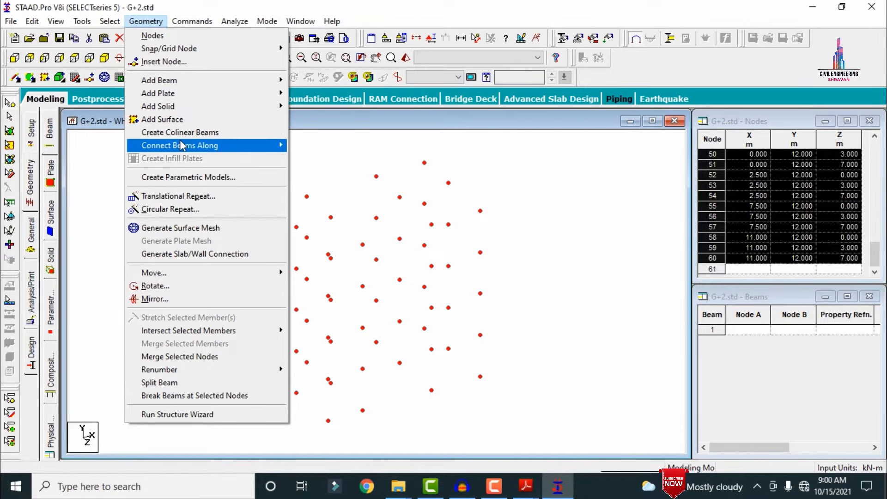
mouse_move(261, 153)
left_click(307, 145)
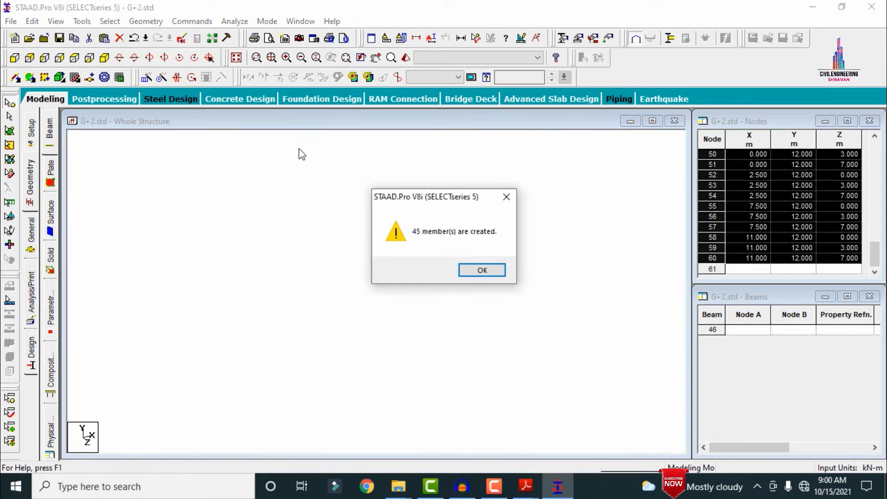
left_click(471, 269)
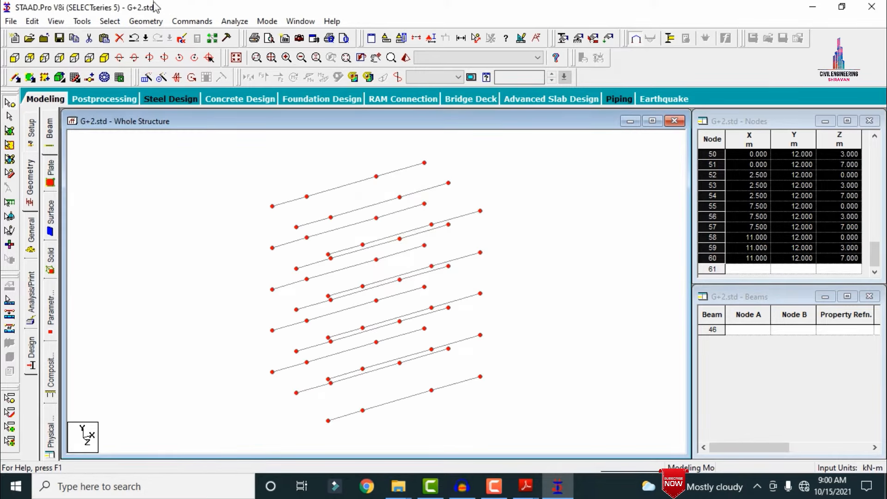
Connect the selected nodes with beams along the Z axis.
left_click(145, 23)
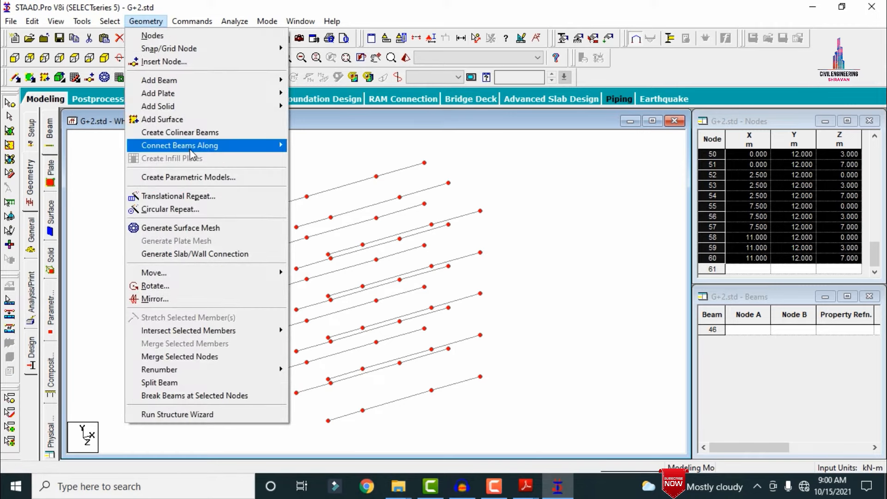
mouse_move(210, 149)
left_click(343, 173)
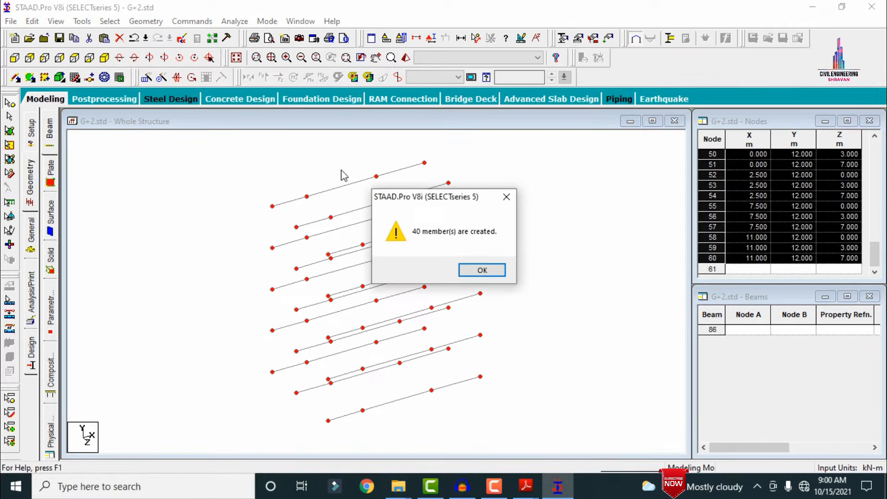
left_click(483, 271)
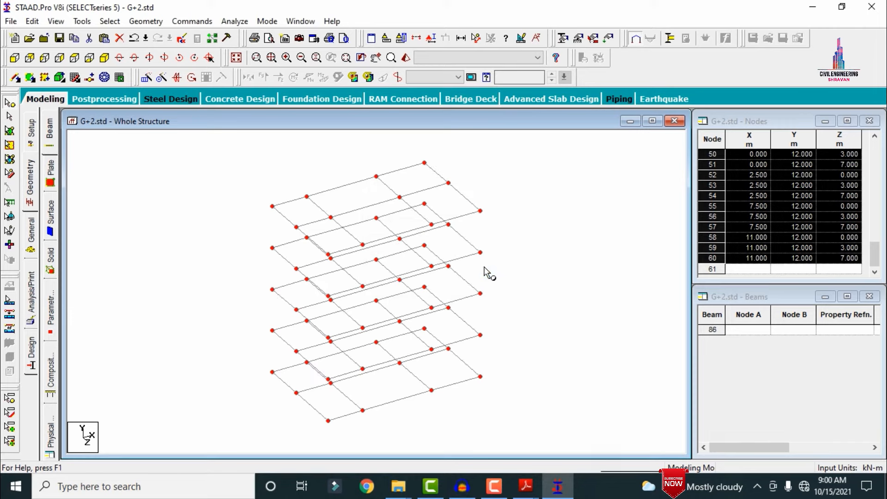
Connect the selected nodes with columns along the Y axis and clear the node selection.
left_click(136, 20)
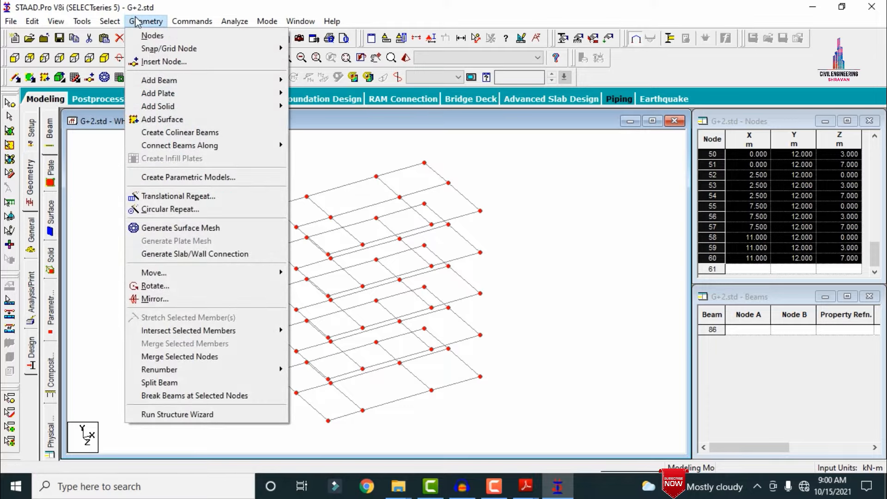
mouse_move(272, 145)
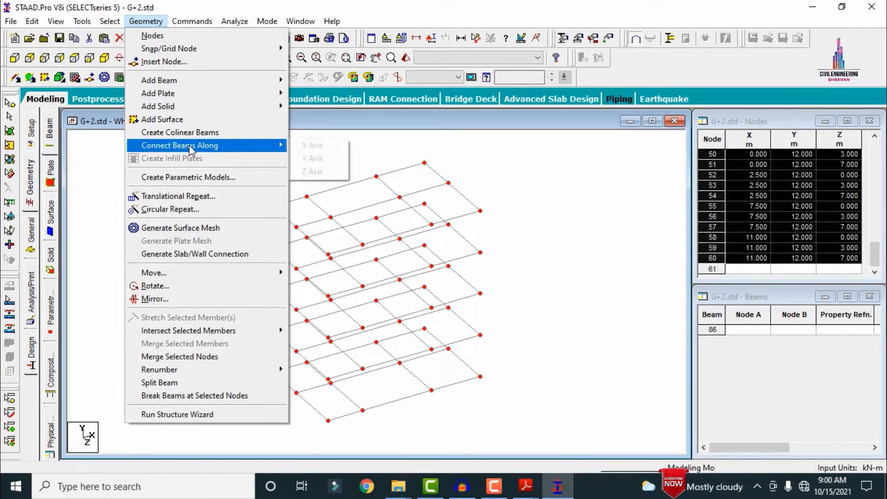
left_click(338, 158)
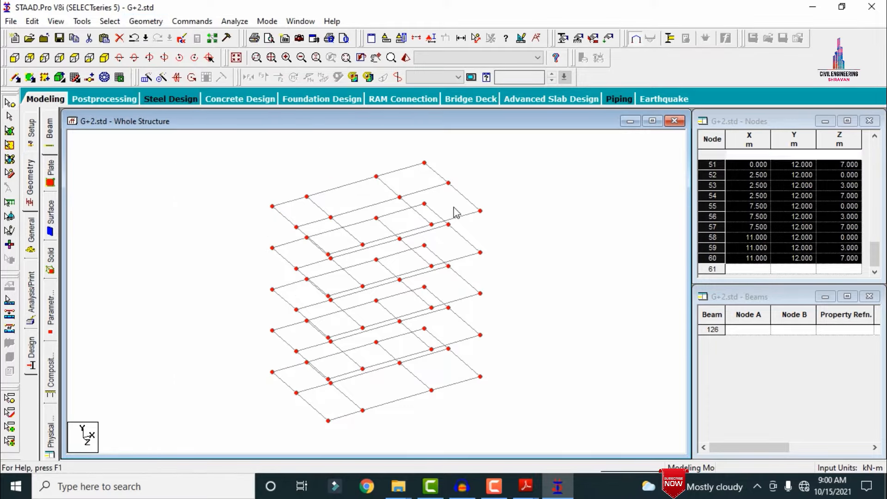
left_click(483, 270)
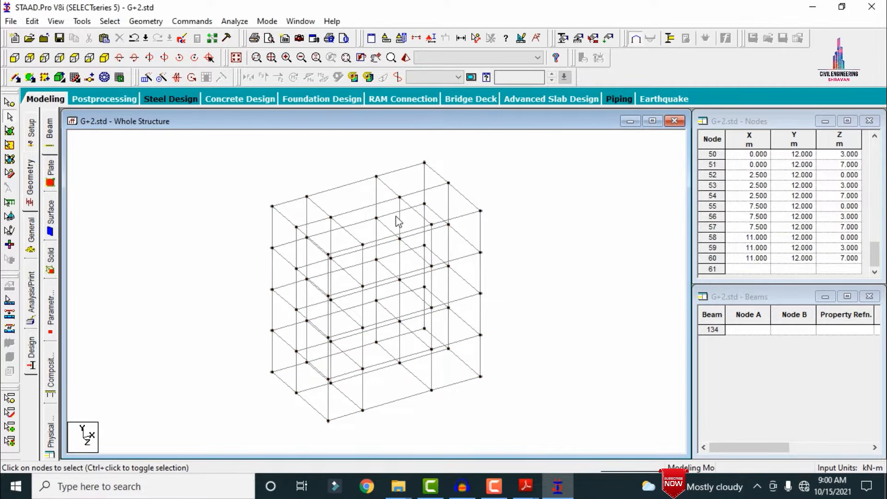
Delete all horizontal beams at the base level of the frame, keeping the columns, and check the result in front and isometric views.
left_click(14, 58)
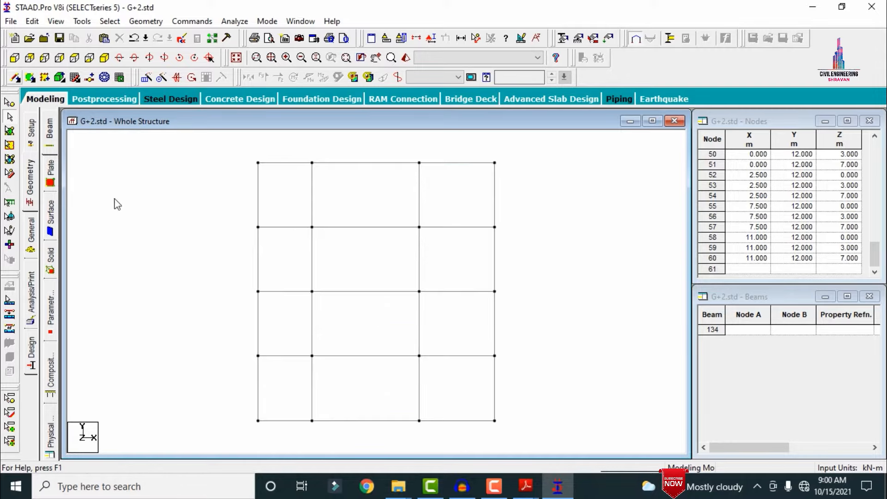
left_click_drag(245, 413, 523, 444)
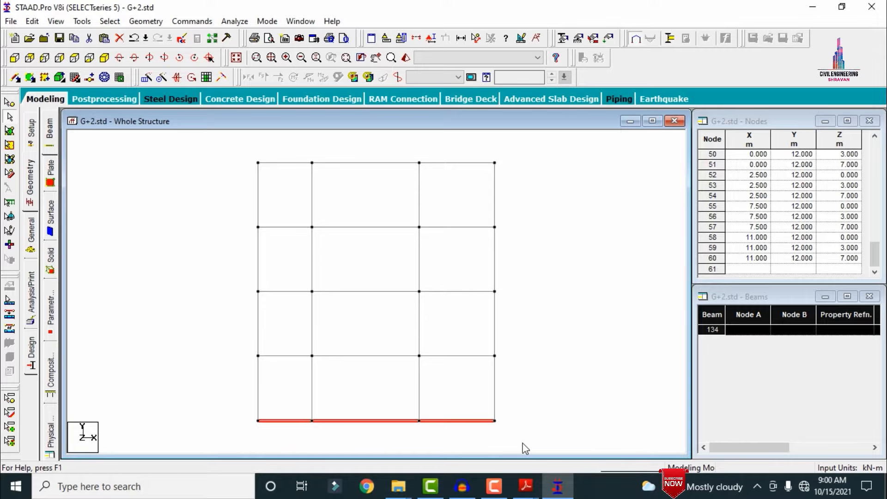
key("Delete")
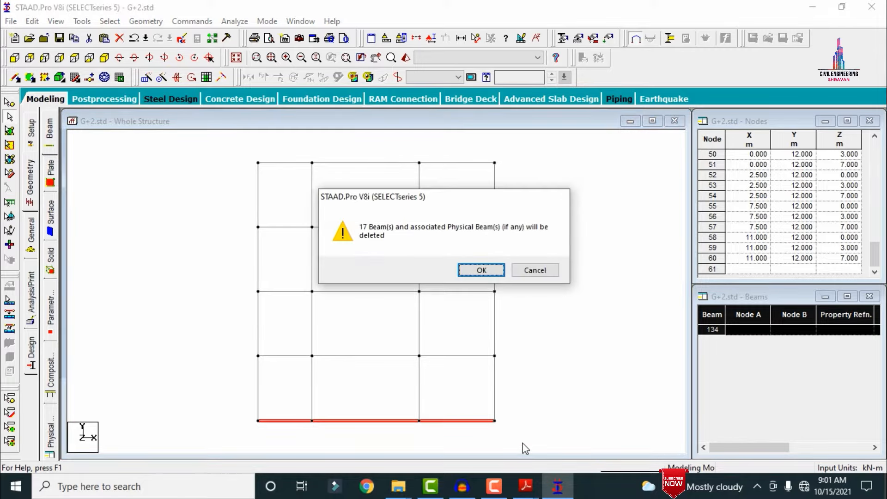
key("Return")
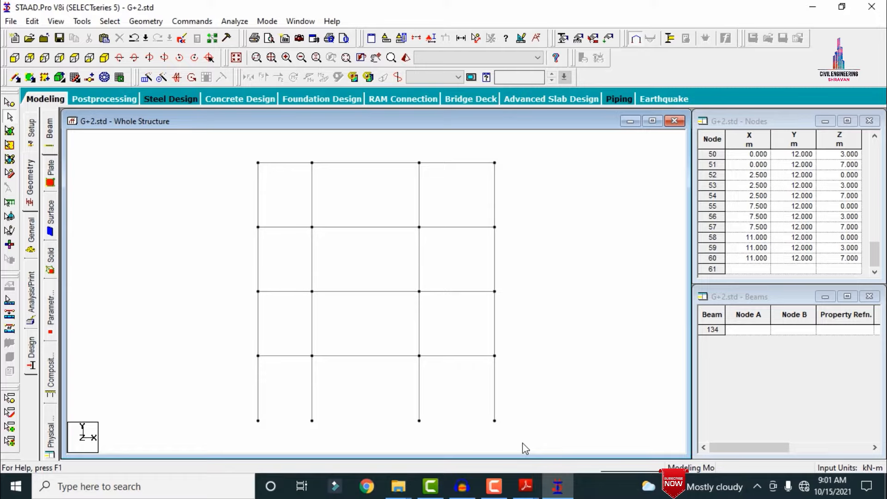
left_click(105, 57)
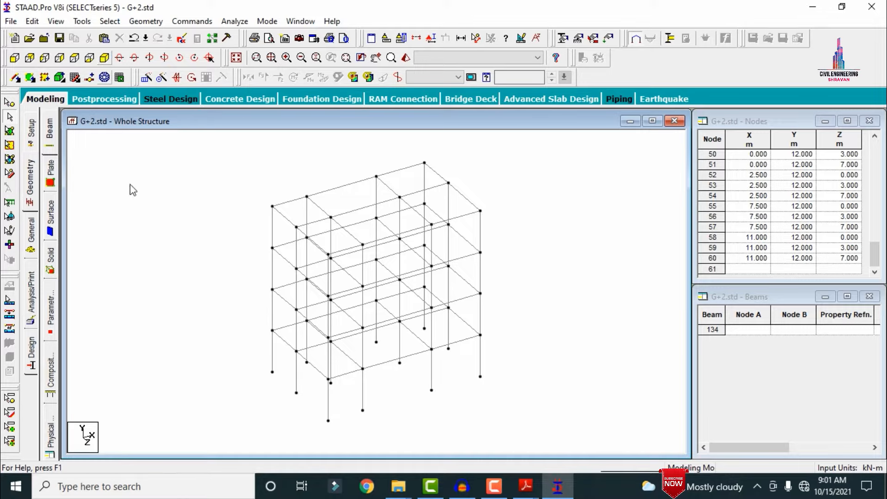
left_click(11, 62)
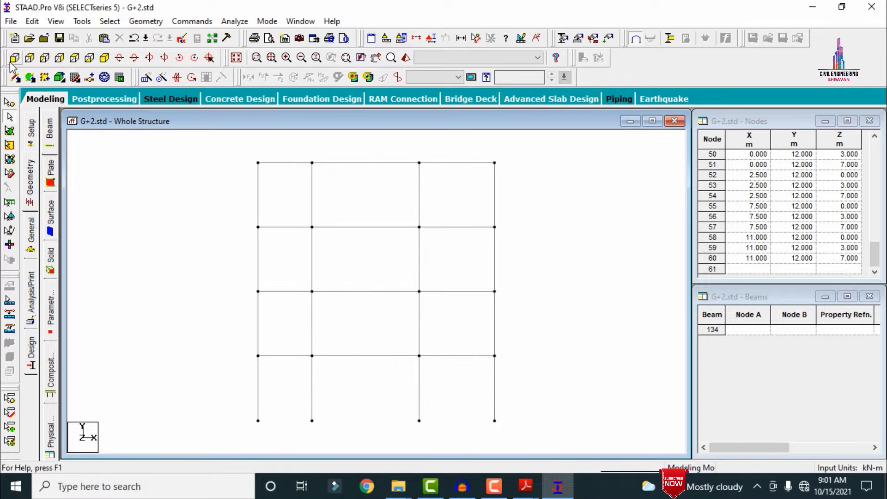
left_click(105, 57)
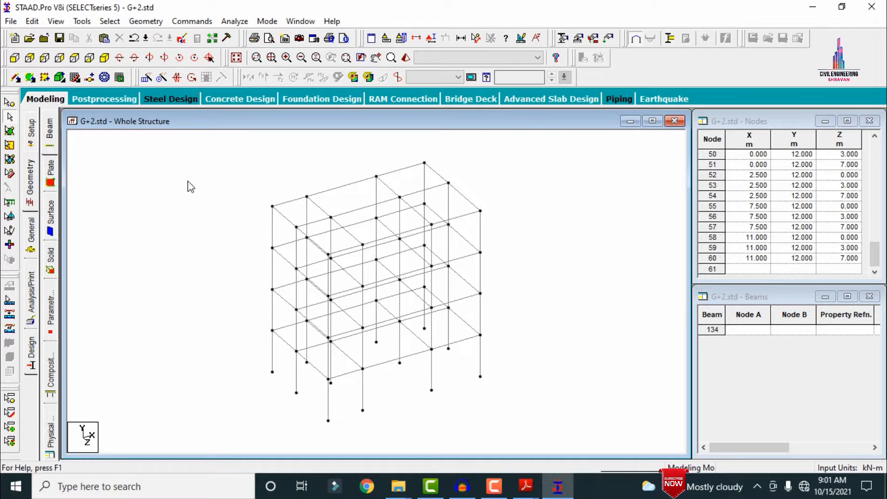
Cut a section with the Select to View option so that only the floor level at Y = 6 m is displayed, in isometric view.
left_click(18, 62)
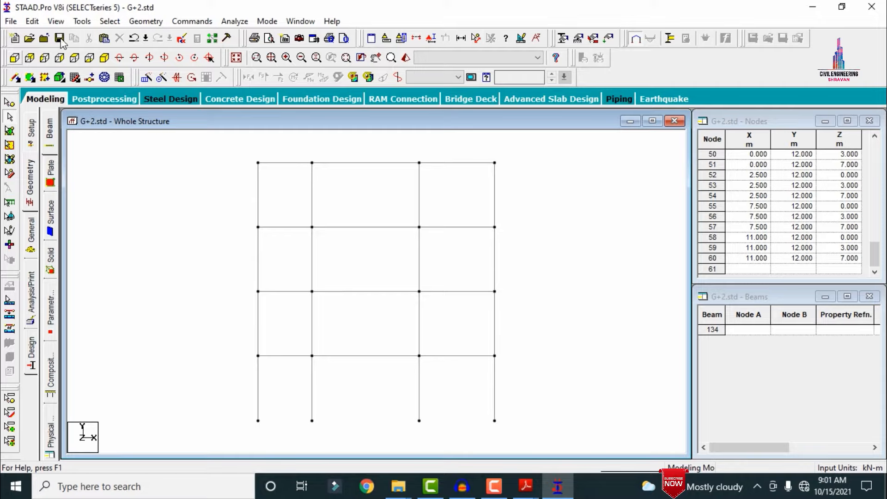
left_click(416, 39)
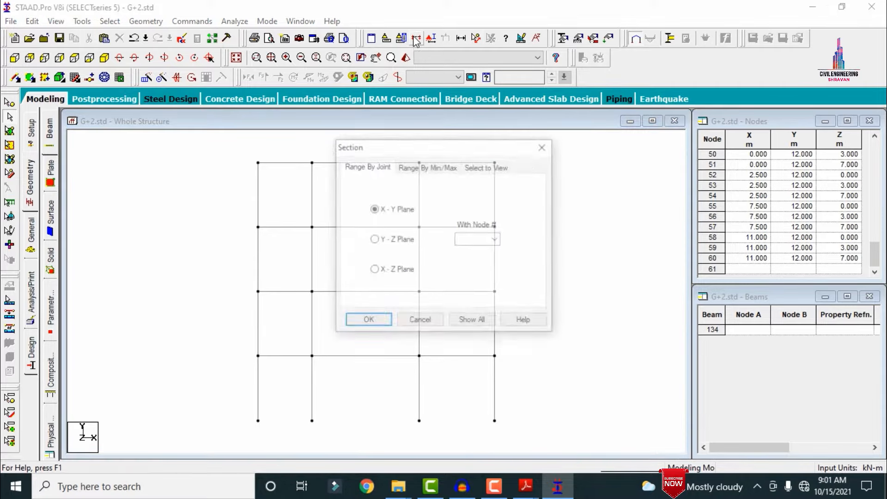
left_click(497, 167)
left_click(376, 322)
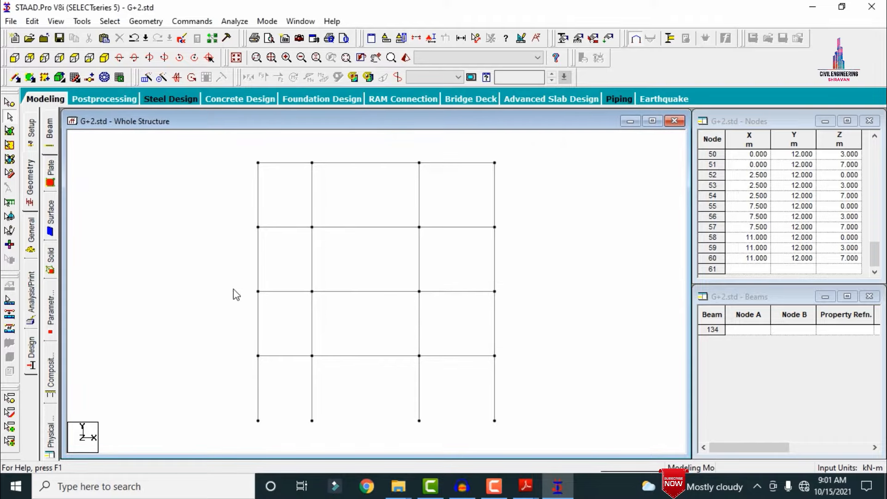
left_click_drag(241, 284, 539, 298)
left_click(102, 57)
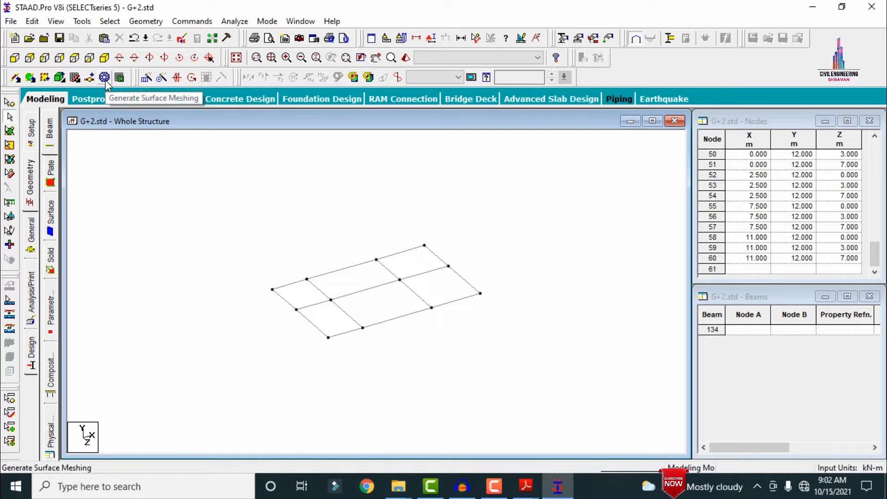
Add four-noded plates in all six bays of the isolated floor level and redisplay the whole structure.
left_click(29, 77)
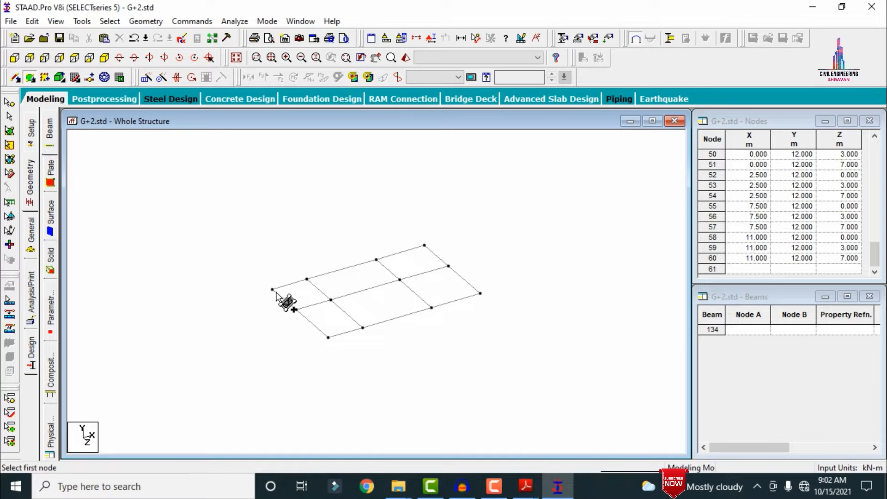
left_click(277, 291)
left_click(306, 280)
left_click(329, 301)
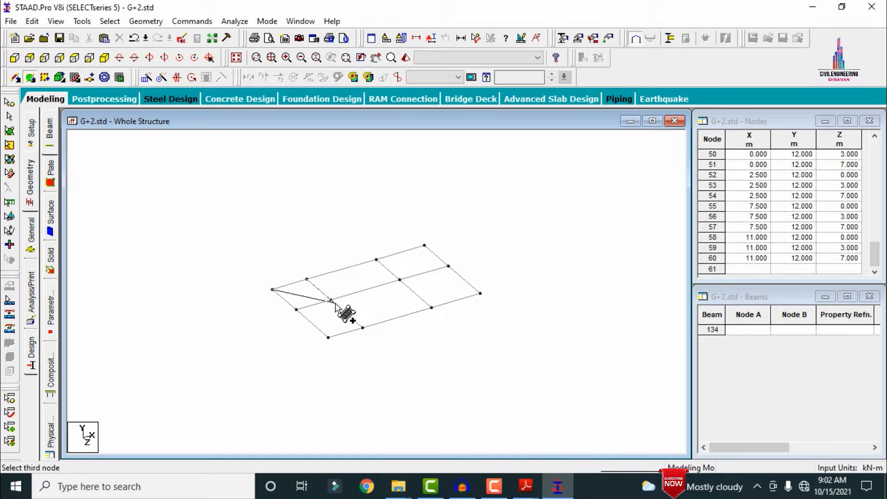
left_click(296, 309)
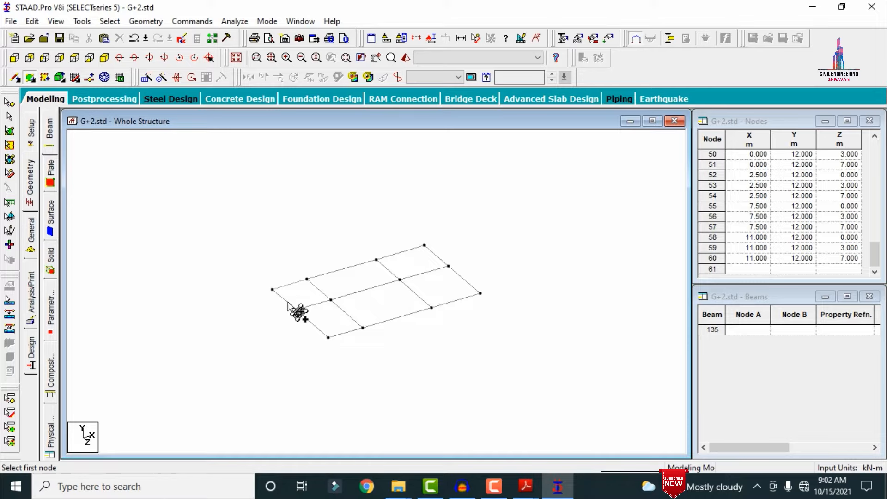
left_click(307, 280)
left_click(377, 260)
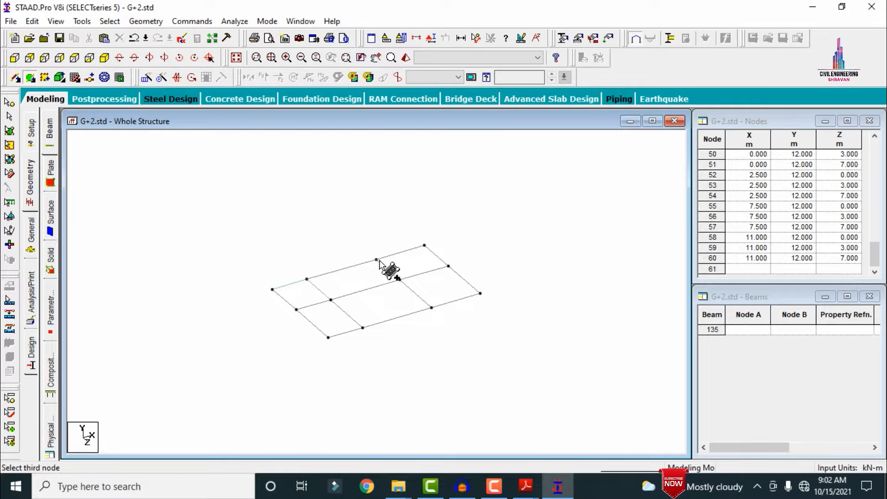
left_click(400, 280)
left_click(331, 300)
left_click(377, 259)
left_click(424, 245)
left_click(449, 266)
left_click(401, 280)
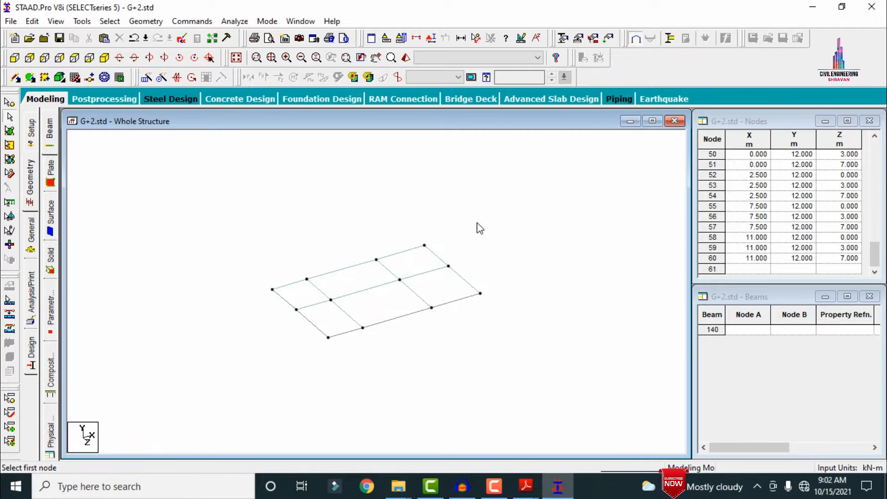
left_click(238, 58)
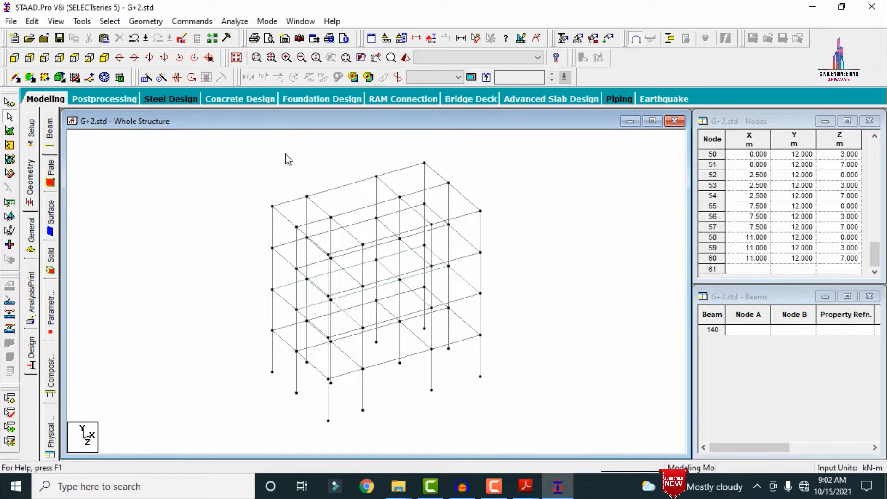
Inspect the floor plates from different angles in the 3D rendered view and close that view.
left_click(405, 58)
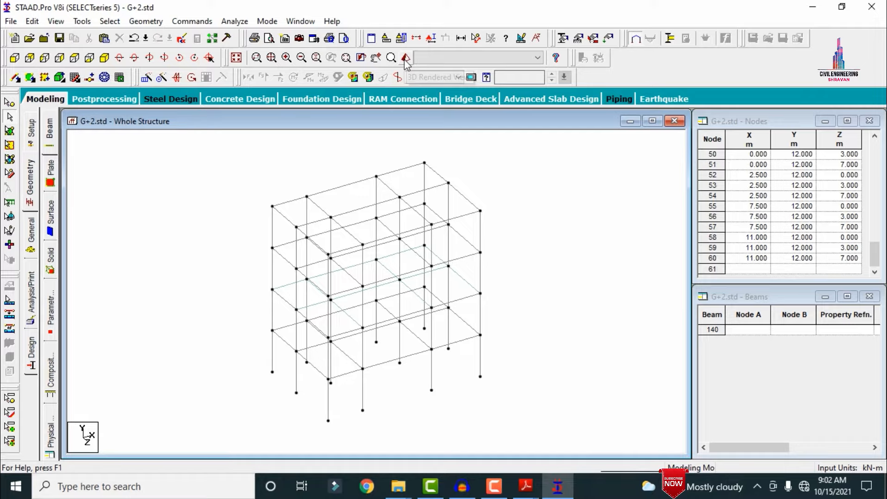
left_click_drag(567, 320, 342, 333)
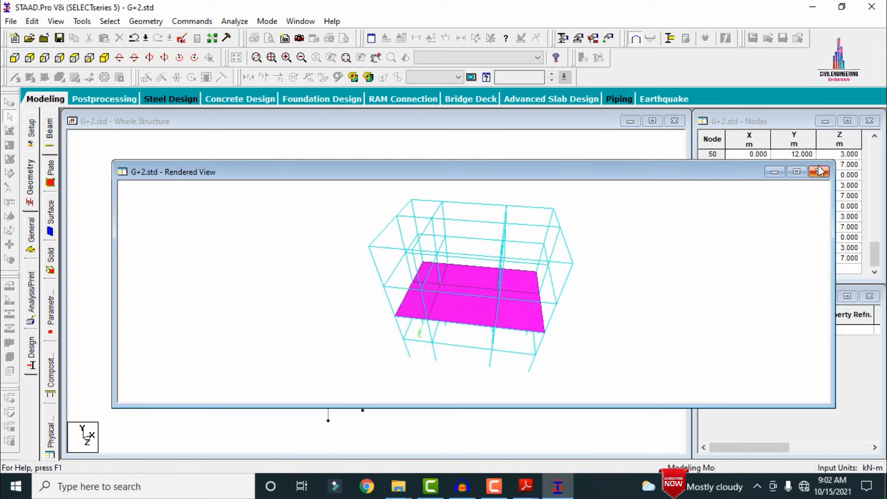
left_click(819, 171)
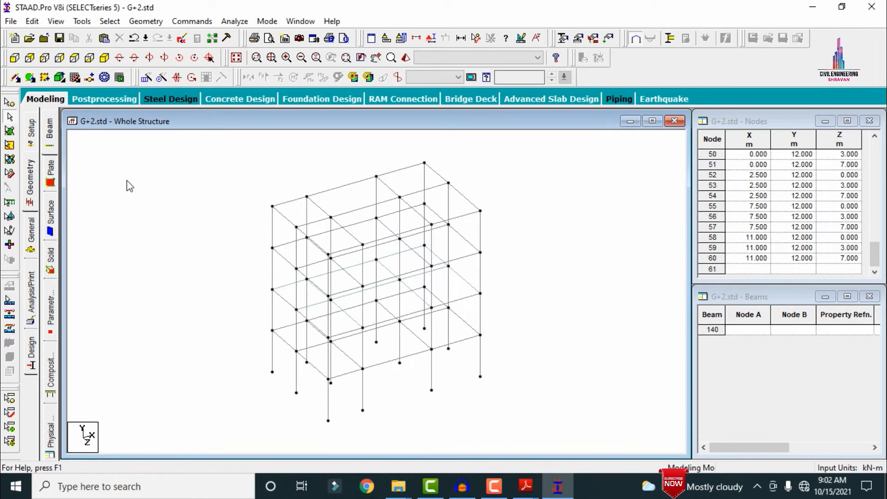
Select all plates and apply Translational Repeat in global Y with 2 steps at 3 m spacing.
left_click(9, 141)
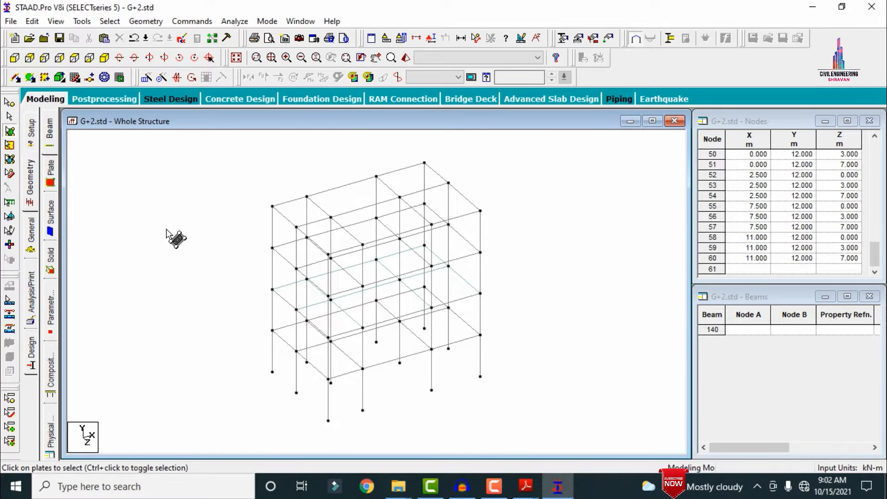
key("ctrl+a")
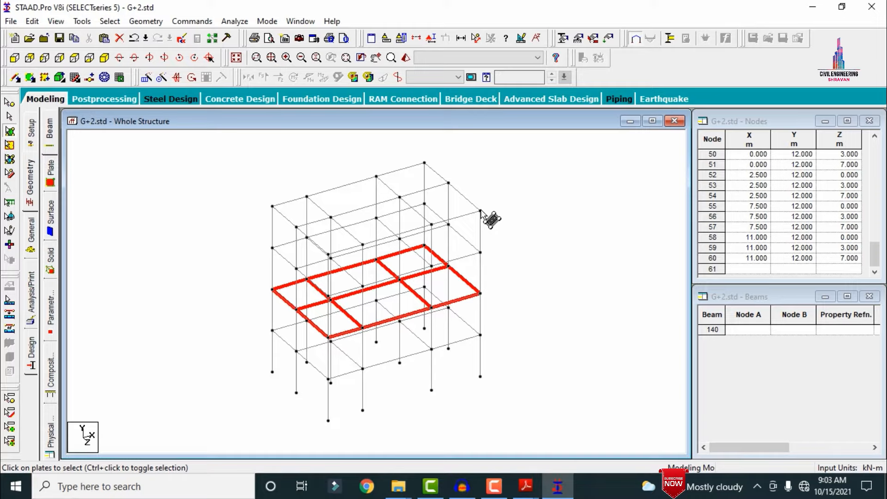
left_click(147, 78)
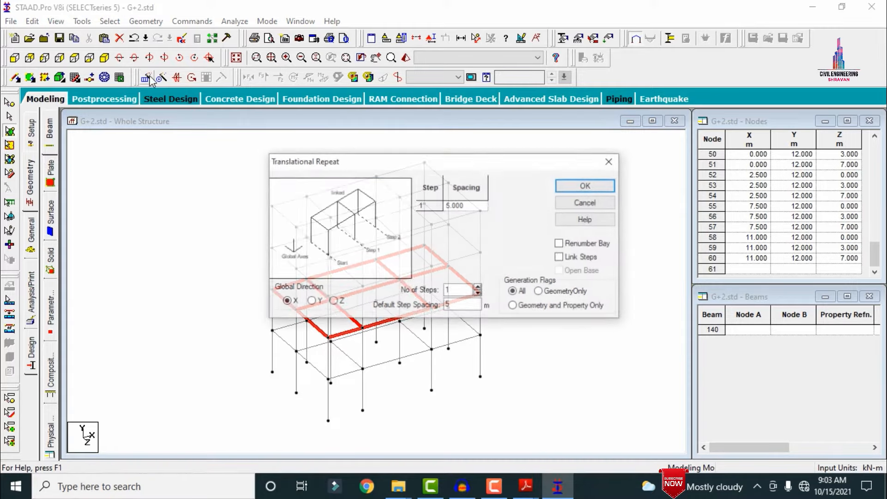
left_click(317, 300)
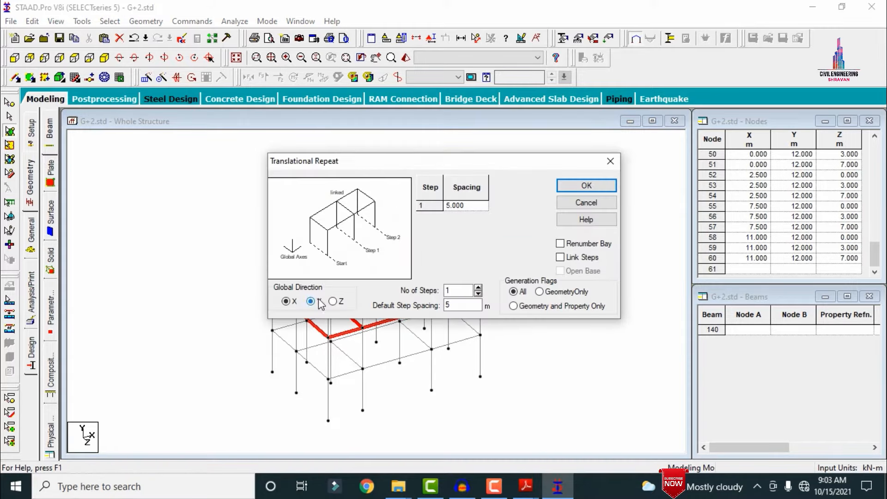
left_click_drag(467, 289, 345, 291)
type("2")
key("Tab")
type("3")
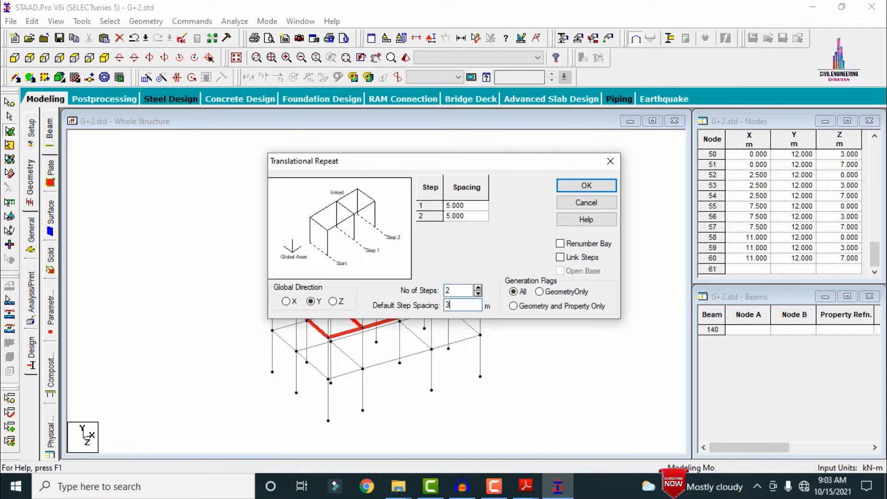
left_click(564, 188)
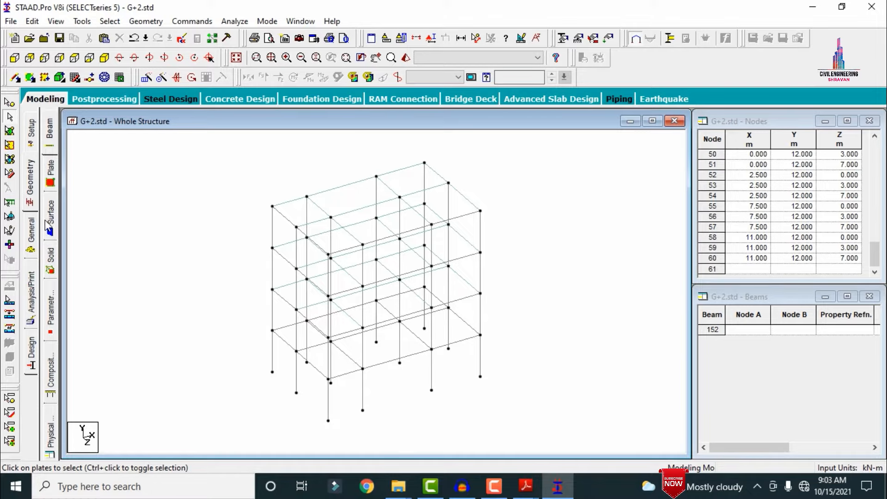
Define a rectangular concrete section property with YD 0.3 m and ZD 0.23 m.
left_click(34, 235)
left_click(49, 156)
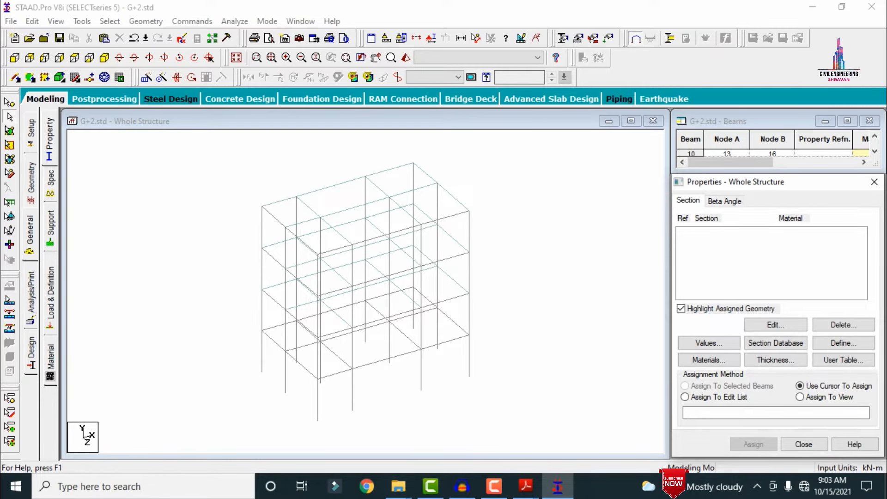
left_click(842, 344)
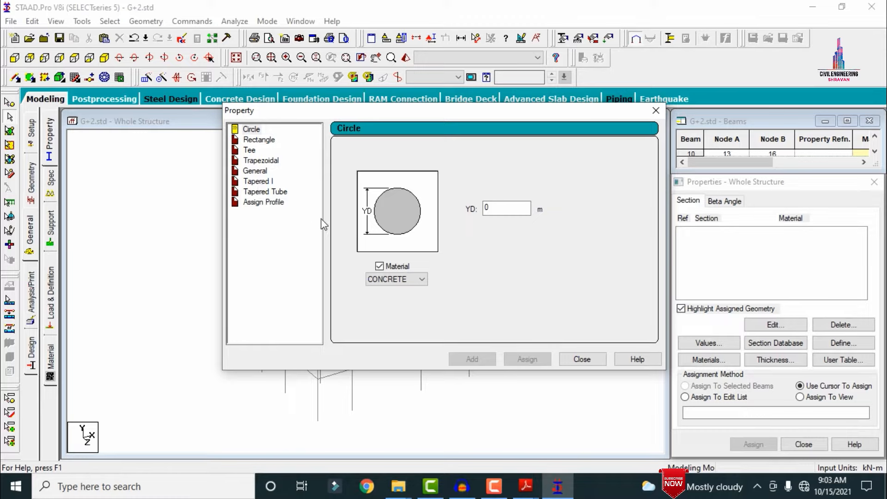
left_click(261, 143)
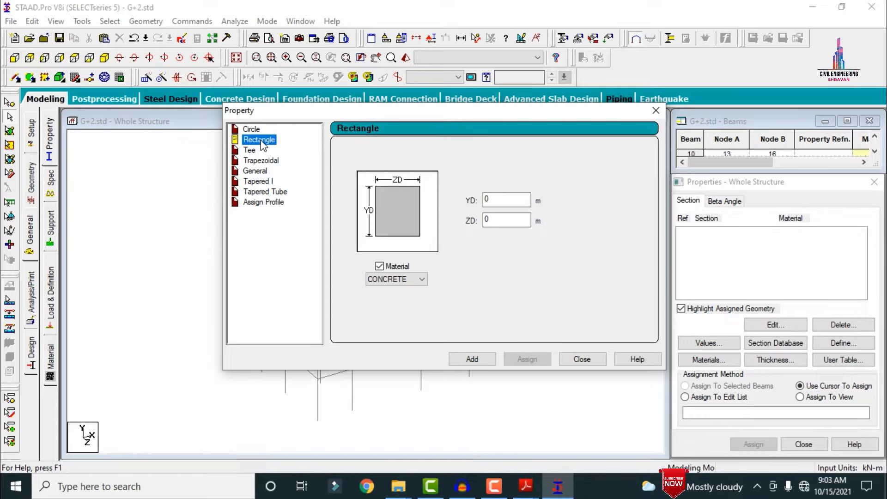
left_click(493, 198)
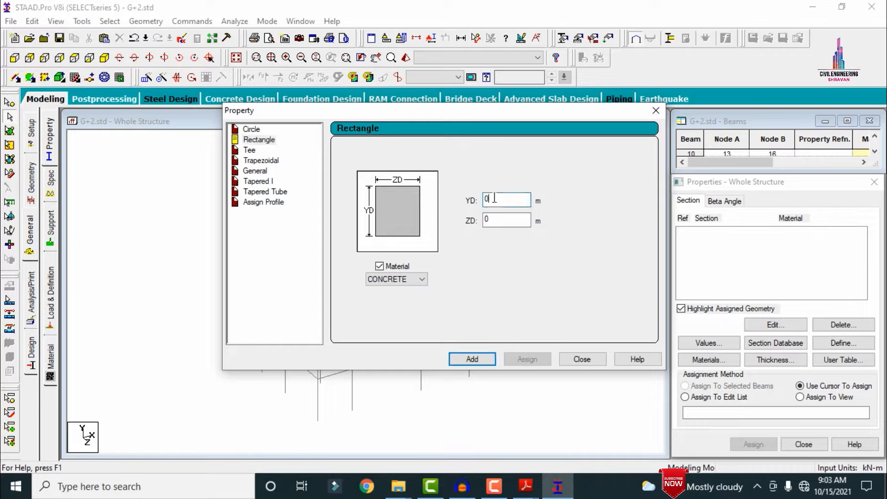
type(".")
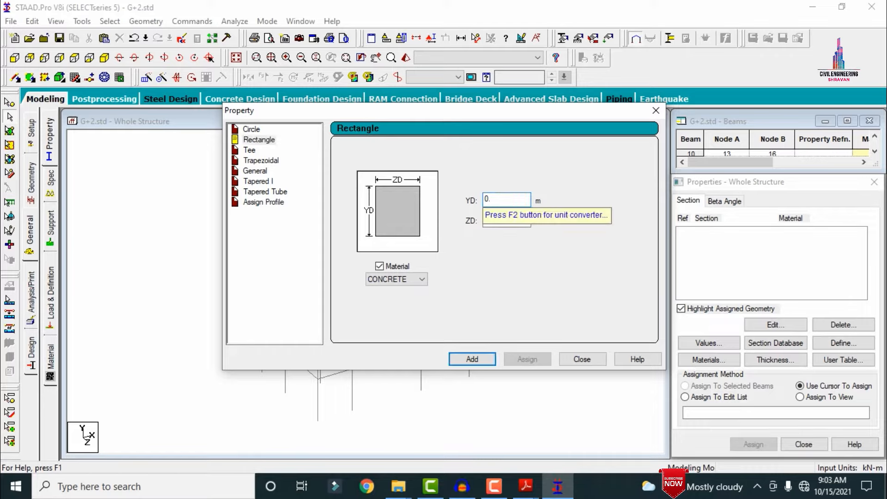
type("3")
key("Tab")
type("0")
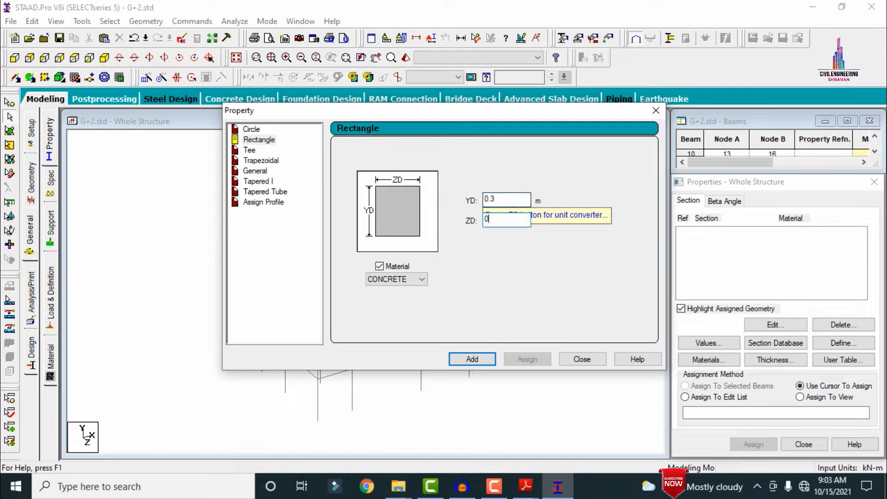
type(".23")
key("Return")
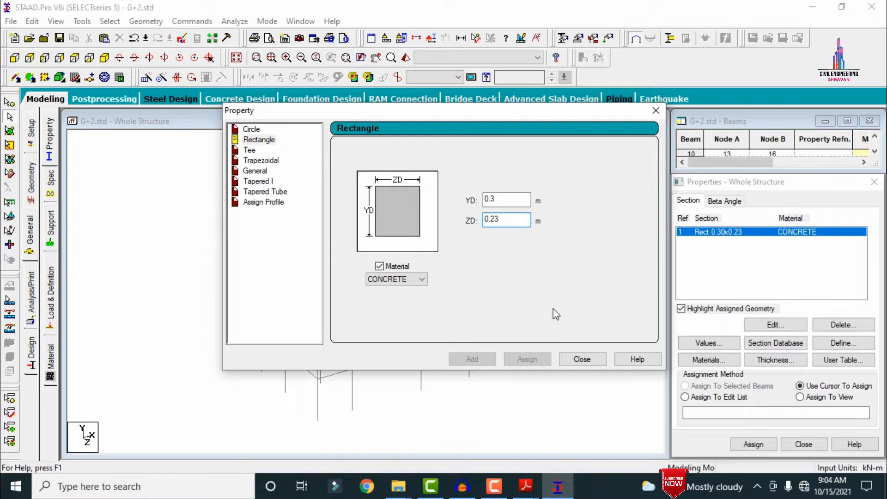
left_click(583, 362)
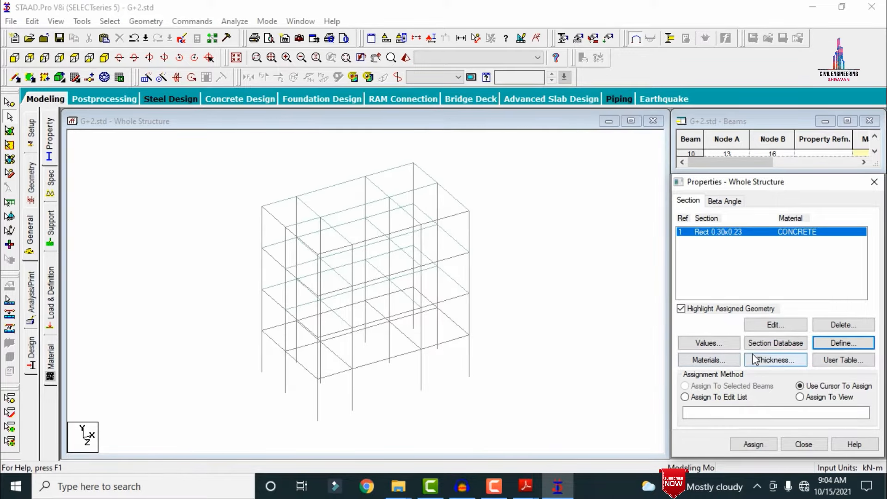
Define a concrete plate element thickness of 0.12 m at all four nodes.
left_click(755, 360)
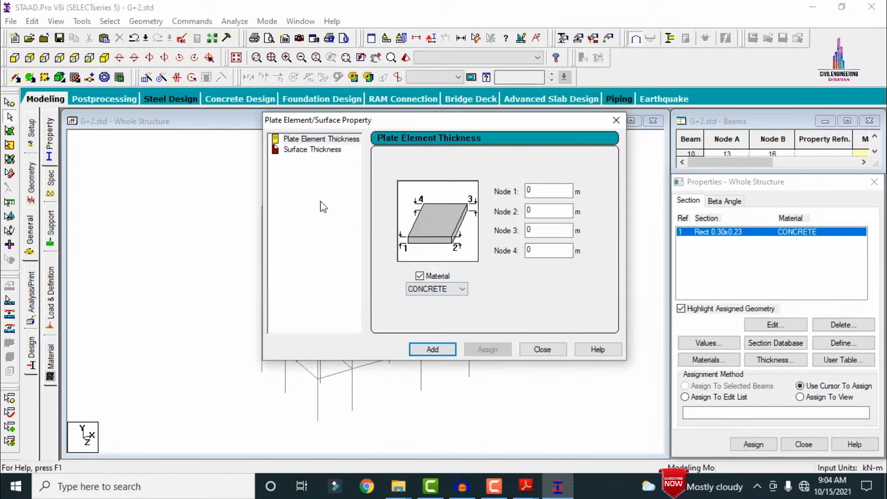
left_click(560, 190)
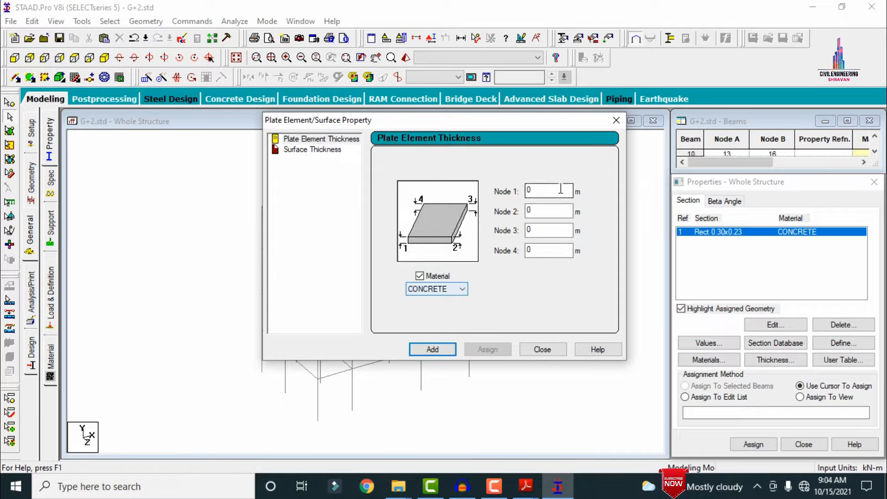
type(".12")
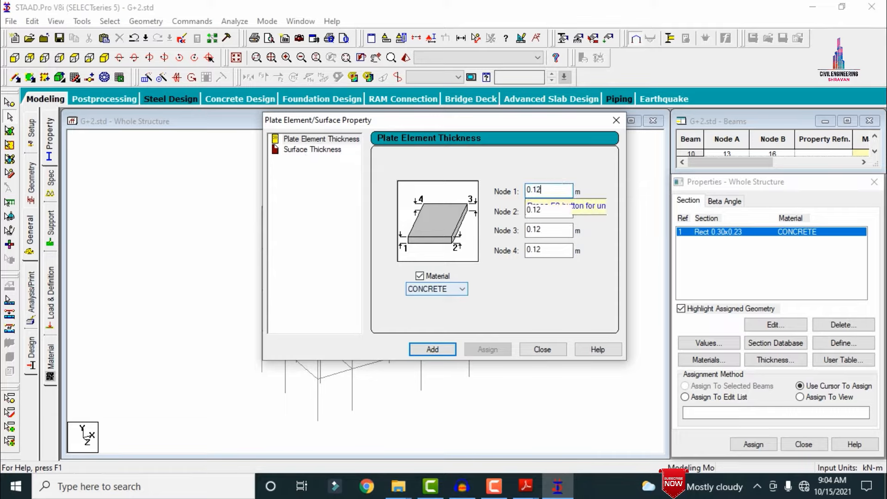
key("Return")
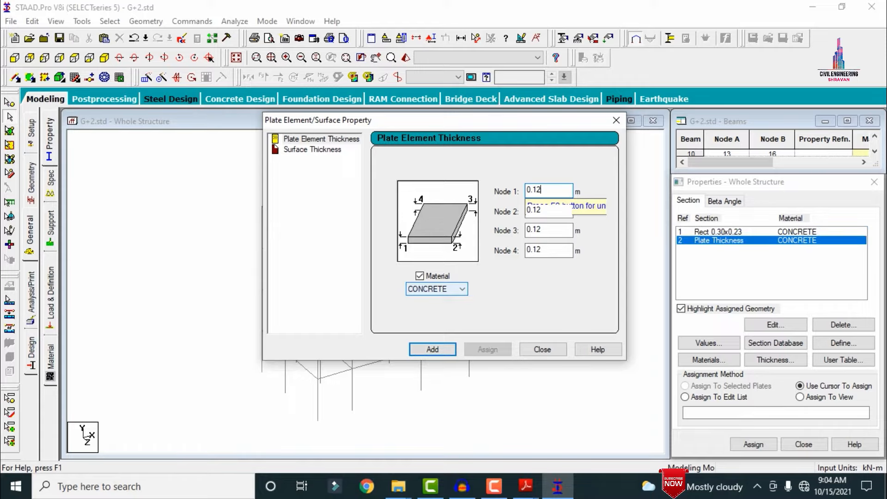
left_click(536, 350)
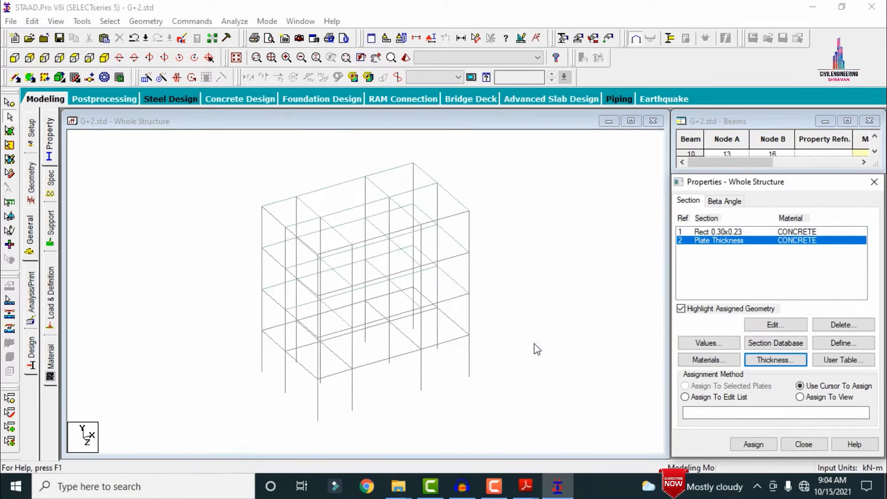
Assign the Rect 0.30x0.23 section to all beams and columns with the Assign To View method.
left_click(749, 232)
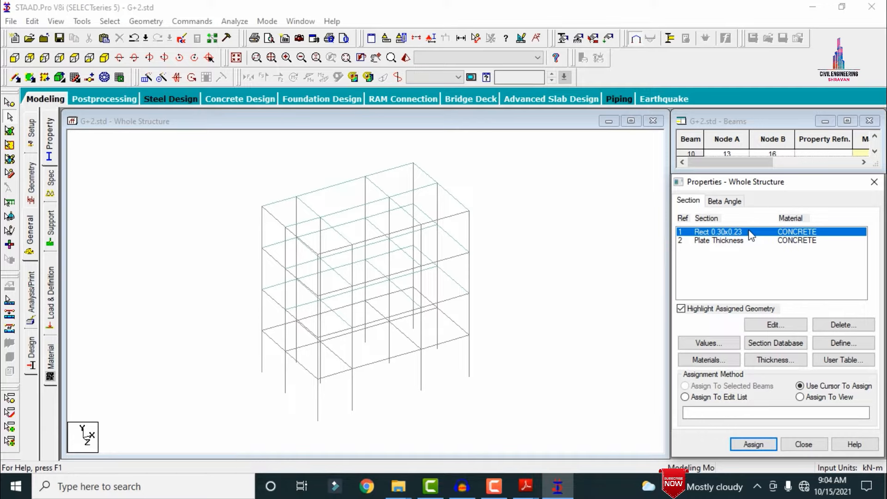
left_click(808, 397)
left_click(753, 444)
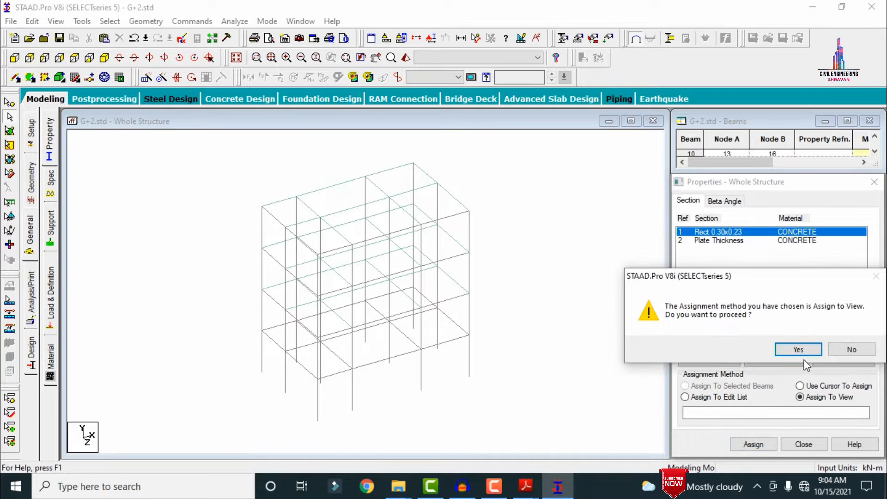
left_click(803, 354)
Assign the plate thickness property to all floor plates with the Assign To View method and save the modified structure.
left_click(723, 241)
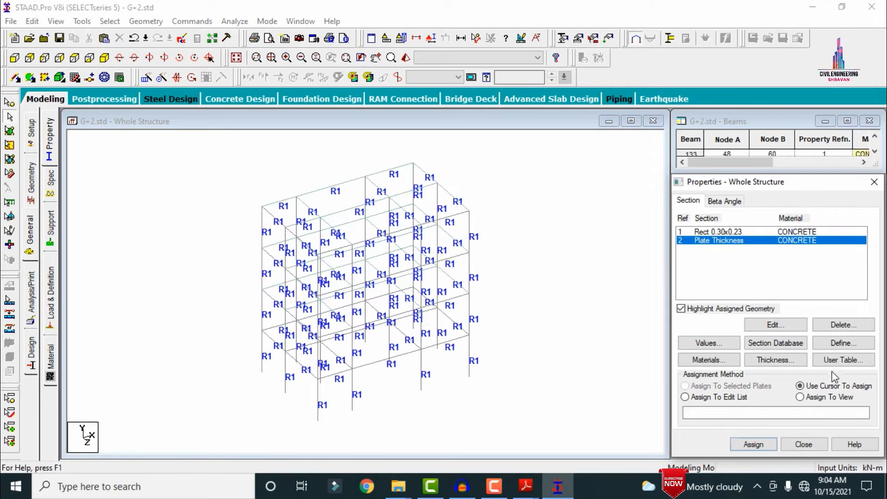
left_click(810, 398)
left_click(754, 444)
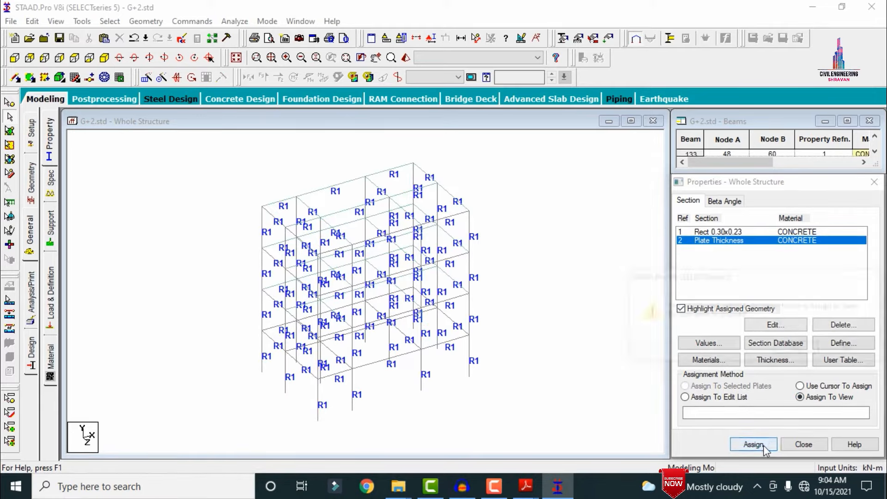
left_click(800, 351)
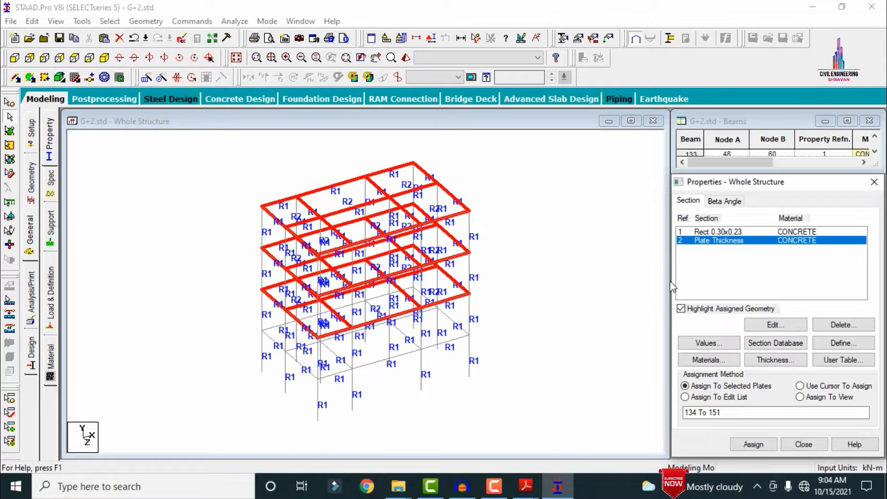
left_click(611, 288)
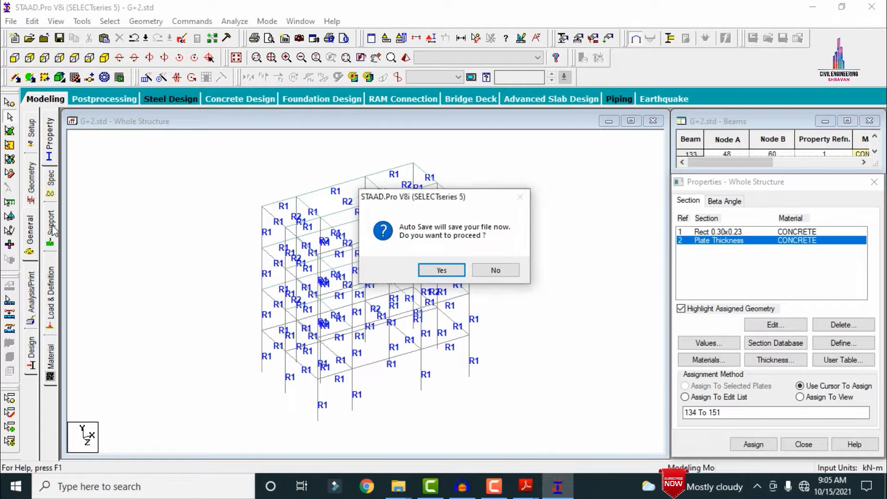
left_click(445, 271)
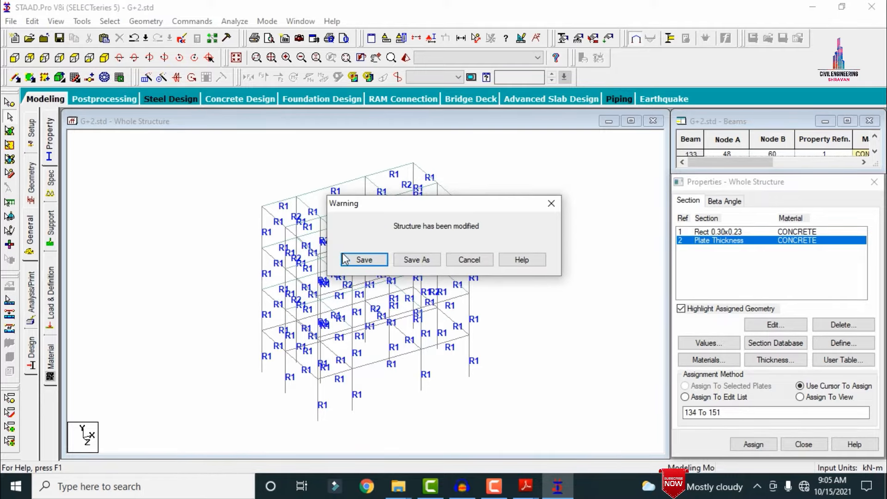
left_click(345, 259)
Create a fixed support definition for the structure.
left_click(50, 227)
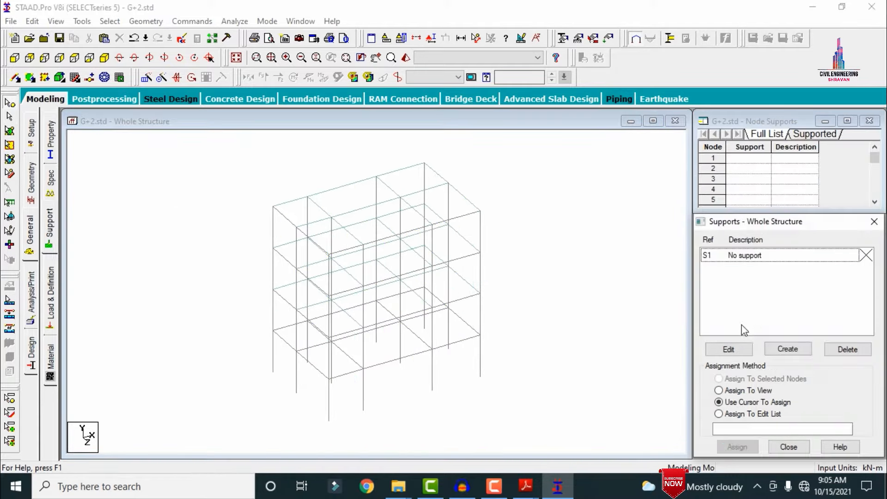
left_click(788, 349)
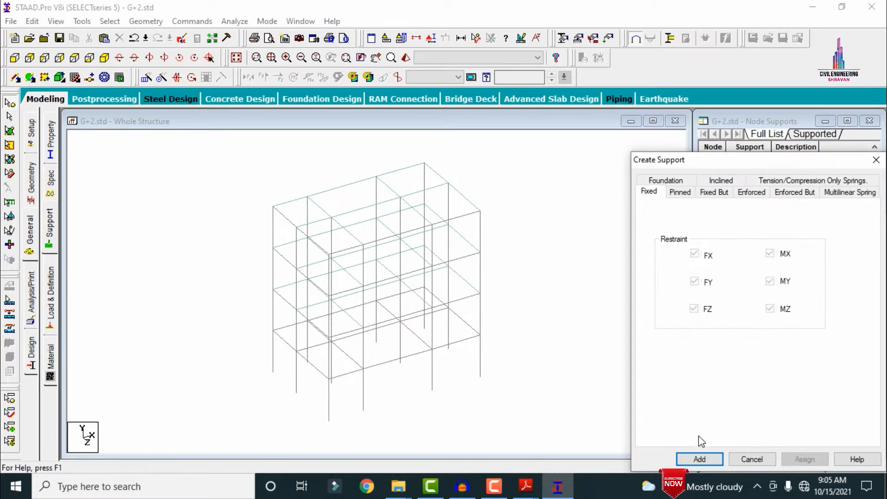
left_click(700, 459)
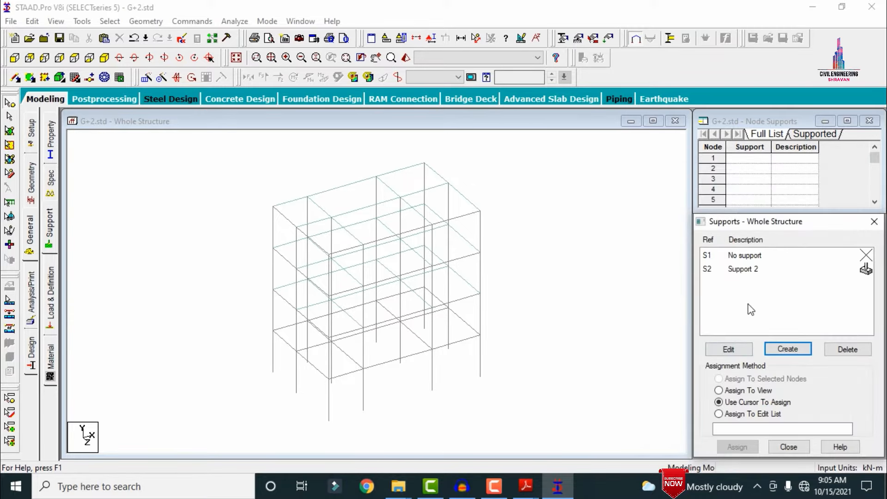
Assign the fixed support to all column base nodes selected in the front view, and return to the isometric view.
left_click(752, 270)
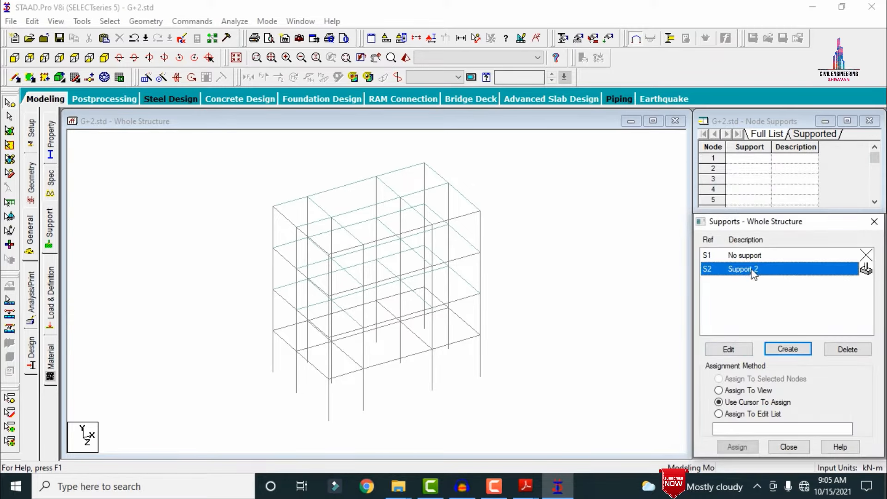
left_click(14, 57)
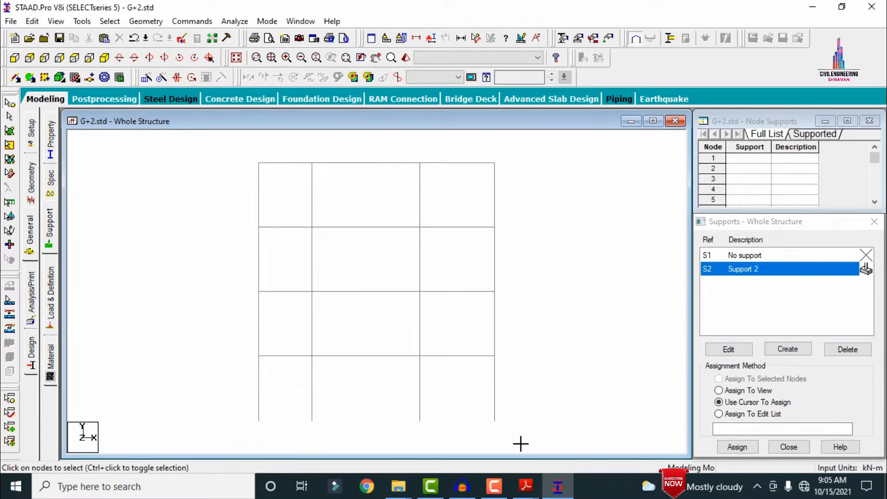
left_click_drag(521, 444, 228, 410)
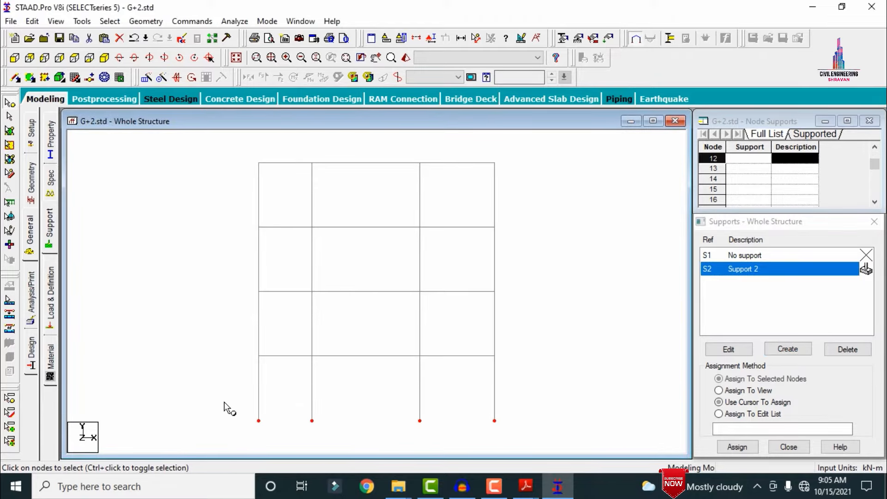
left_click(737, 448)
left_click(807, 369)
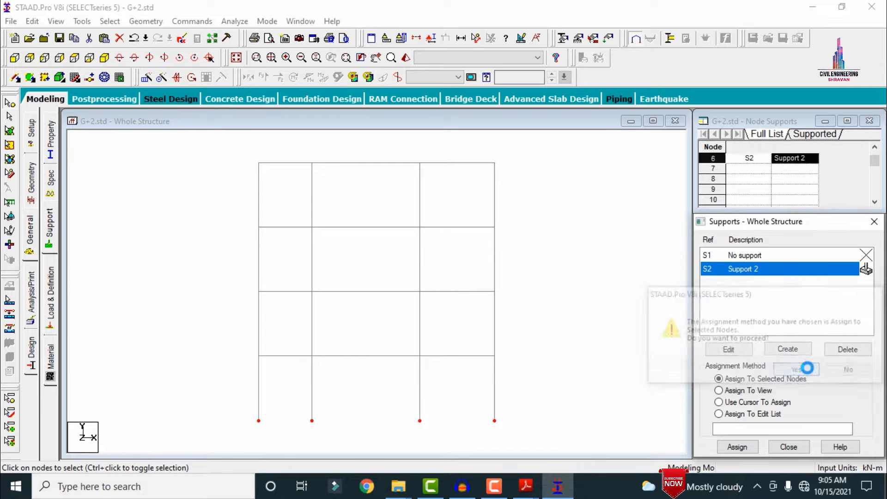
left_click(105, 58)
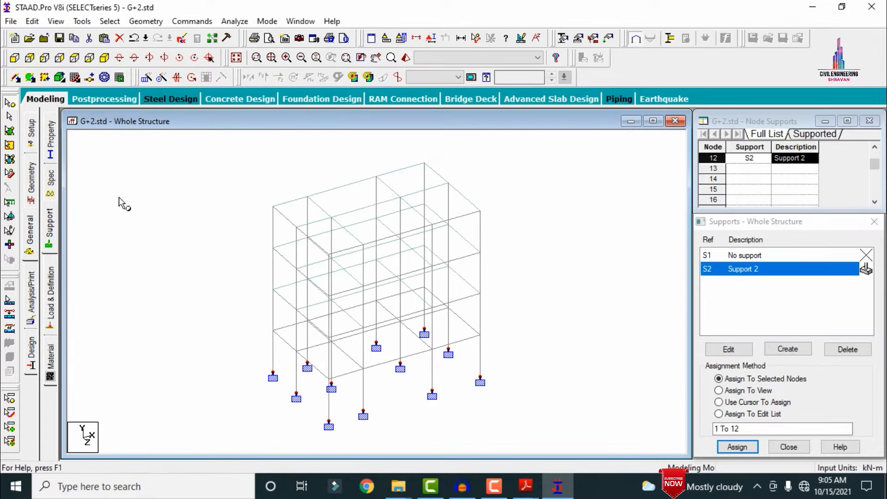
left_click(124, 240)
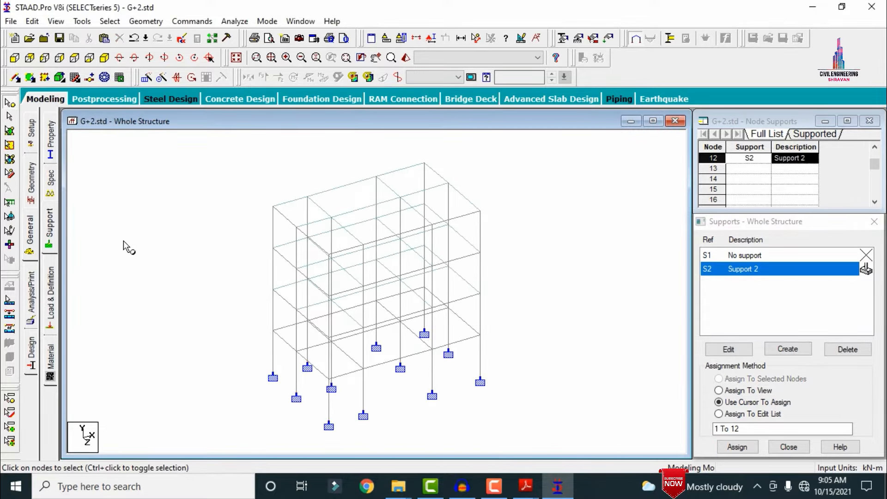
Add primary load case 1 with loading type Dead and the title D.
left_click(47, 299)
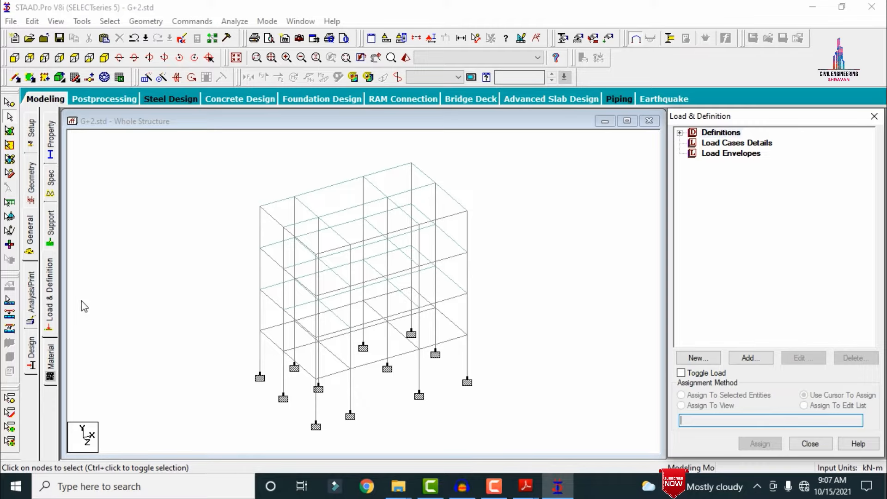
left_click(49, 288)
left_click(735, 143)
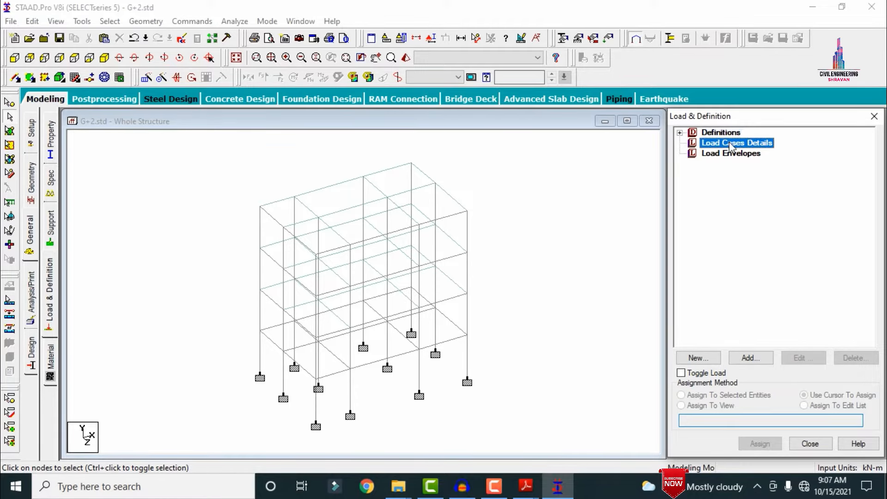
left_click(751, 358)
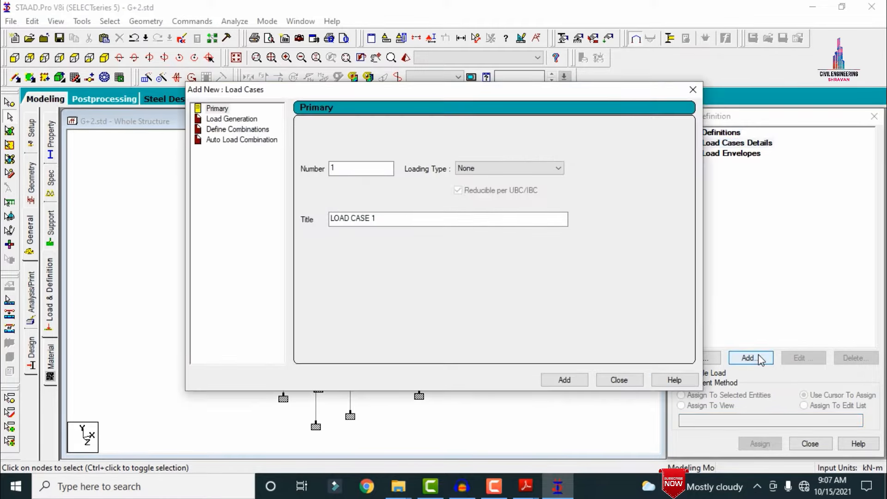
left_click(472, 170)
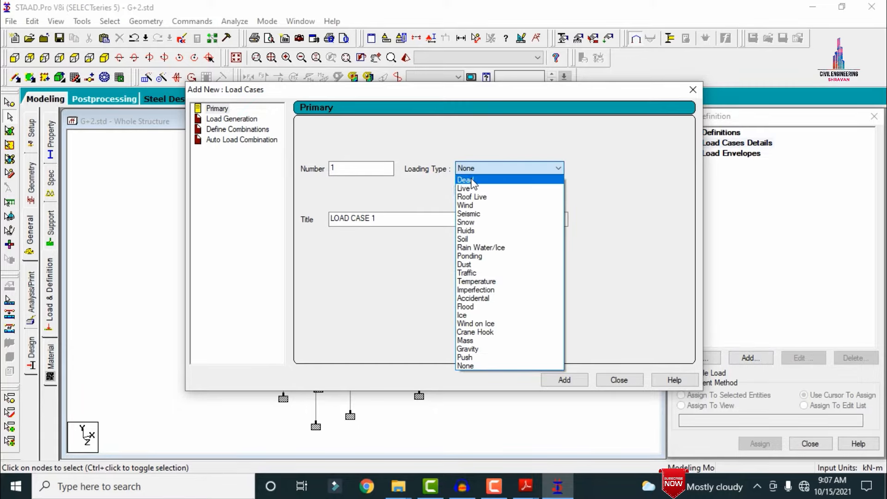
left_click(466, 180)
left_click_drag(393, 220, 272, 217)
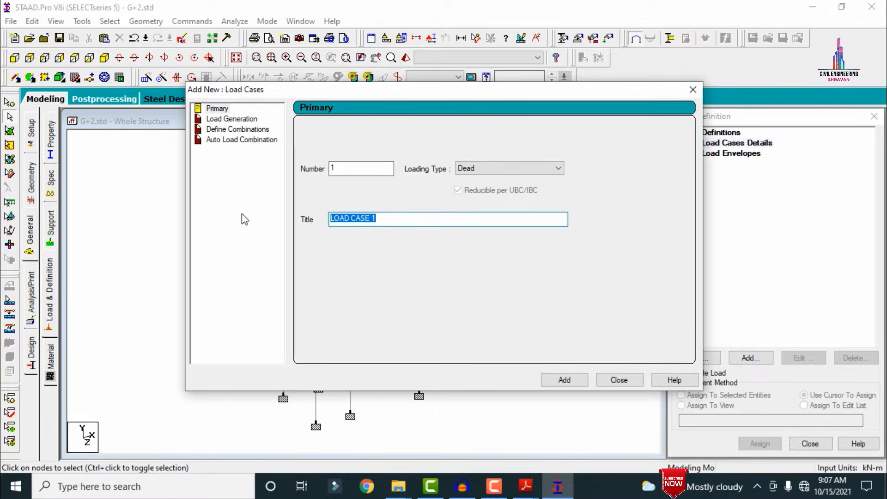
type("D")
key("Return")
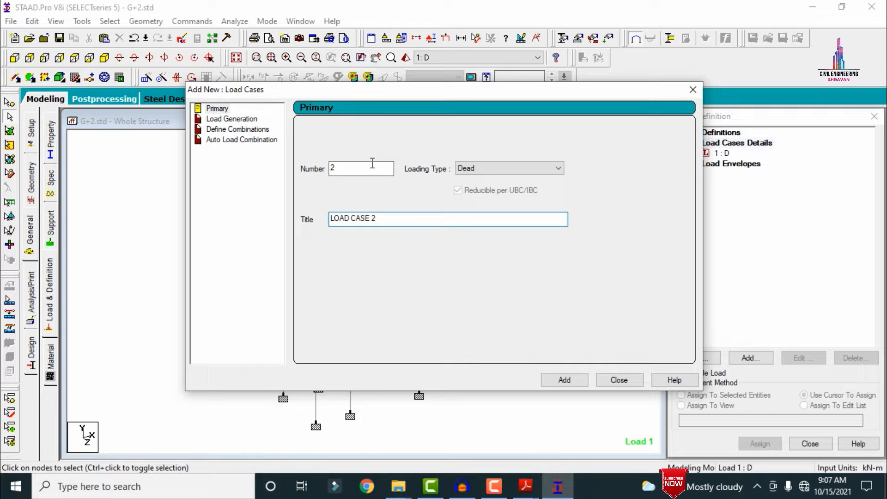
Add primary load case 2 with loading type Live and the title L, and finish adding load cases.
left_click(504, 170)
left_click(491, 191)
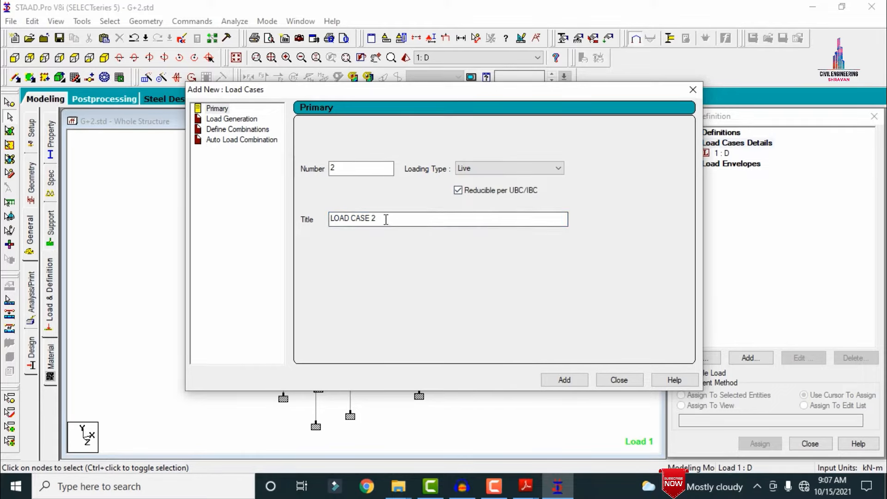
left_click_drag(386, 219, 142, 206)
type("L")
key("Return")
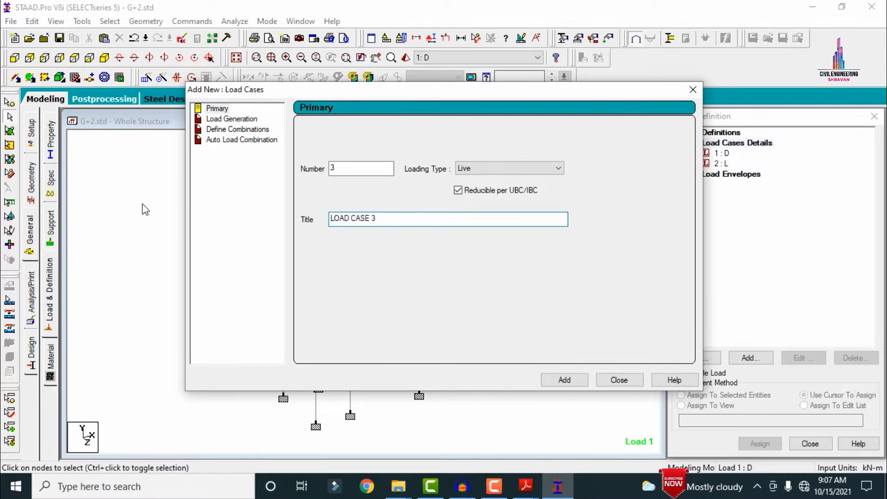
left_click(625, 381)
Add a selfweight load in the Y direction with factor -1 to load case 1, keeping the load tree in view.
left_click(722, 153)
left_click(750, 358)
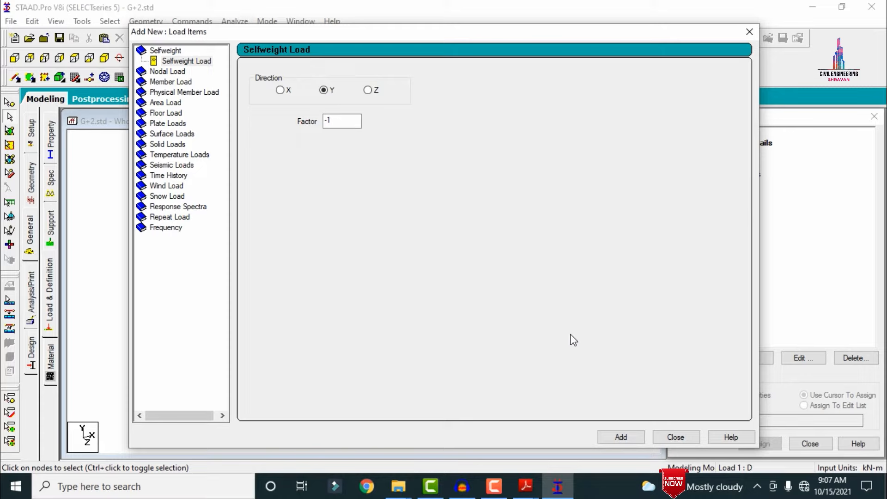
left_click(627, 441)
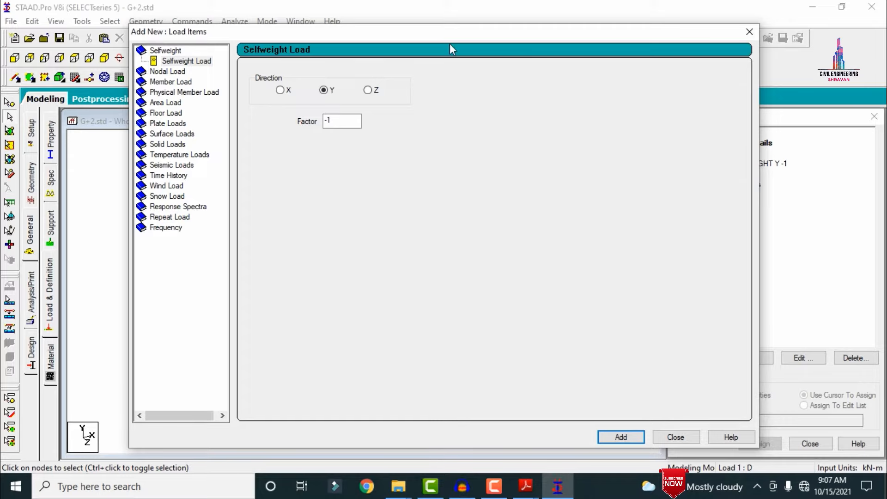
left_click_drag(458, 34, 352, 27)
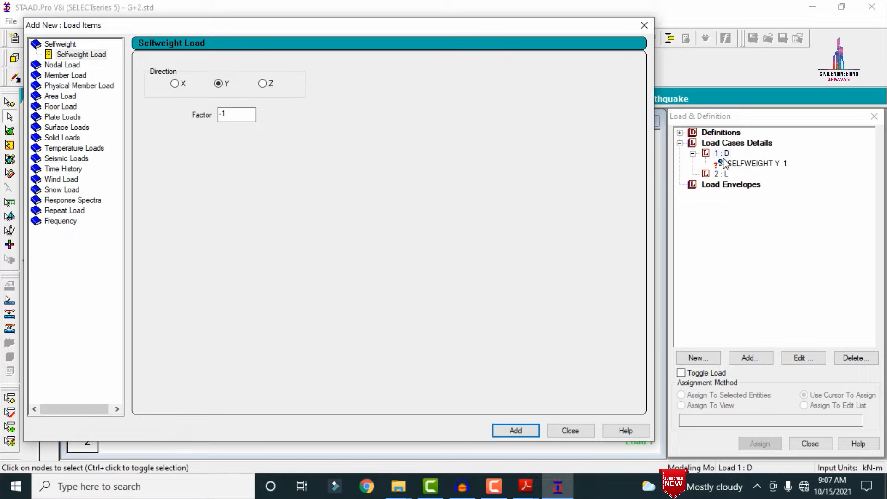
Open the Windows Calculator and compute 0.23 × 20 × 3.
left_click(198, 491)
type("cal")
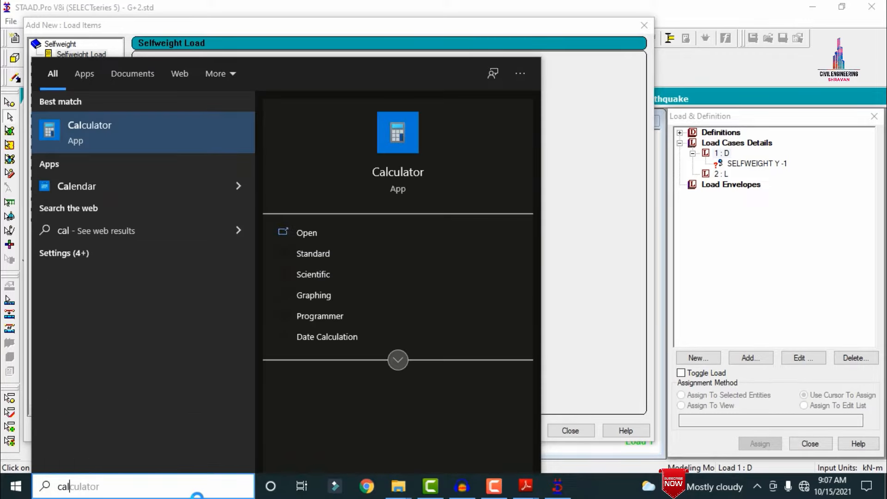
key("Return")
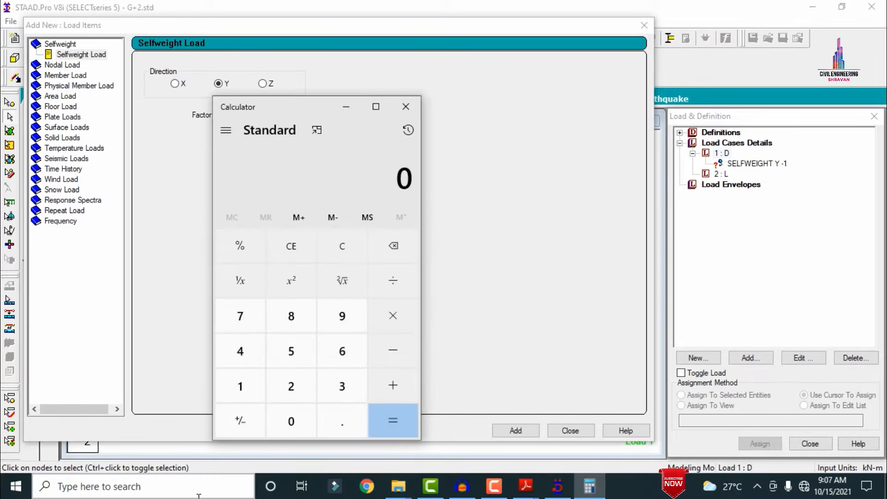
type(".23")
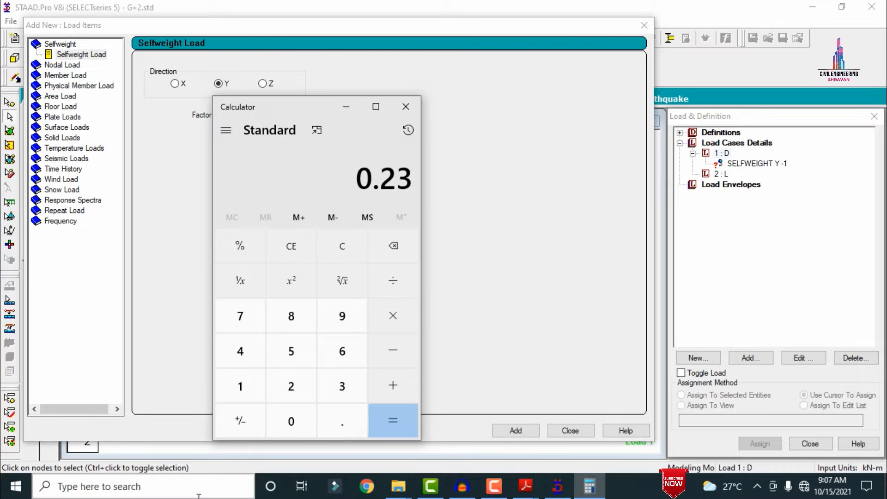
key("asterisk")
type("20")
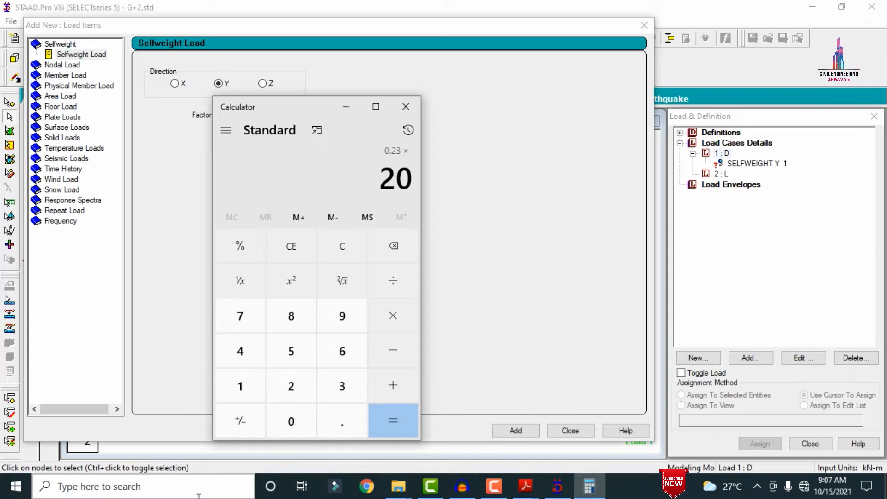
key("asterisk")
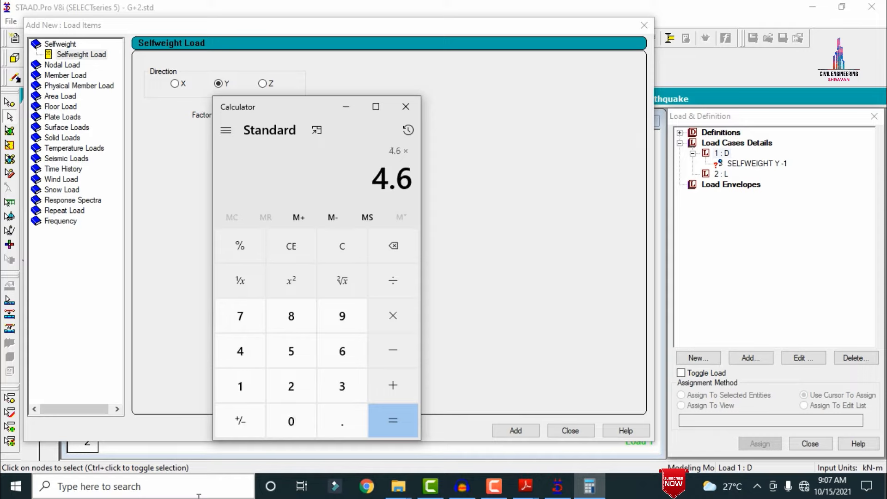
type("3")
key("Return")
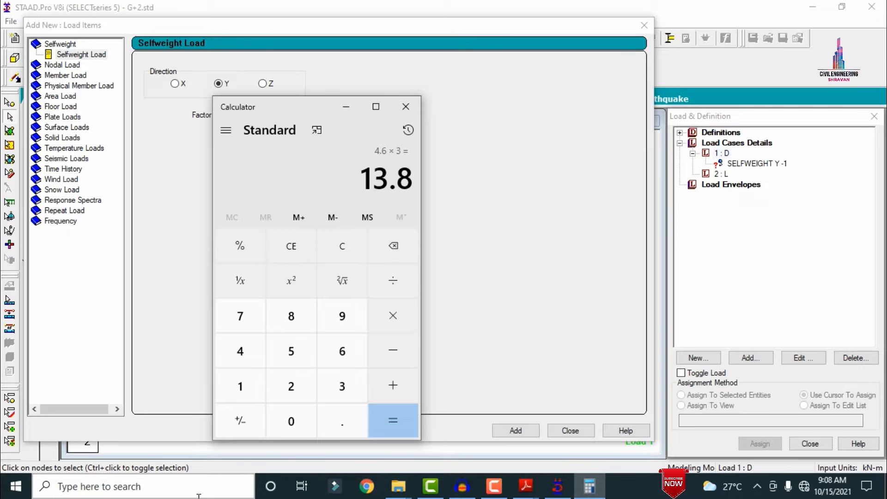
Calculate 0.125 × 20 × 3, followed by 0.125 × 20 × 1.2.
type("0.125*")
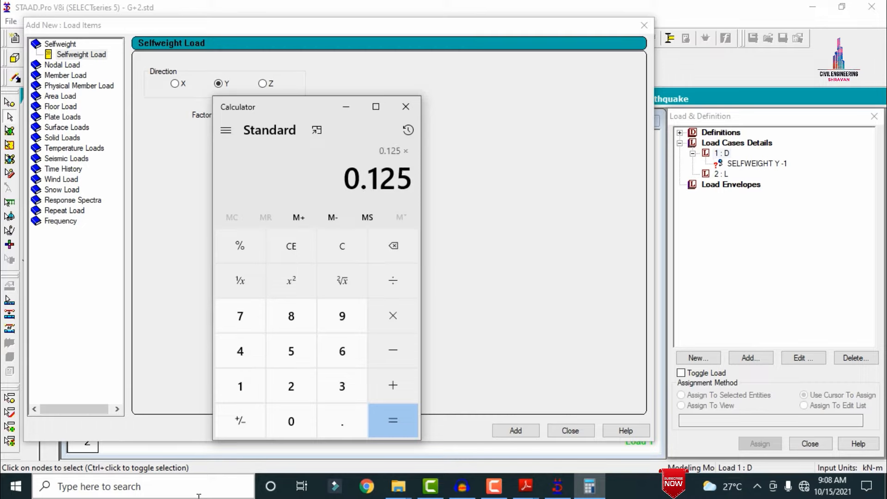
type("20*3")
key("Return")
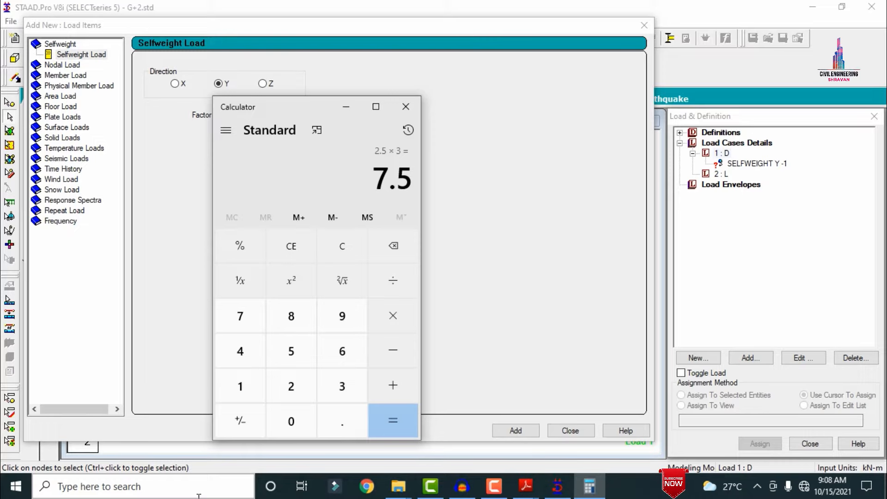
type("0.12")
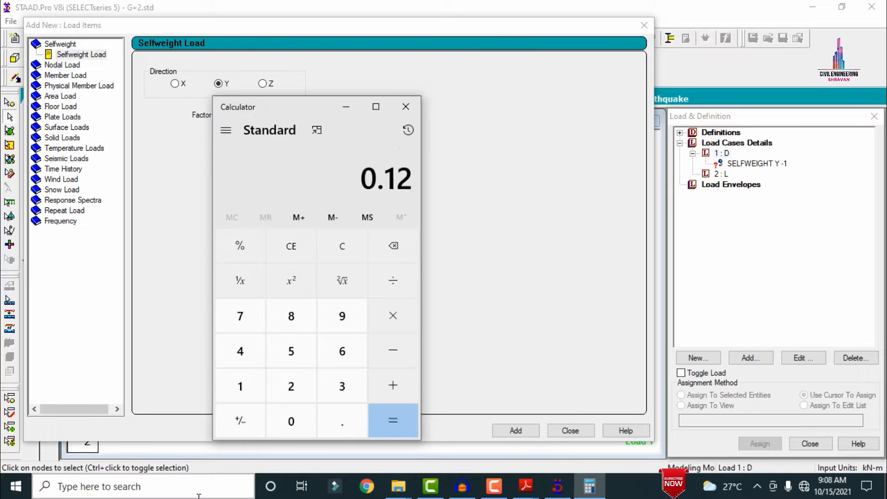
type("5*20")
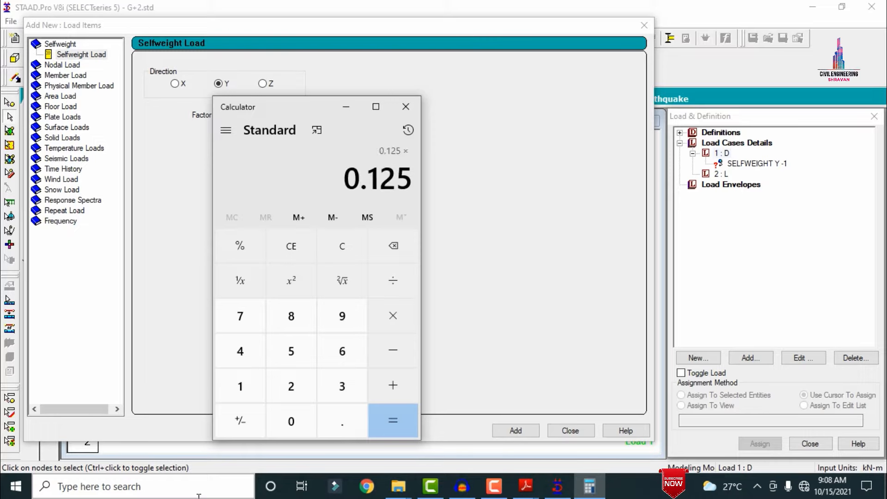
type("*")
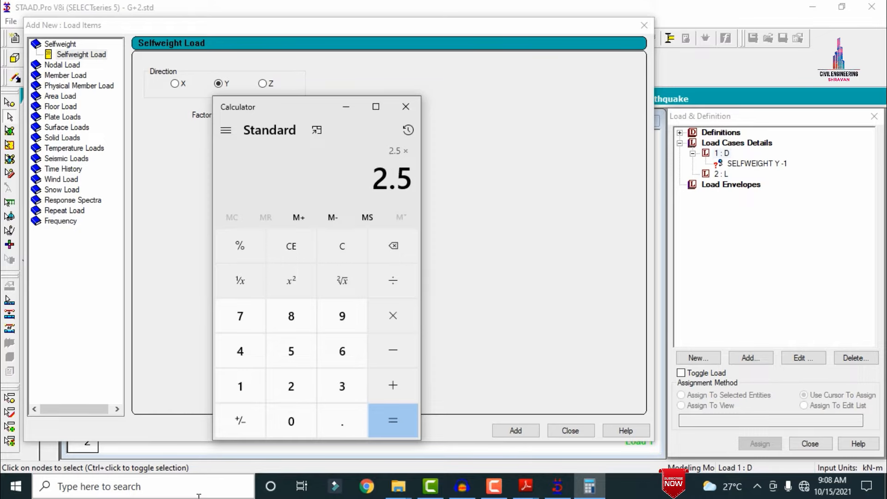
type("1.2=")
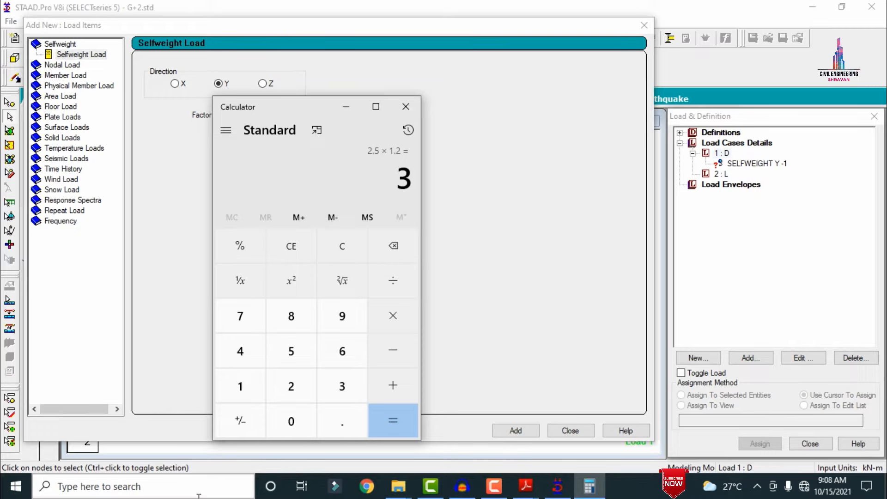
Add 7.5 and 13.8 to the current calculator result and return to the load items in STAAD.Pro.
key("plus")
type("7.5")
key("plus")
type("13.8")
key("Return")
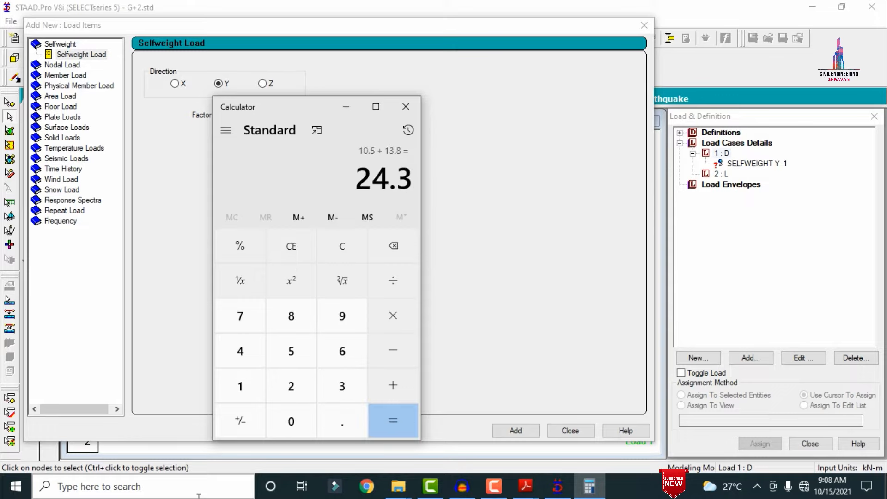
left_click(345, 111)
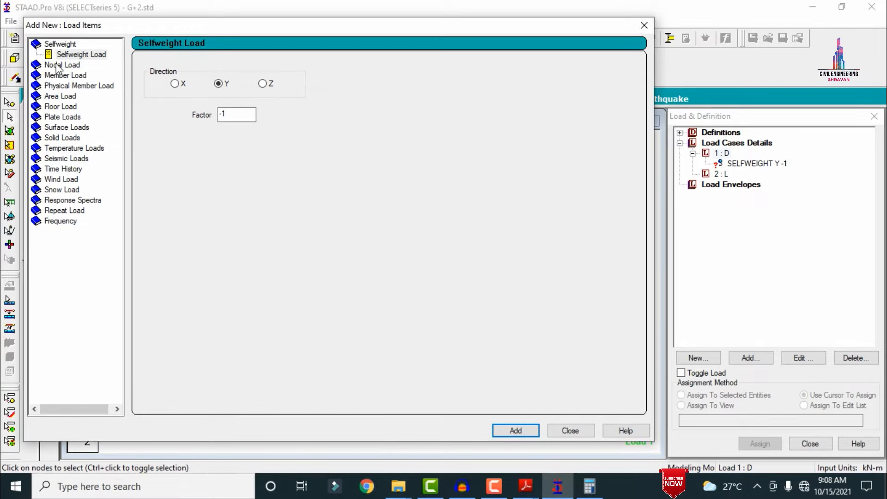
Add a uniform member force of -24.3 kN/m in the GY direction to the dead load case, and recheck the calculated total.
left_click(62, 76)
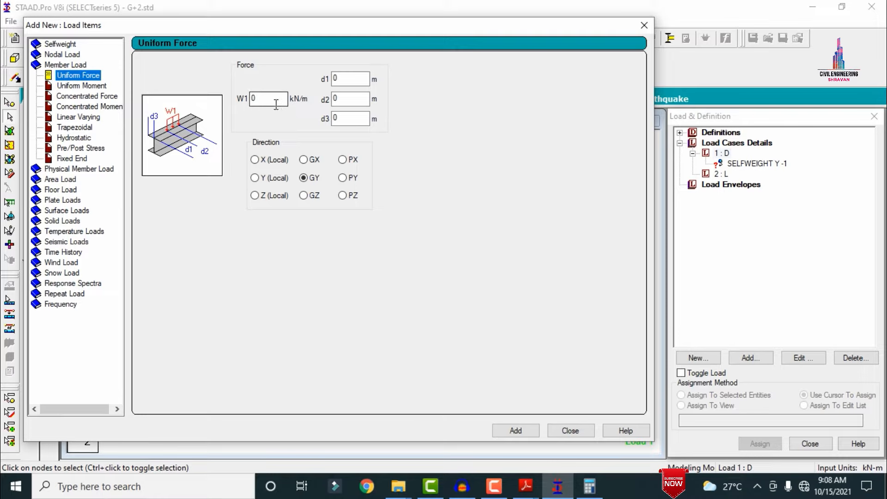
double_click(276, 104)
type("-")
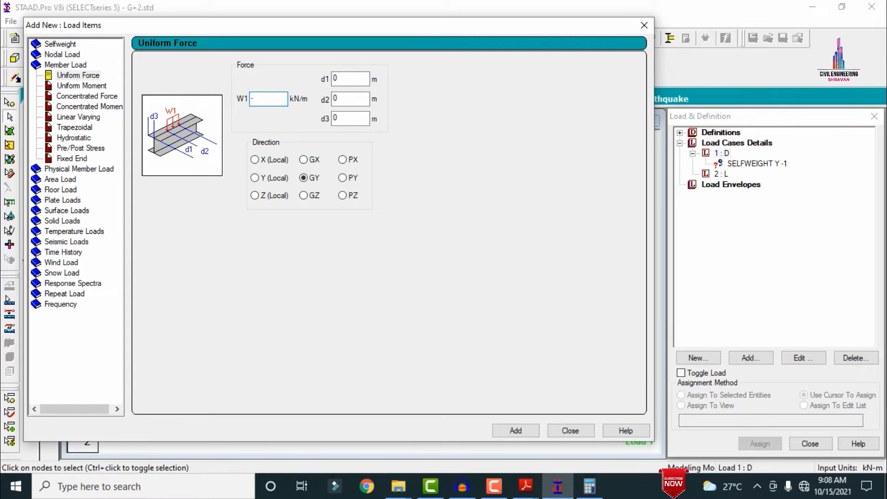
type("24.3")
left_click(517, 430)
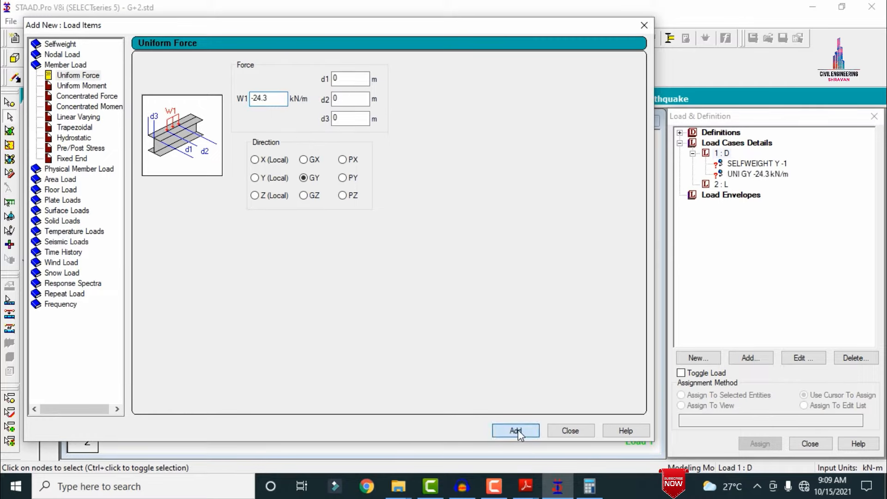
left_click(589, 486)
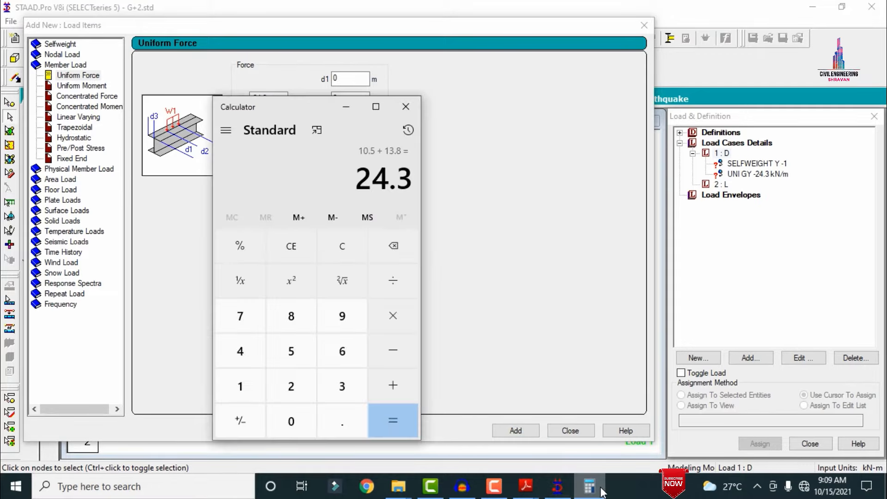
left_click(601, 490)
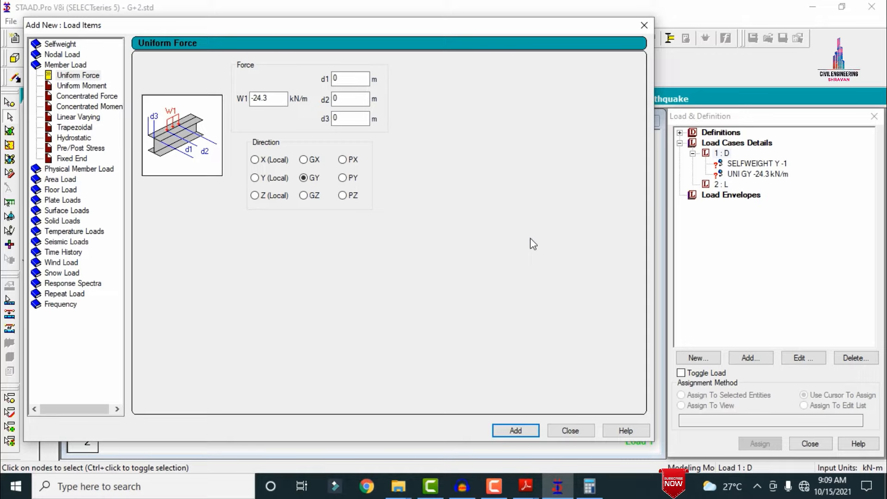
Add a floor load of -1.5 kN/m2 in Global Y over the Y range 6 to 12 m to the dead load case.
left_click(47, 190)
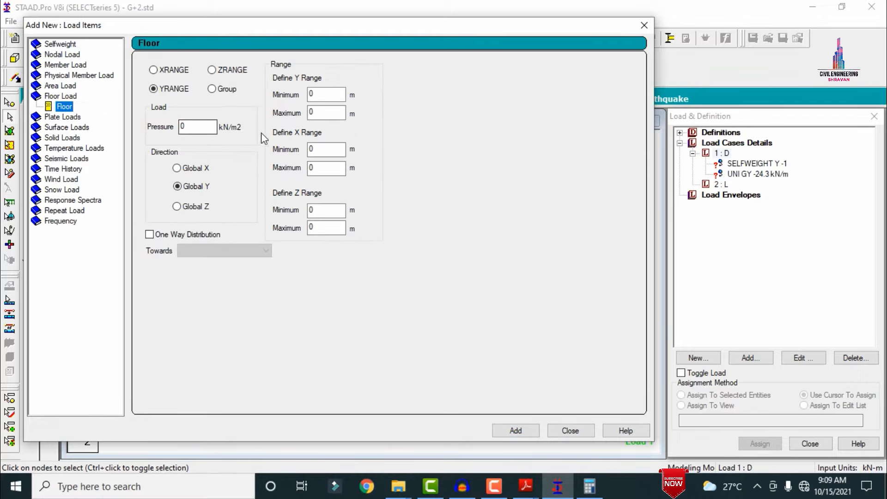
double_click(213, 132)
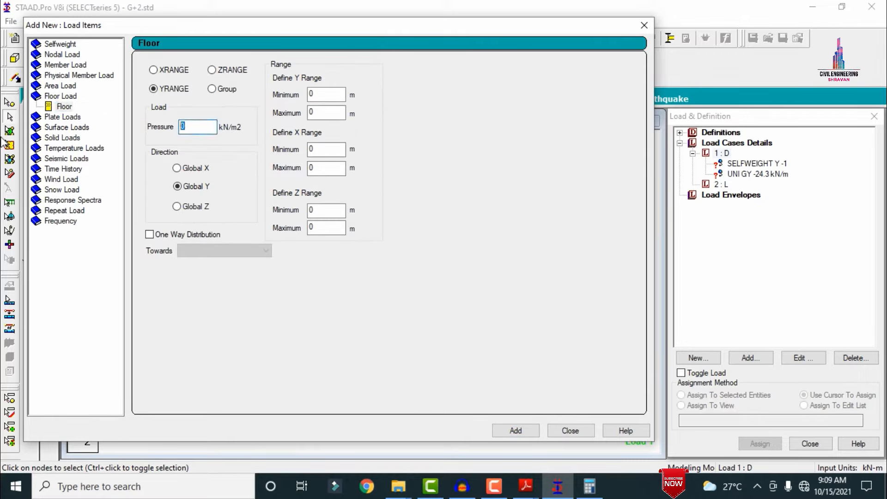
type("-1.5")
key("Tab")
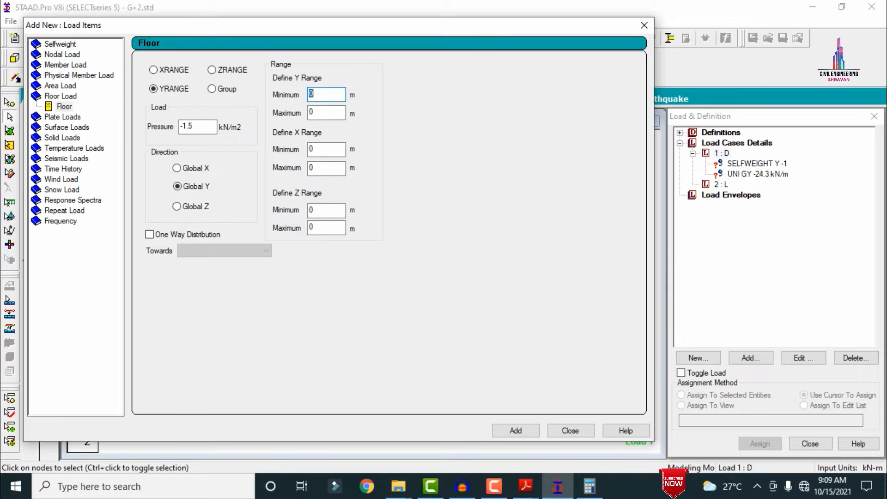
type("6")
key("Tab")
type("12")
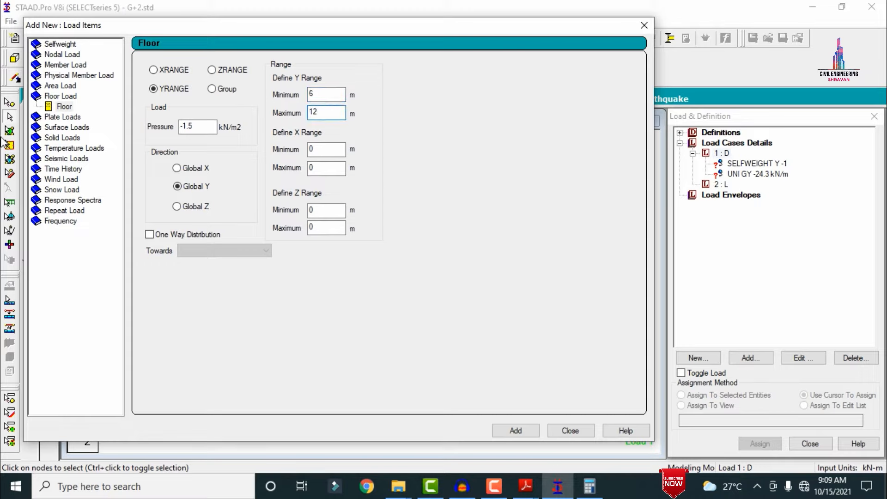
left_click(510, 431)
Add a floor load of -2 kN/m2 in Global Y over the Y range 6 to 12 m to the live load case.
left_click(721, 195)
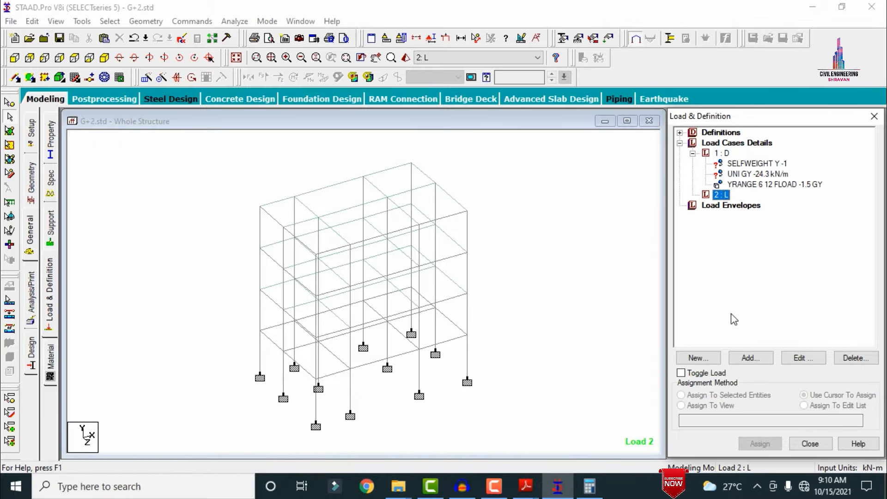
left_click(754, 361)
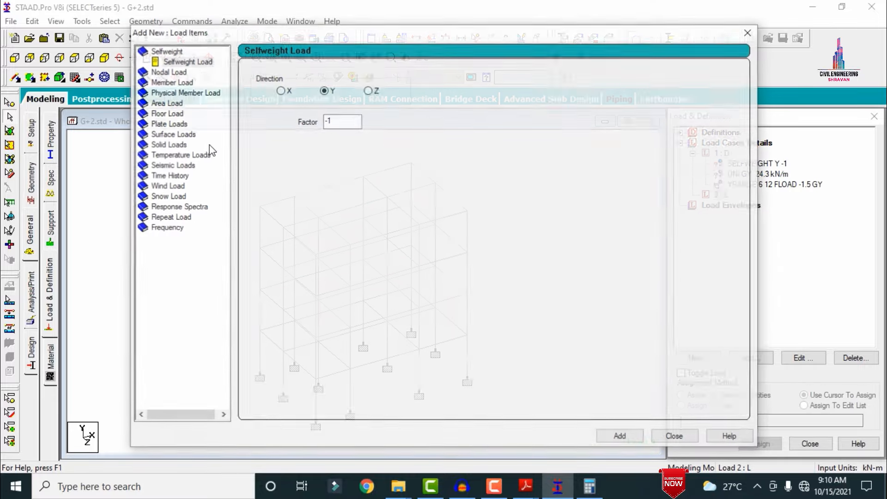
left_click(165, 113)
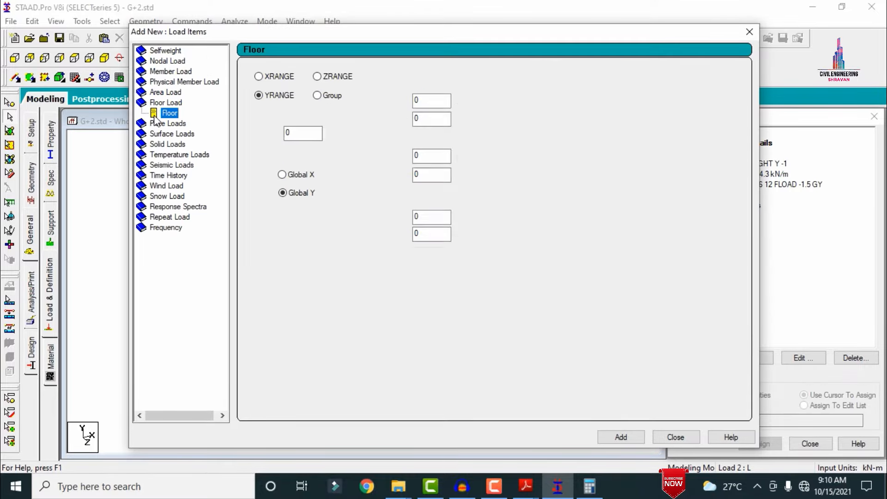
left_click(312, 136)
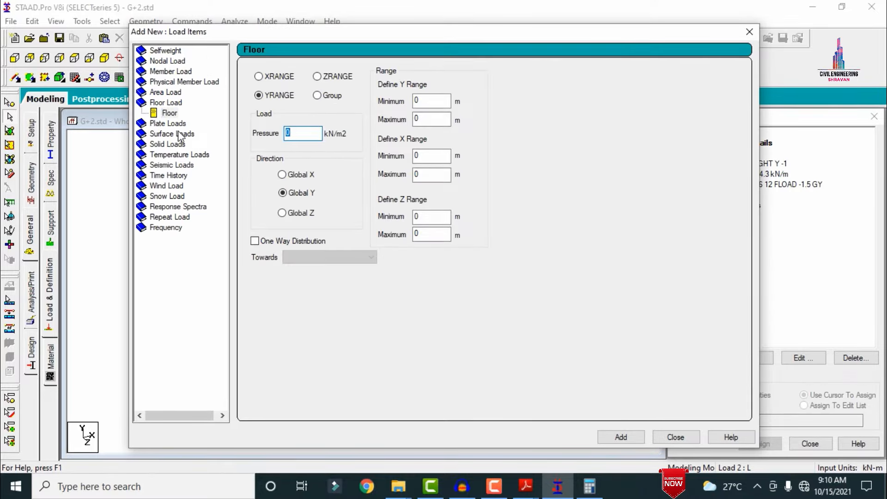
type("-2")
key("Tab")
type("6")
key("Tab")
type("12")
key("Return")
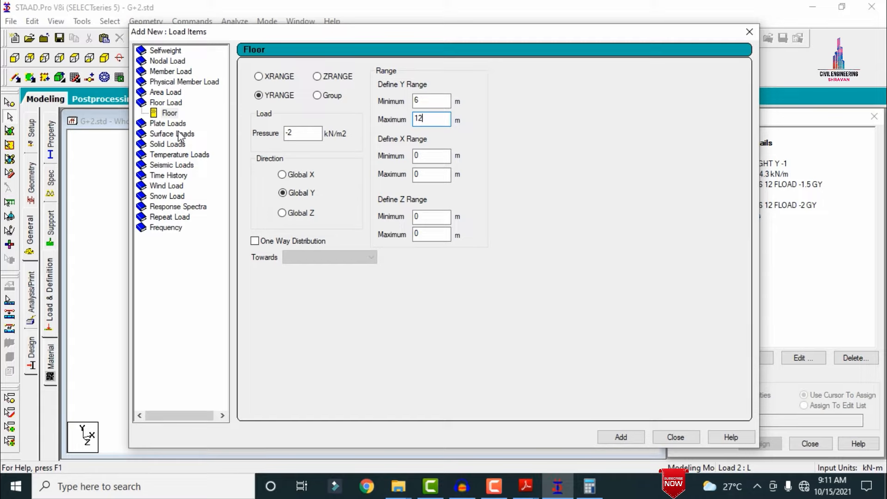
left_click(676, 437)
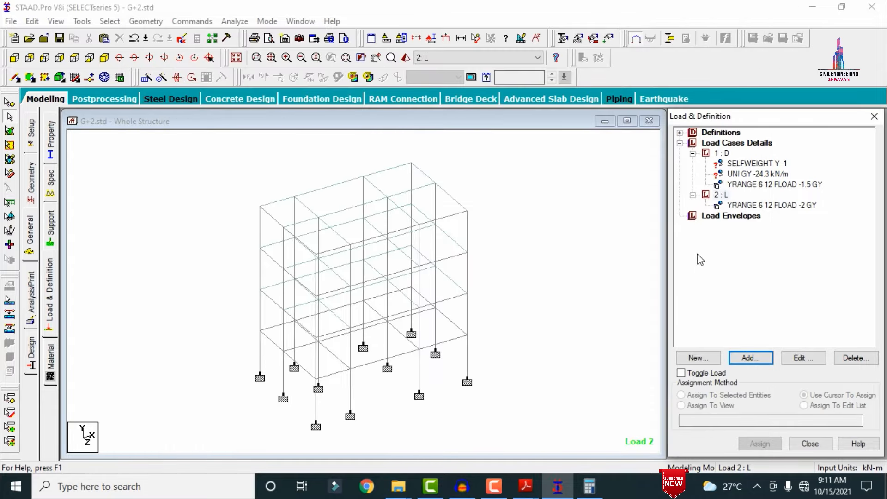
Assign the selfweight load of the dead load case to the whole structure in view.
left_click(744, 167)
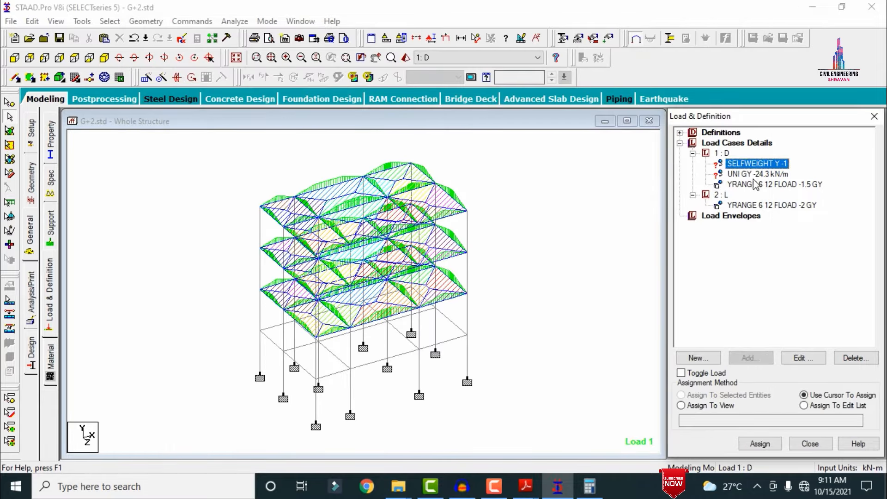
left_click(727, 406)
left_click(761, 444)
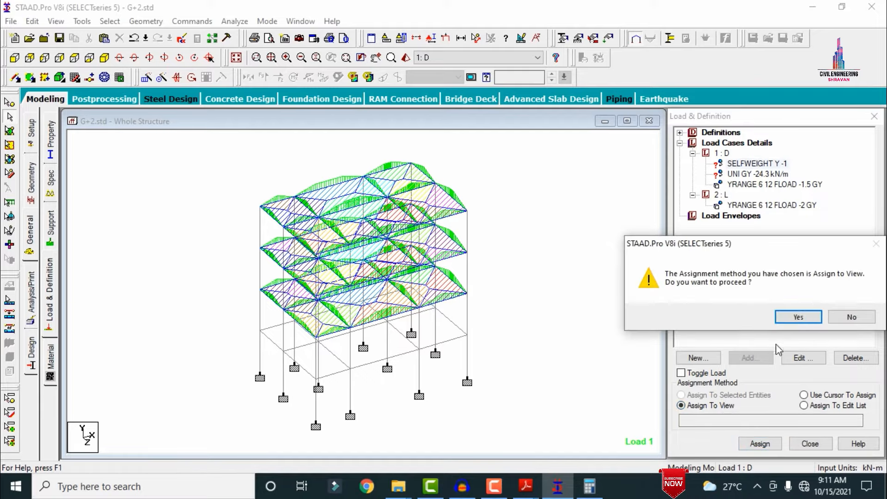
left_click(798, 316)
Assign the uniform -24.3 kN/m GY load to all beams parallel to X and Z.
left_click(746, 175)
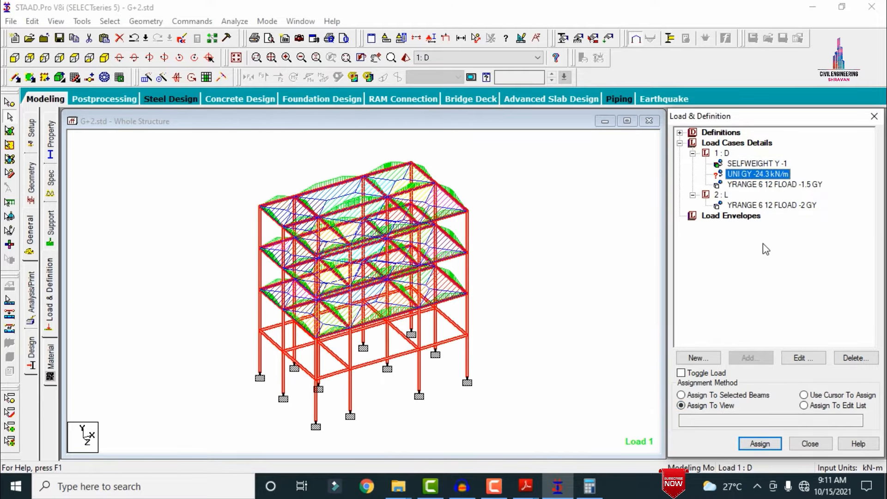
left_click(596, 213)
left_click(110, 21)
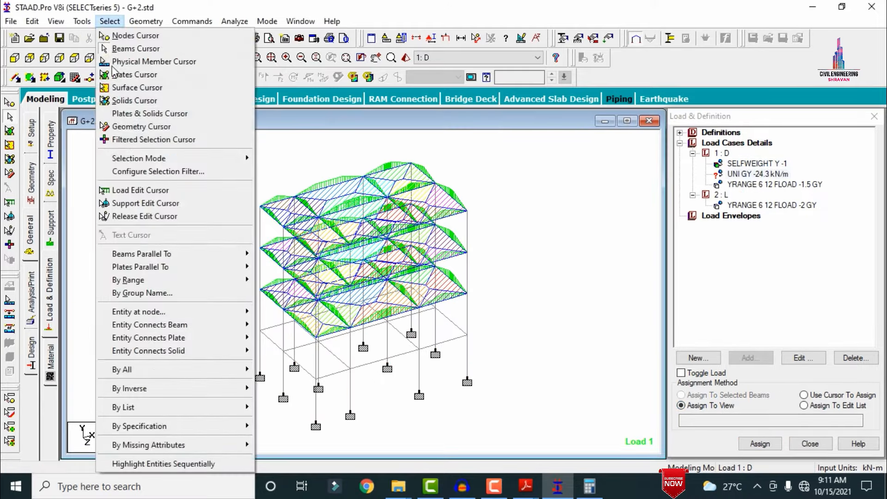
mouse_move(162, 254)
left_click(286, 252)
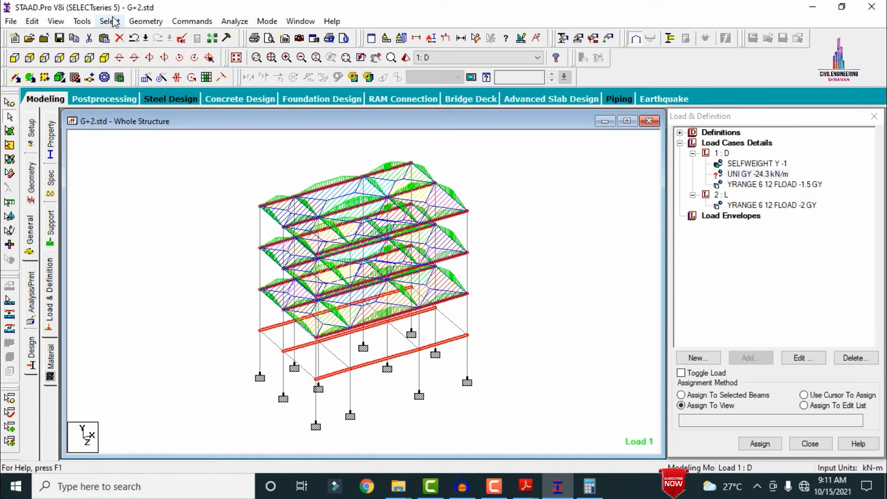
left_click(106, 22)
mouse_move(157, 254)
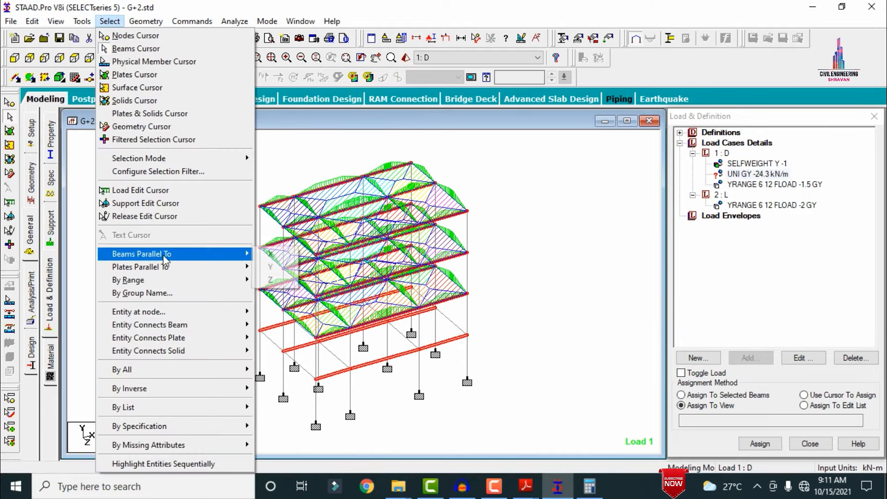
left_click(273, 283)
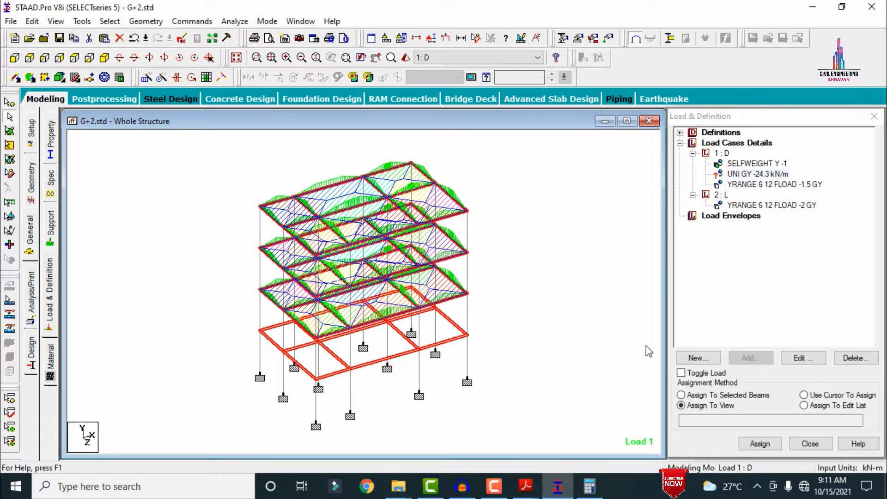
left_click(719, 396)
left_click(766, 441)
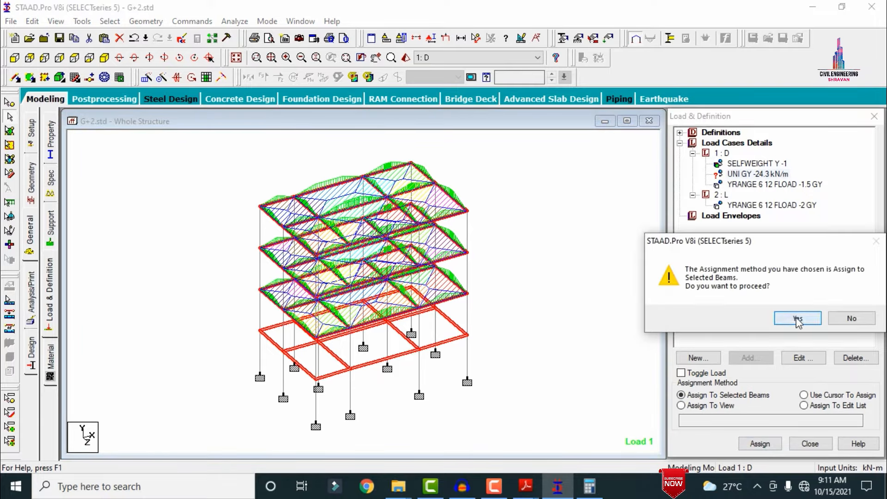
left_click(800, 319)
left_click(638, 238)
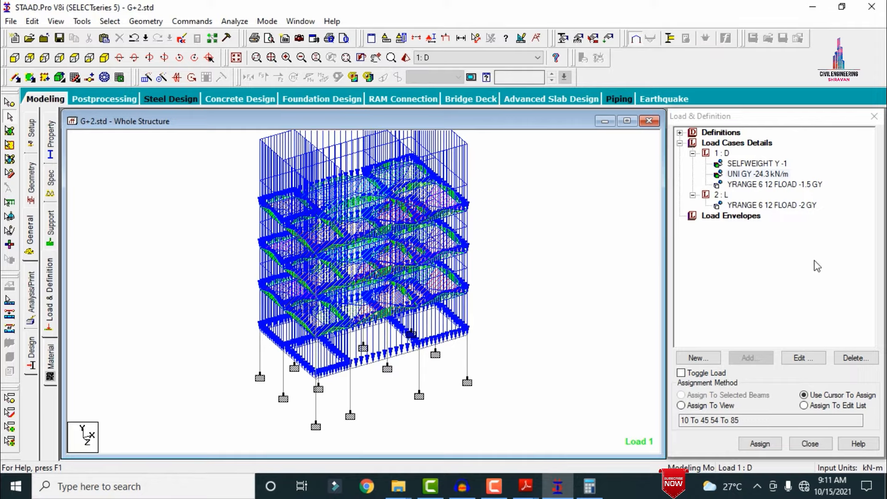
Generate automatic load combinations for the Indian Code, category Genral_Structures, and add them all to the load cases.
left_click(750, 144)
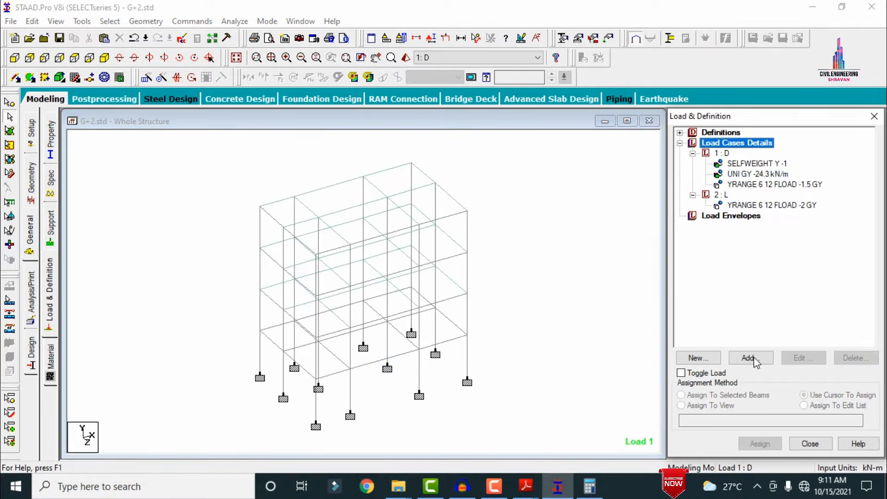
left_click(749, 358)
left_click(208, 139)
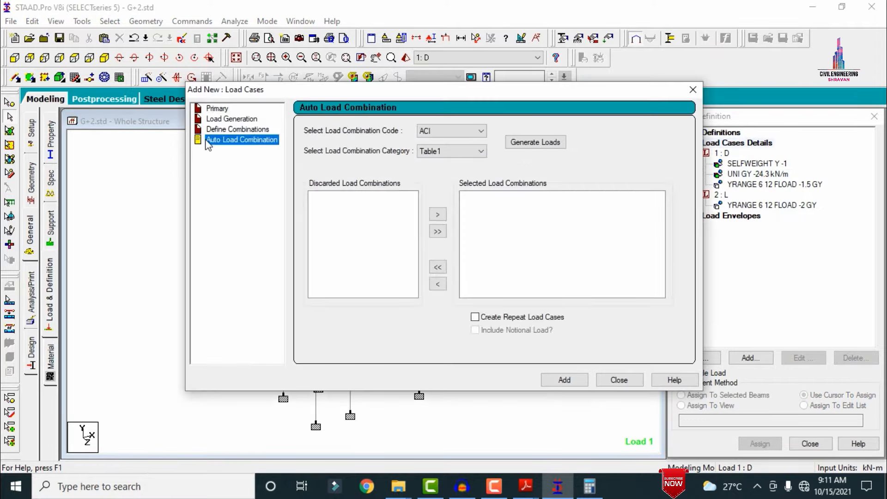
left_click(422, 133)
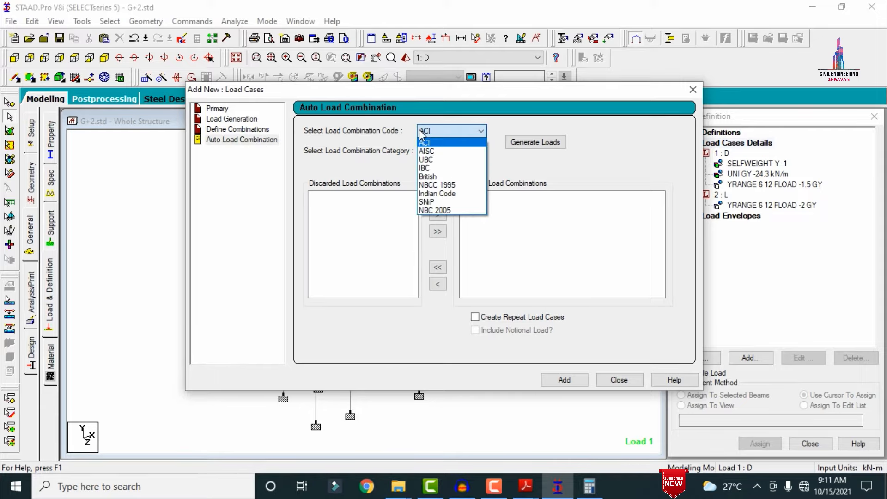
left_click(469, 194)
left_click(534, 147)
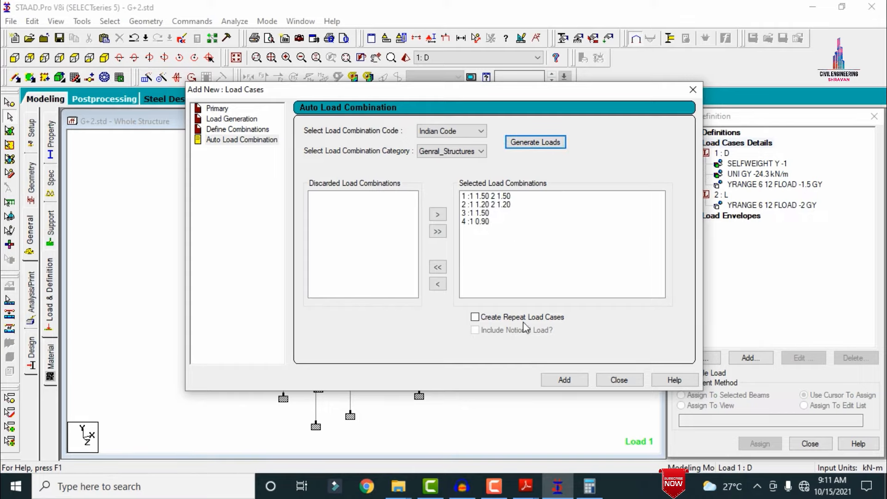
left_click(564, 381)
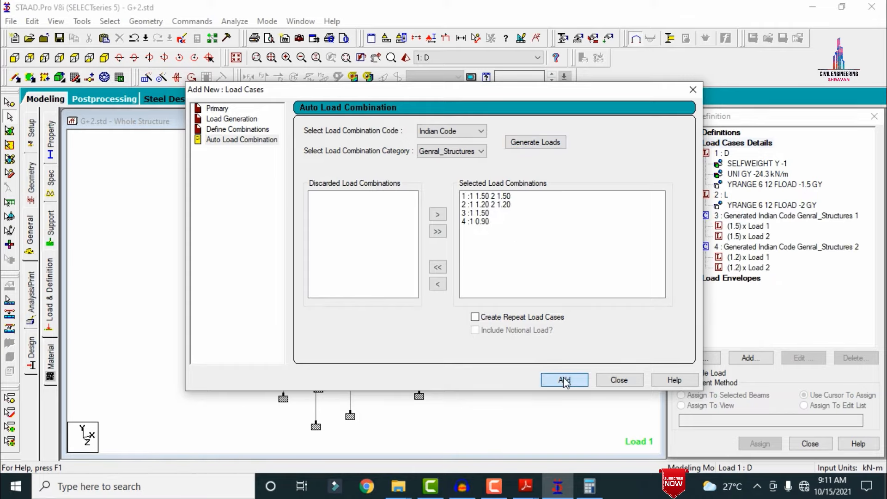
left_click(605, 380)
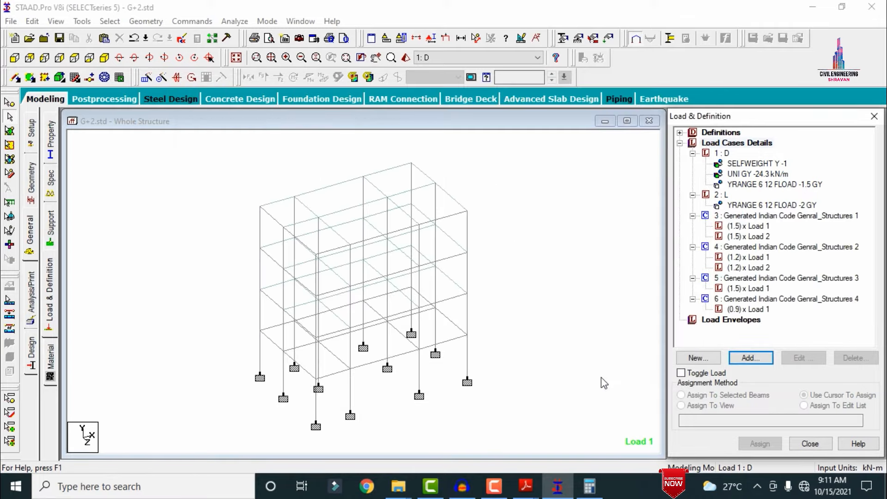
Add a Perform Analysis command with the No Print option and run the analysis.
left_click(29, 292)
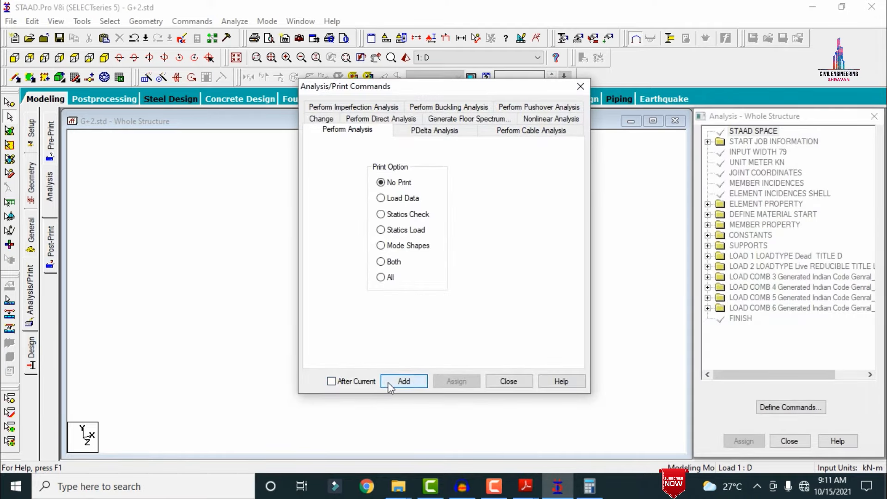
left_click(399, 381)
left_click(508, 381)
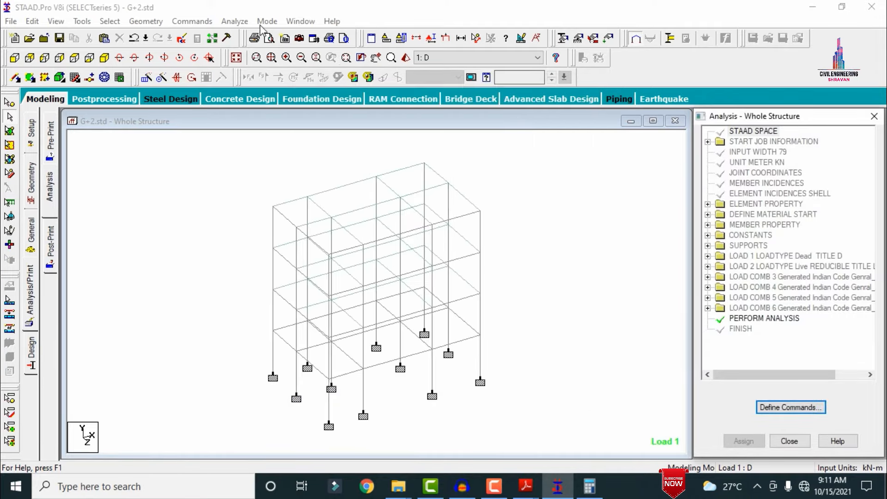
left_click(238, 22)
left_click(253, 36)
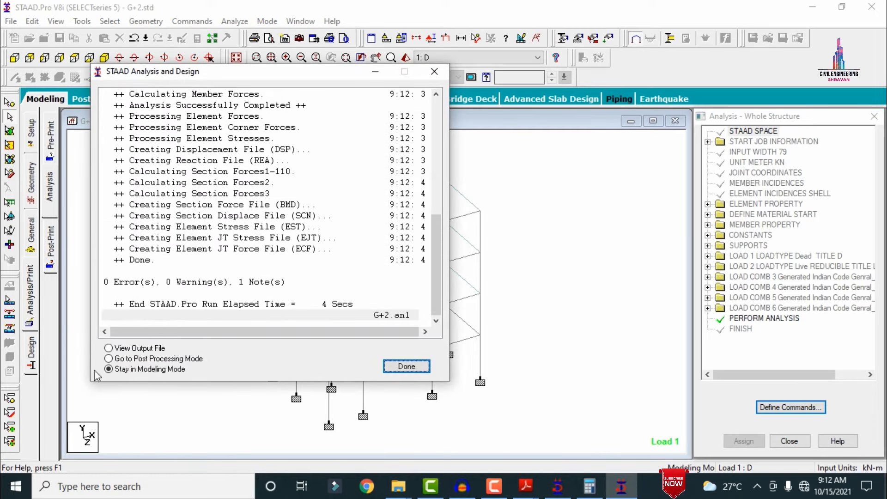
Go to post-processing mode after the analysis and apply the results setup with all load cases selected.
left_click(132, 359)
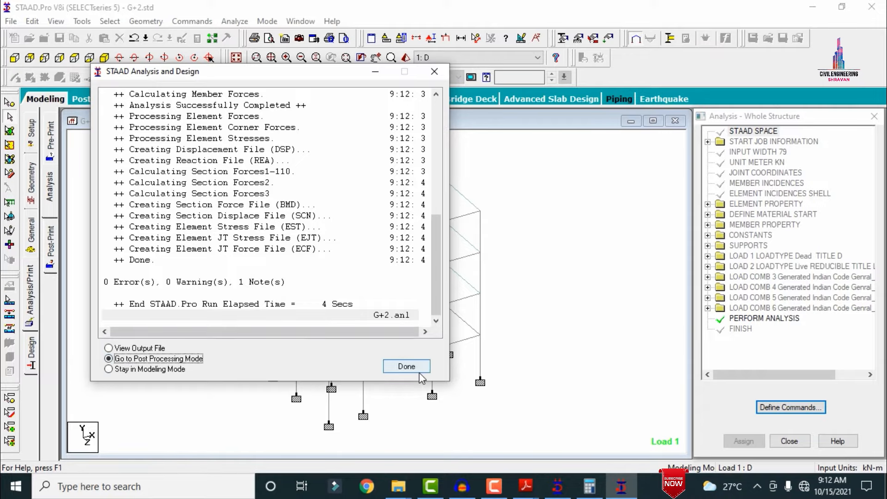
left_click(406, 365)
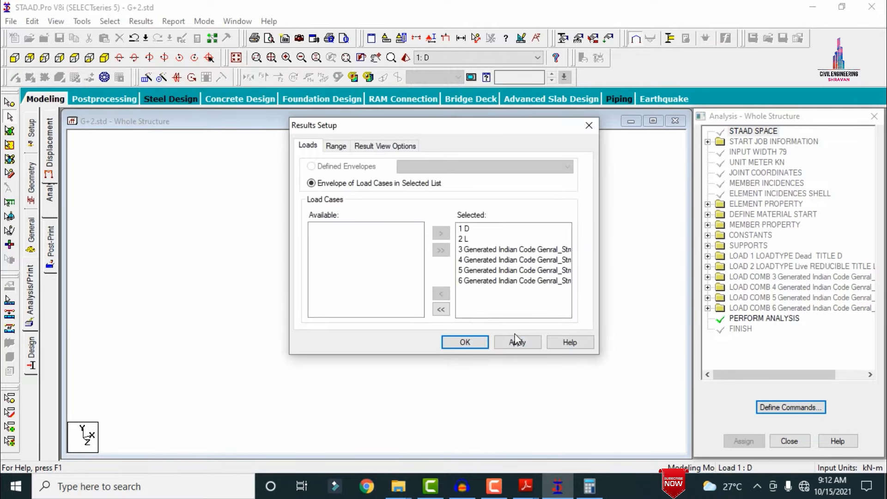
left_click(517, 342)
left_click(462, 342)
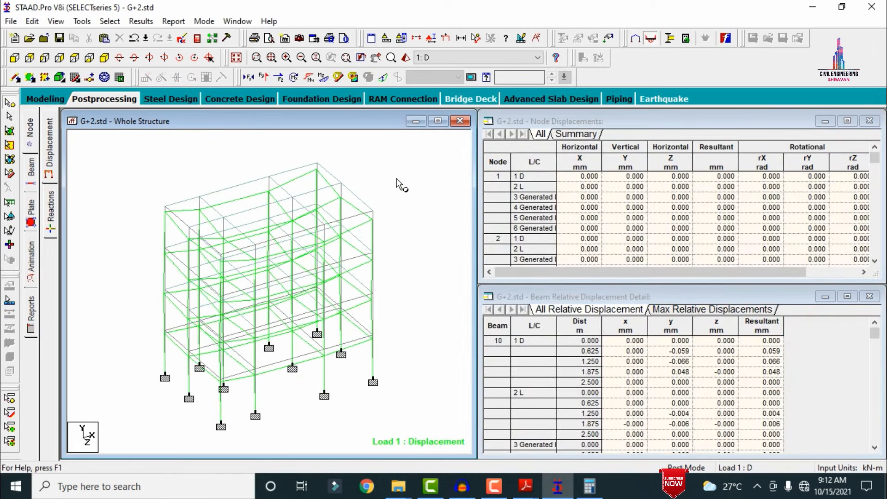
Examine the structure's displacement and deflected shape under load combination 4, then hide the deflected shape.
left_click(453, 56)
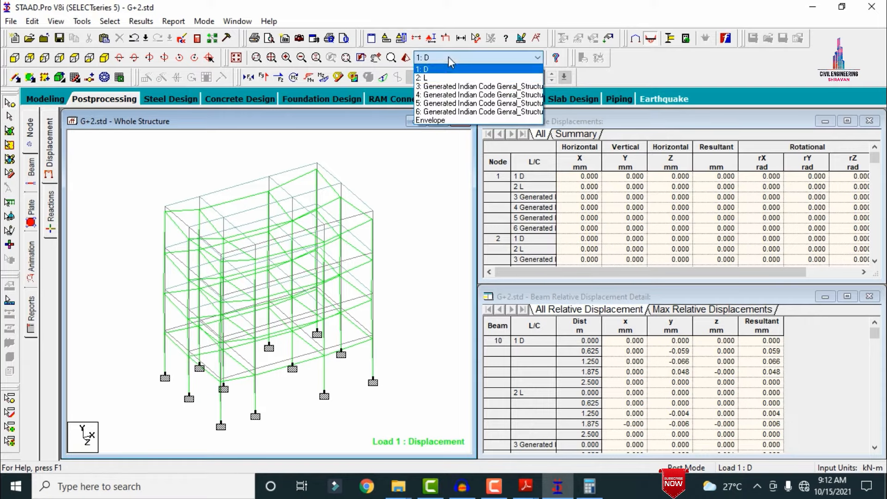
left_click(463, 96)
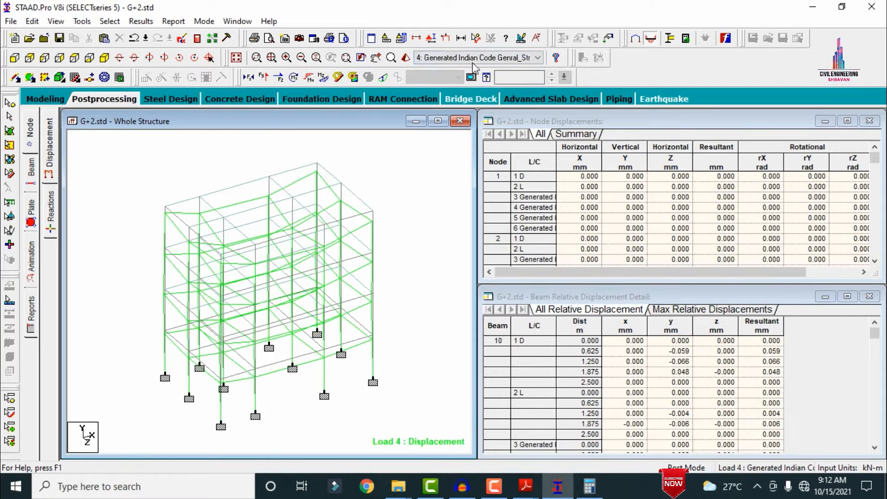
left_click(386, 82)
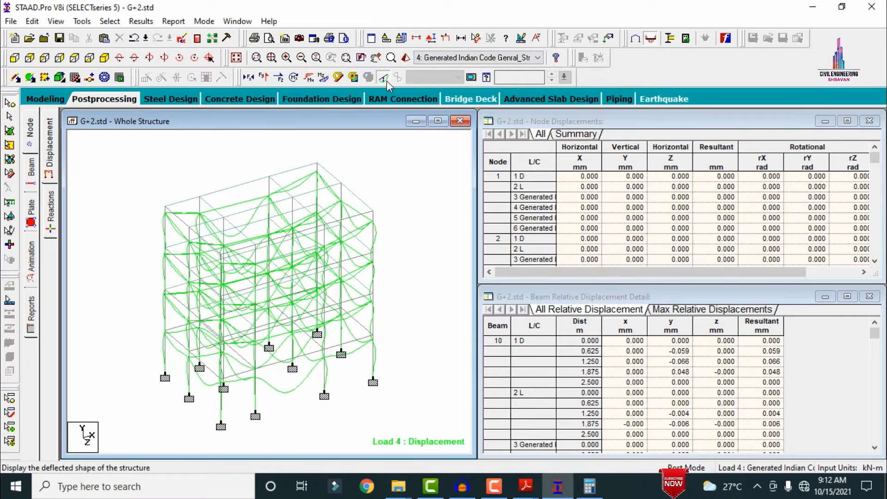
left_click(387, 82)
Examine the Shear Y and Bending Z diagrams for load combination 4, switching each off after viewing.
left_click(263, 78)
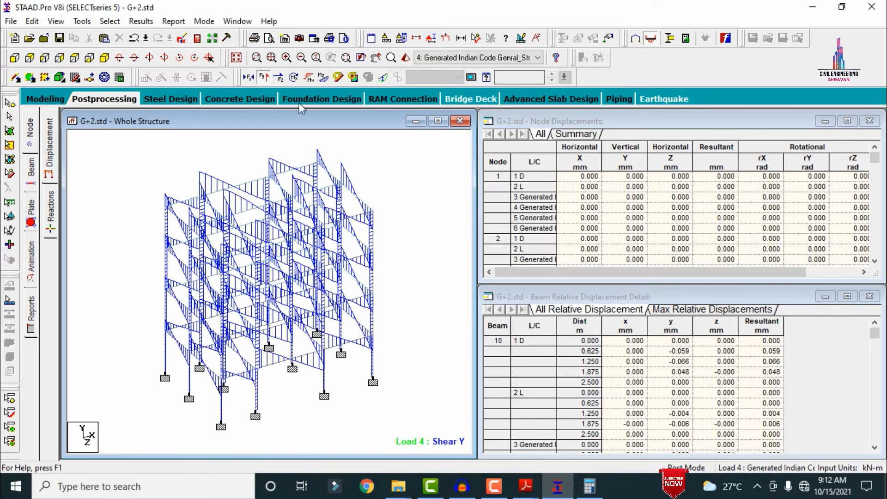
left_click(264, 77)
left_click(324, 82)
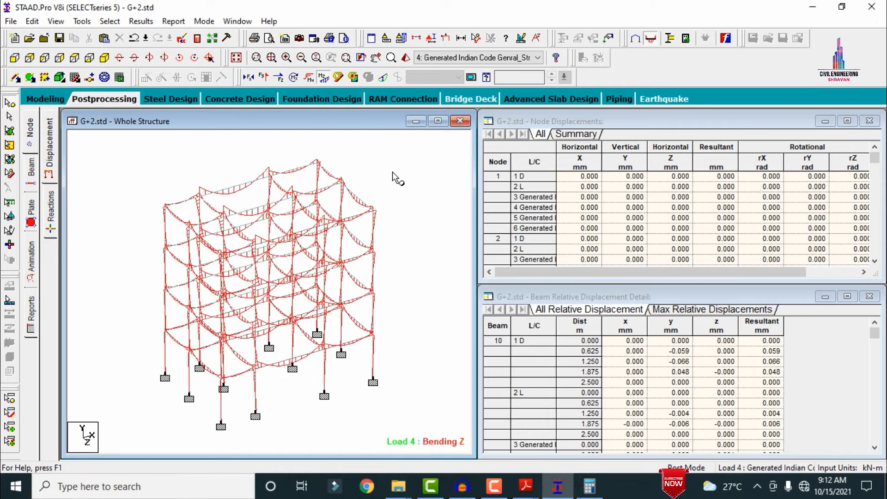
left_click(325, 81)
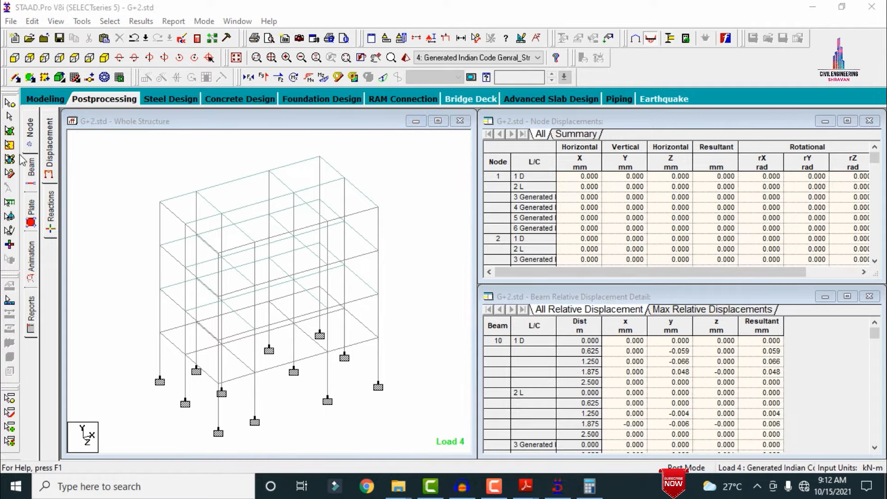
Display the Max Absolute plate stress contour for load combination 4, then for load case 1: D.
left_click(36, 222)
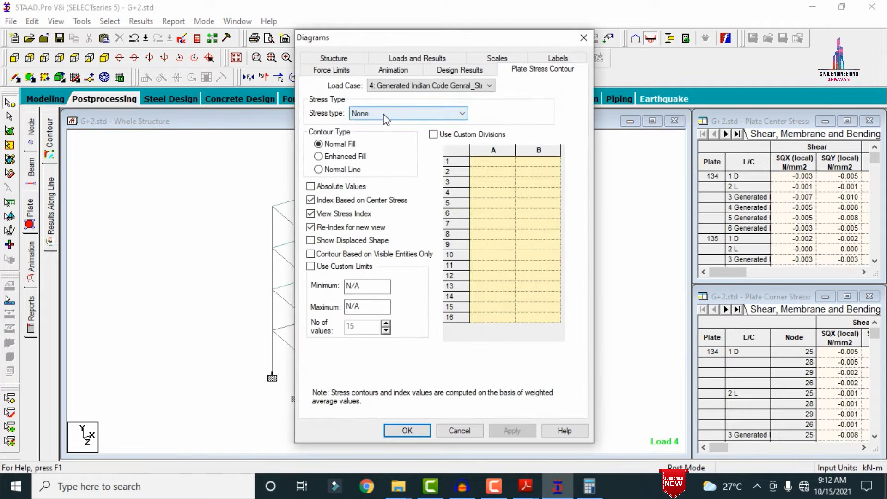
left_click(388, 114)
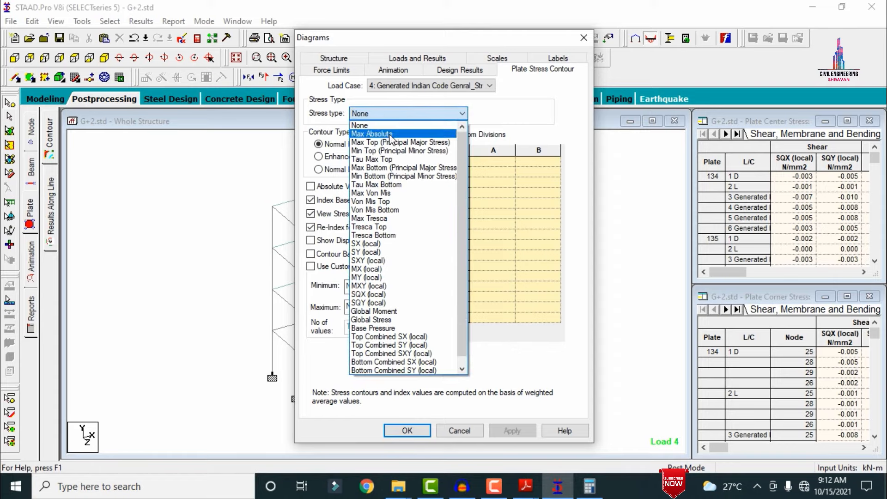
left_click(391, 134)
left_click(512, 430)
left_click(407, 431)
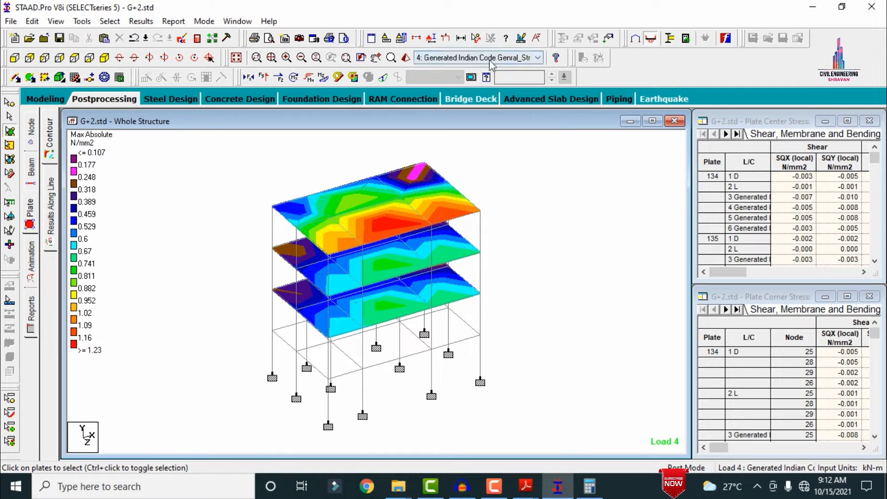
left_click(537, 58)
left_click(463, 74)
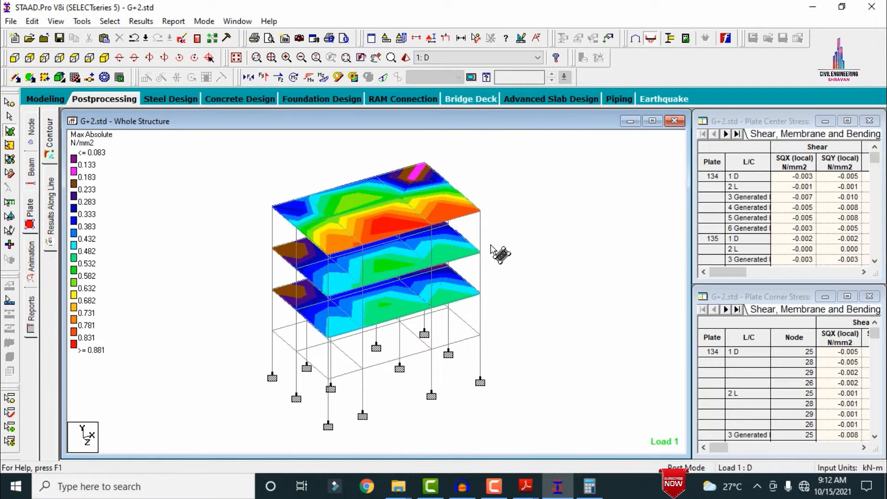
Return to modeling mode, start concrete design for the structure and set the design code to IS456.
left_click(54, 105)
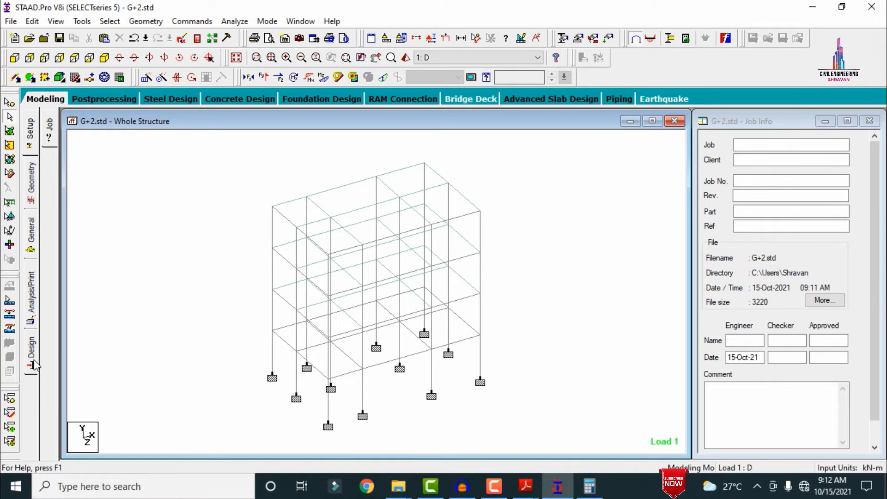
left_click(32, 350)
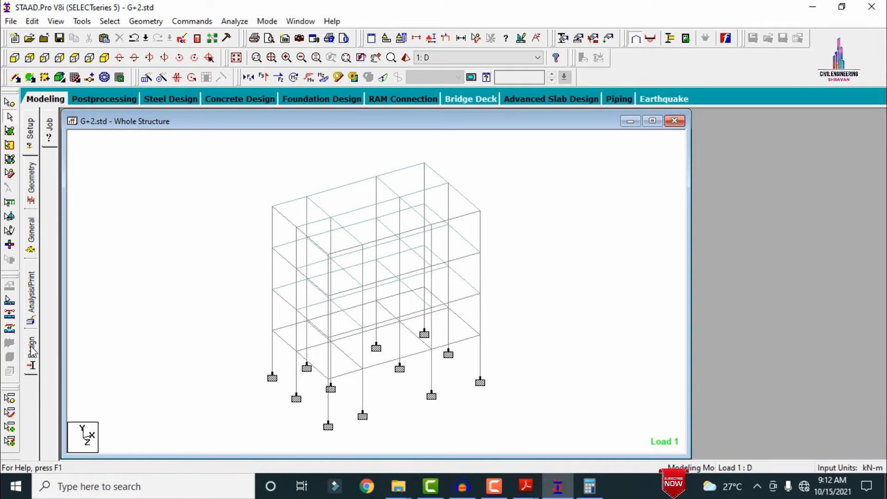
left_click(51, 179)
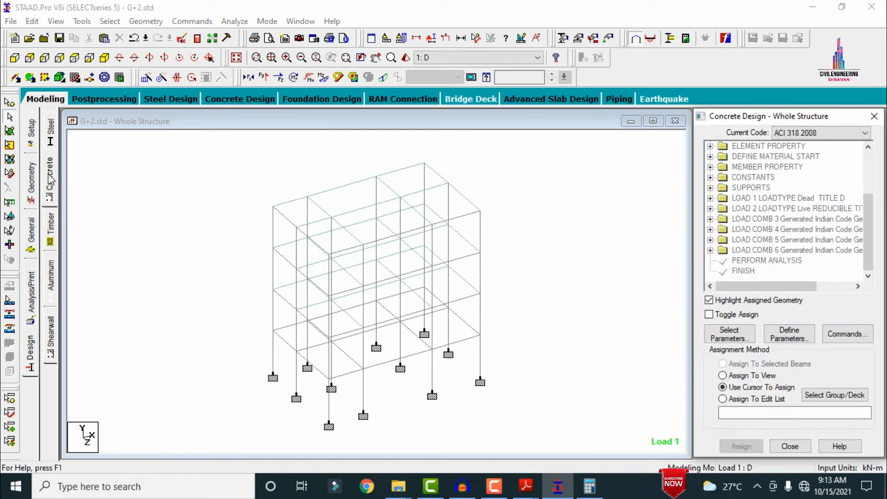
left_click(798, 135)
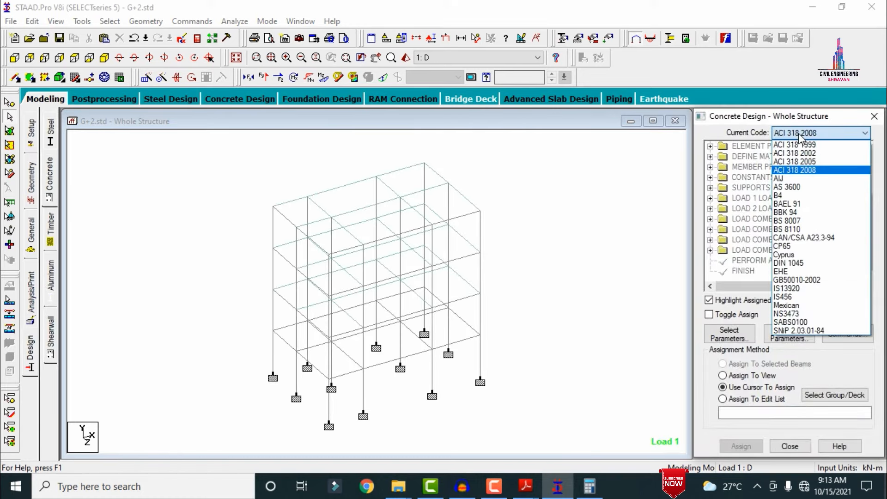
key("i")
key("Down")
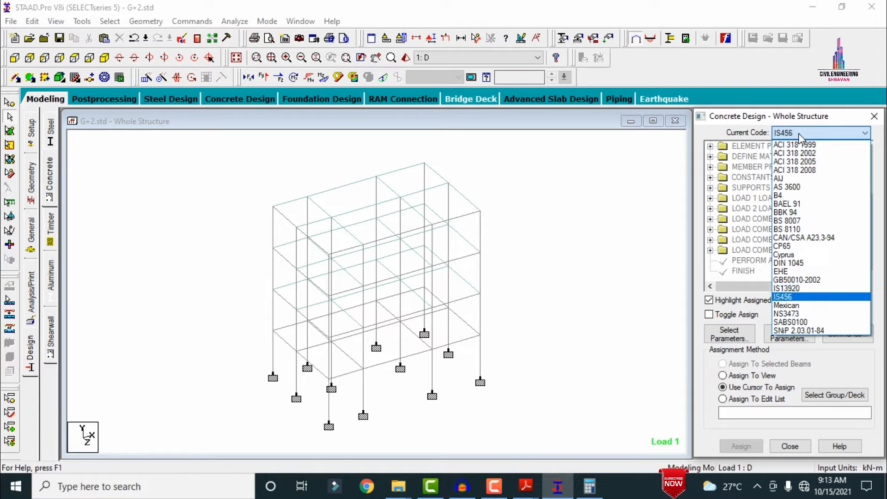
key("Return")
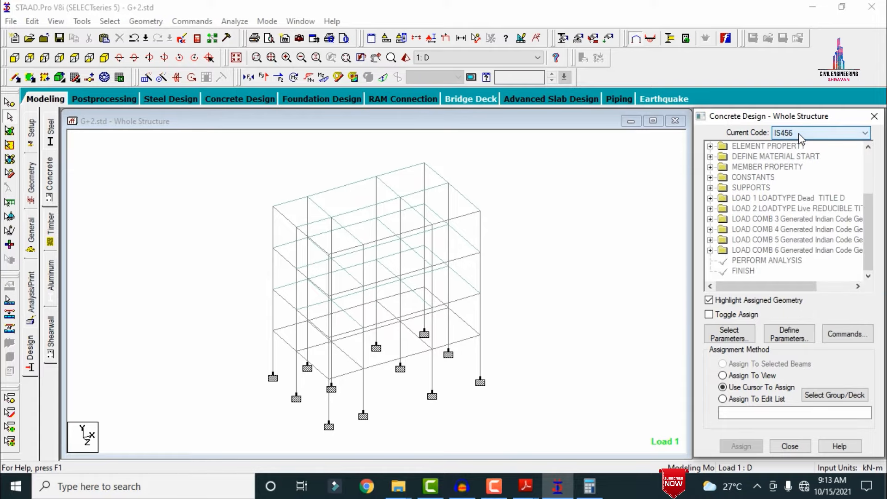
Limit the selected concrete design parameters to Fc, Fymain, Fysec, Maxmain and Maxsec.
left_click(737, 341)
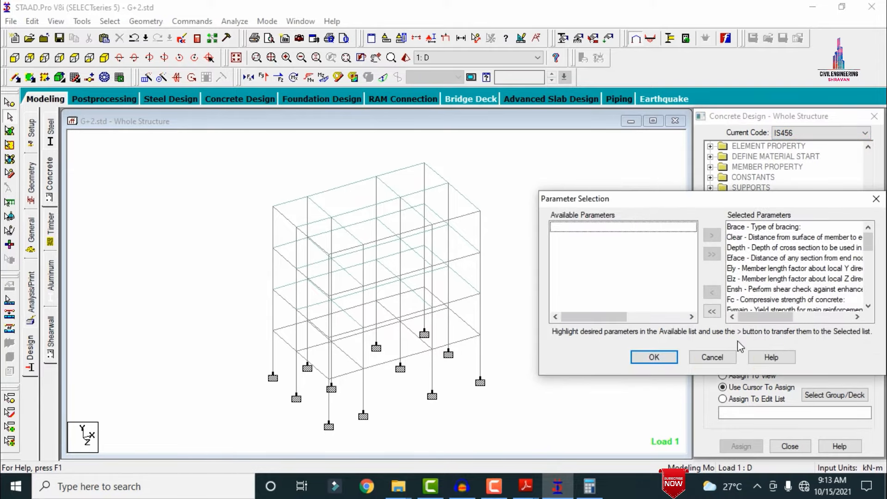
left_click(713, 313)
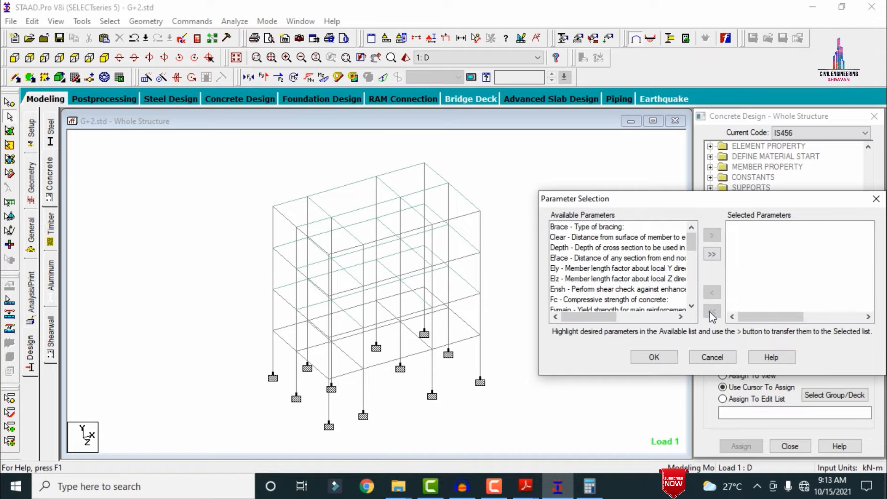
double_click(603, 302)
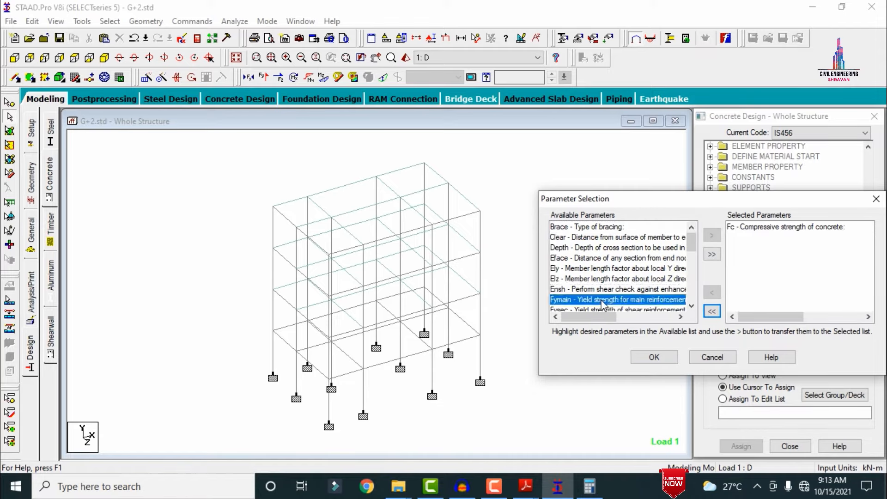
double_click(602, 301)
double_click(602, 301)
double_click(602, 305)
double_click(603, 304)
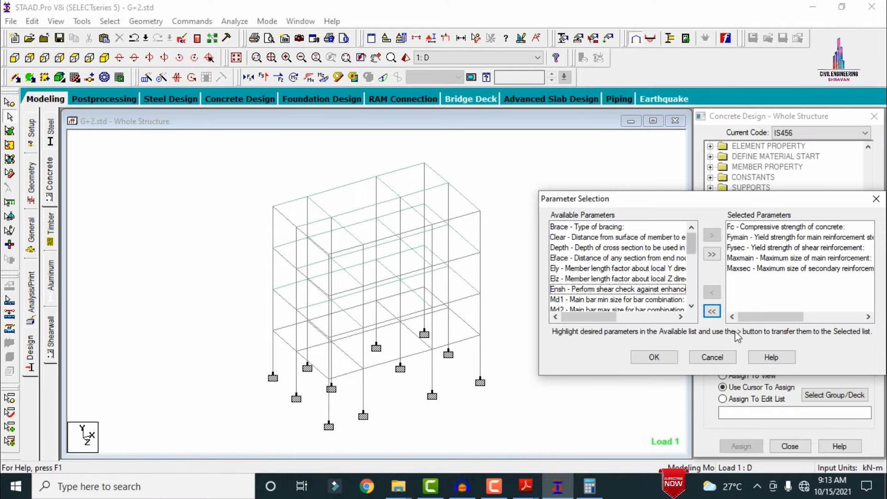
left_click(654, 358)
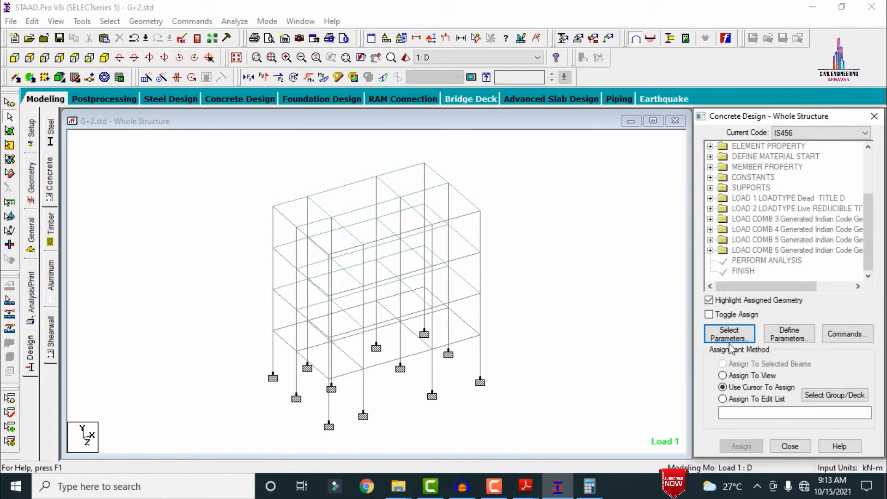
Define the FC design parameter with a concrete compressive strength of 25000 kN/m2.
left_click(788, 335)
double_click(484, 190)
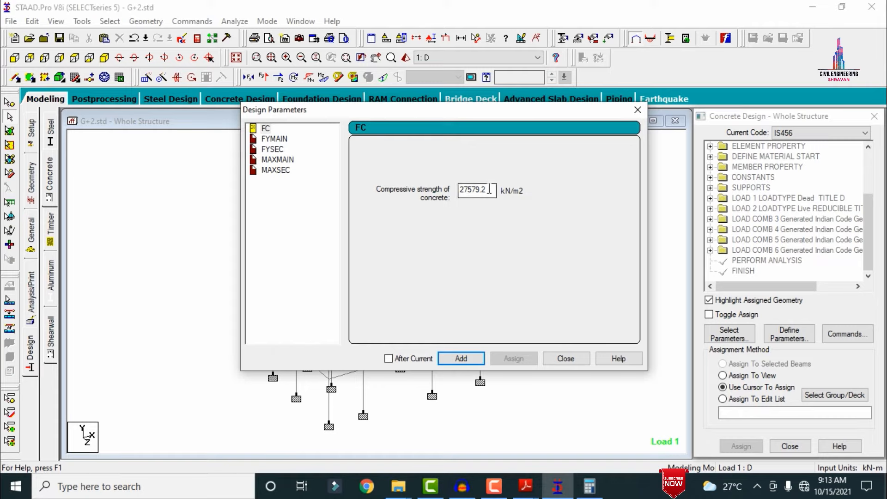
type("25000")
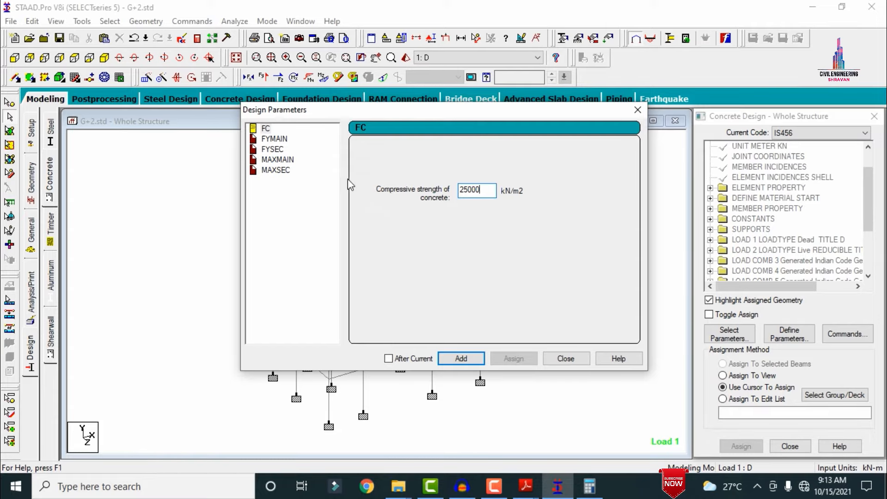
Define the FYMAIN and FYSEC parameters, each with a reinforcement yield strength of 415000 kN/m2.
left_click(274, 139)
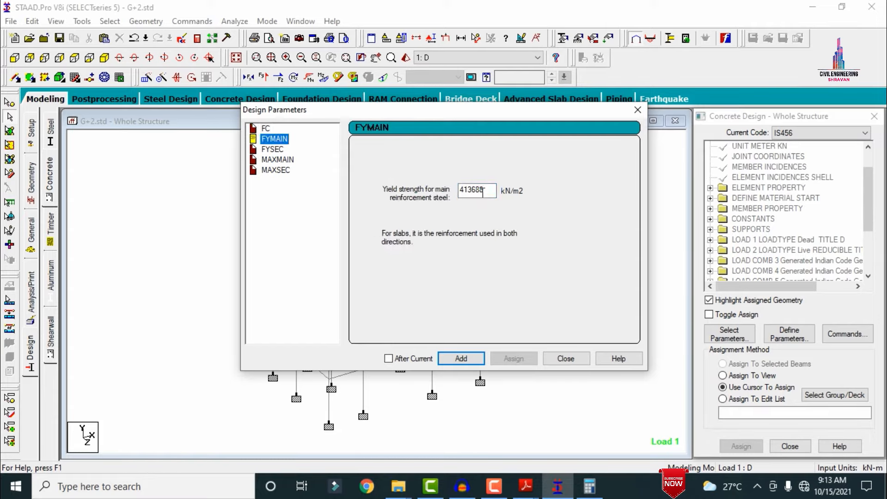
type("4")
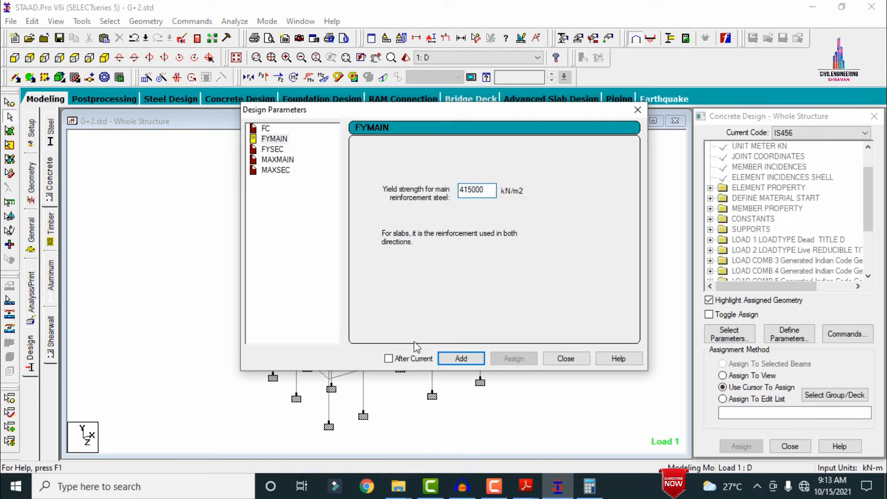
type("15000")
left_click(460, 359)
left_click(278, 150)
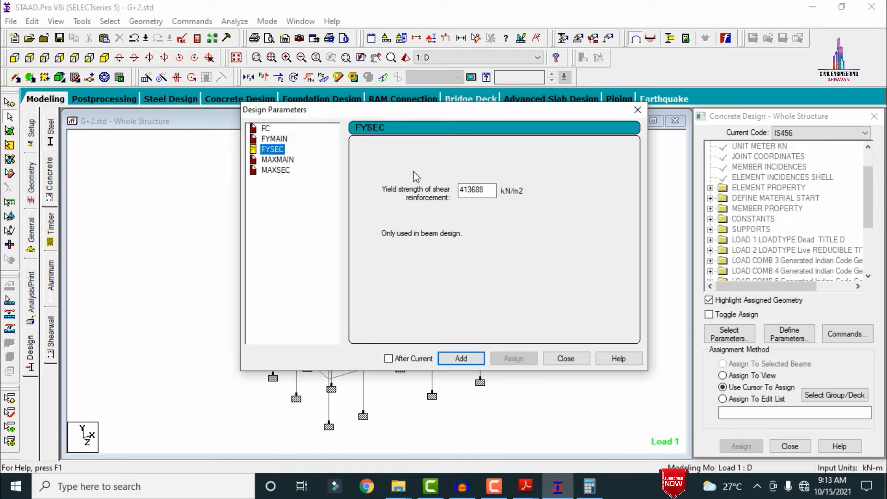
left_click_drag(490, 192, 313, 169)
type("415000")
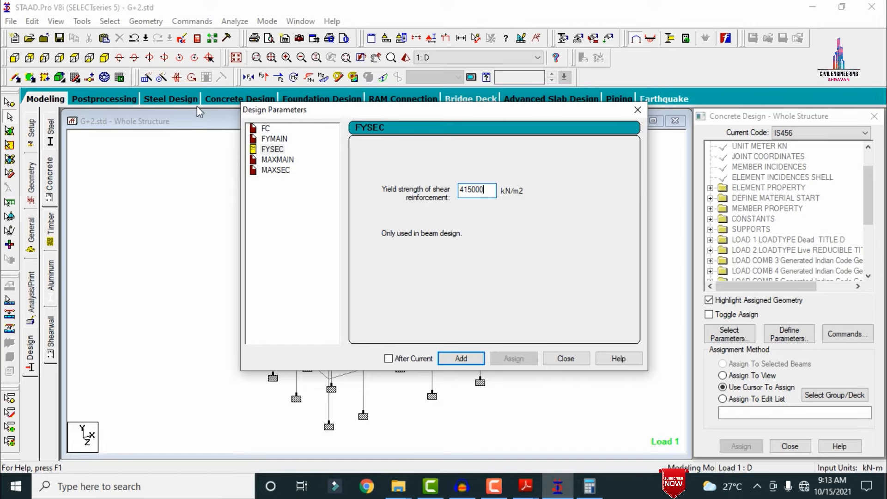
Define the maximum reinforcement sizes as 16 mm for MAXMAIN and 12 mm for MAXSEC, then close the parameter definitions.
left_click(280, 159)
left_click(370, 205)
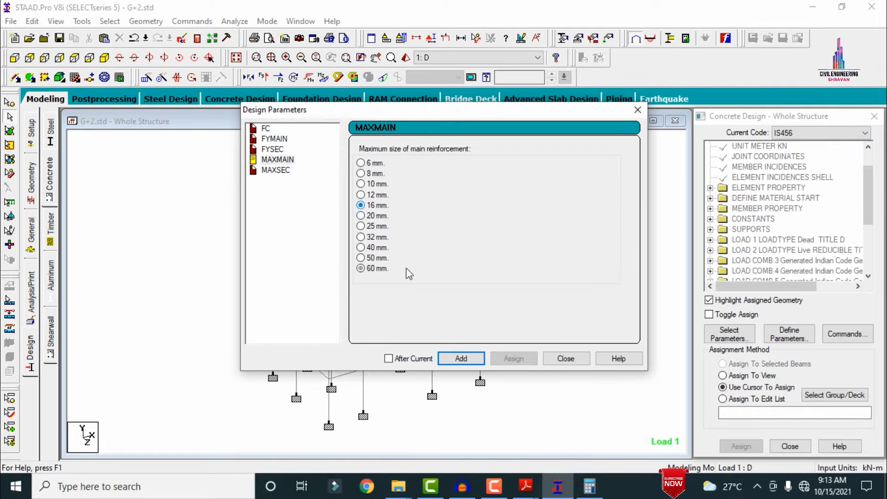
left_click(460, 358)
left_click(276, 170)
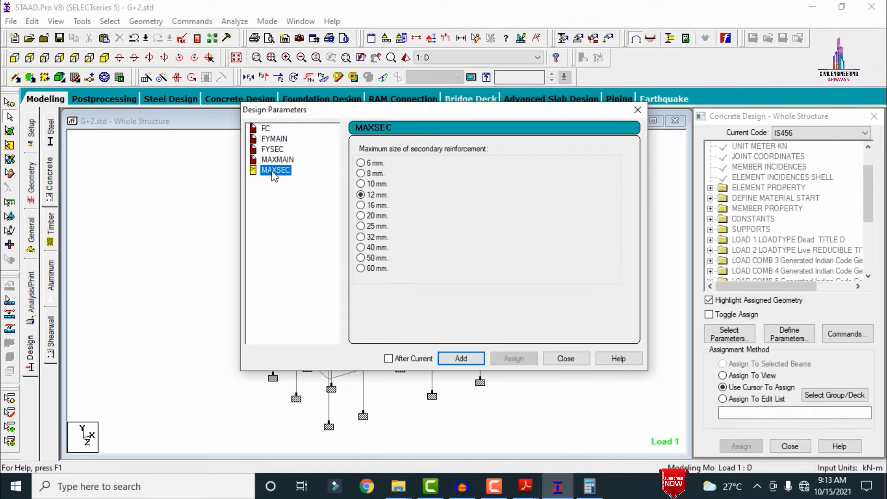
left_click(472, 355)
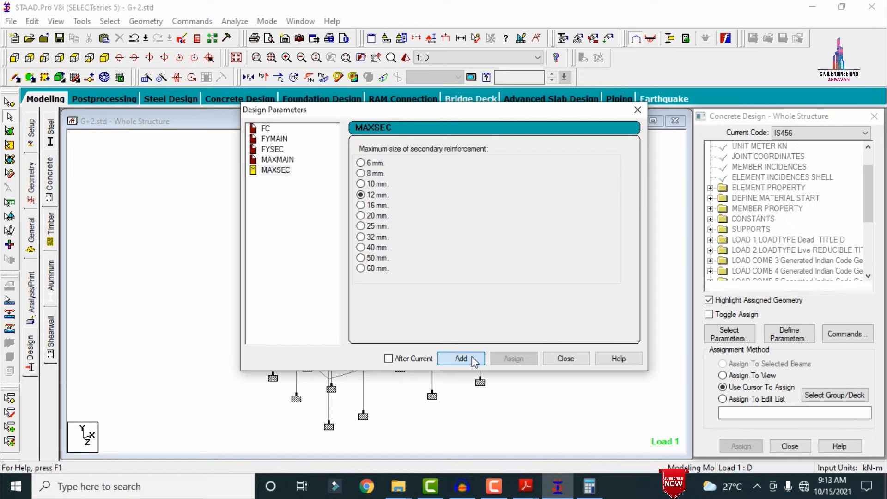
left_click(562, 358)
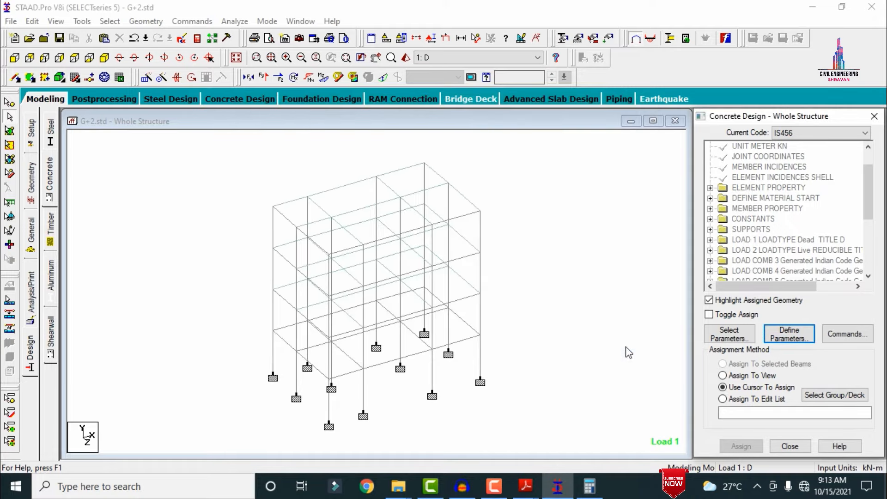
Add the DESIGN BEAM and DESIGN COLUMN commands to the concrete design.
left_click(836, 337)
left_click(564, 189)
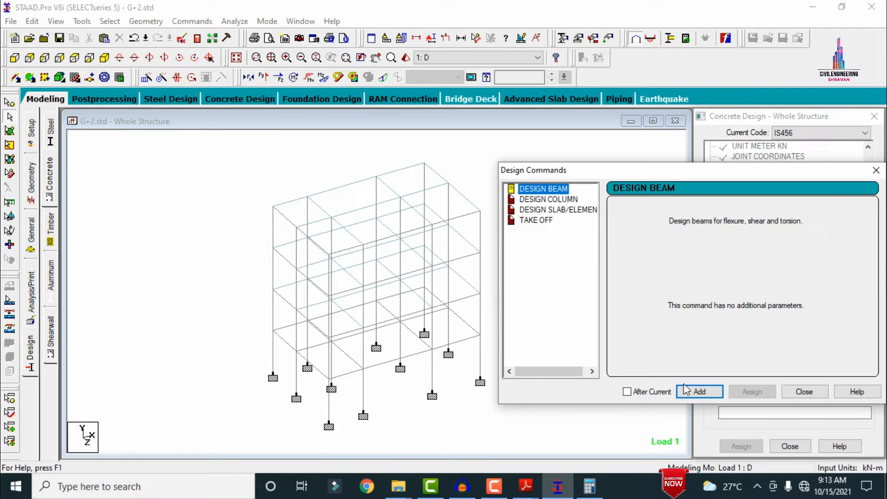
left_click(687, 391)
left_click(548, 199)
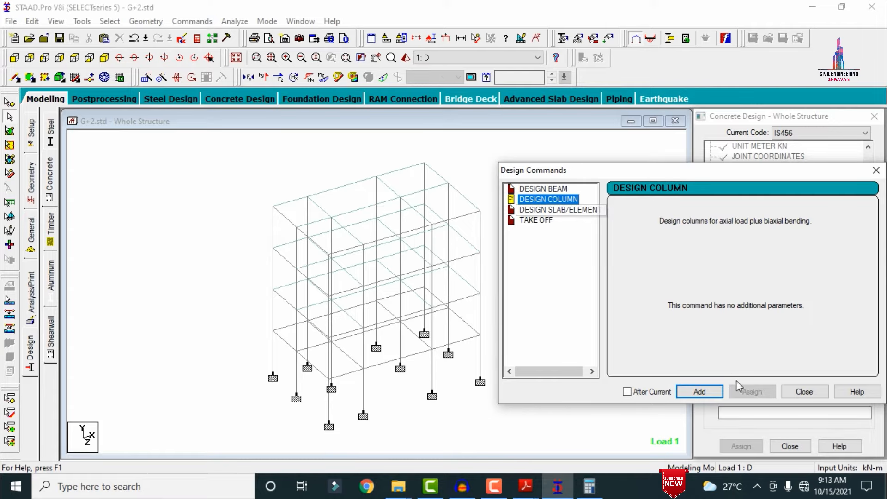
left_click(699, 392)
Add the DESIGN SLAB/ELEMENT and TAKE OFF commands, then finish adding design commands.
left_click(578, 211)
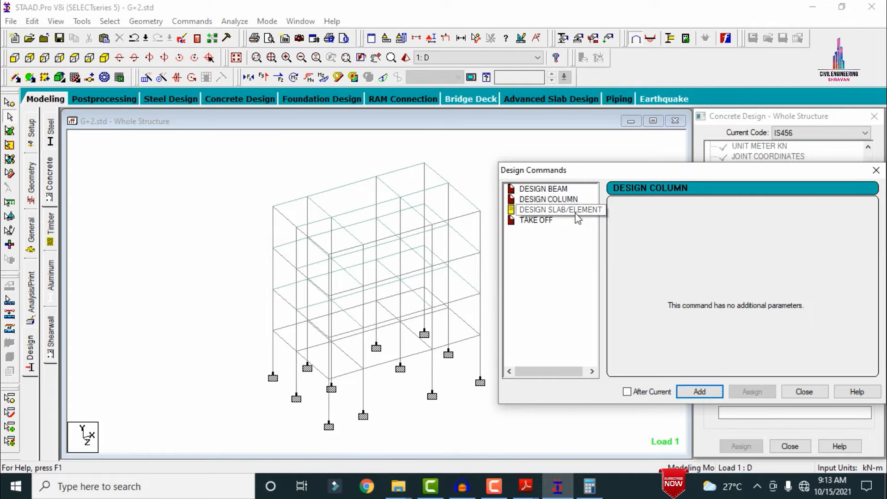
left_click(700, 391)
left_click(537, 221)
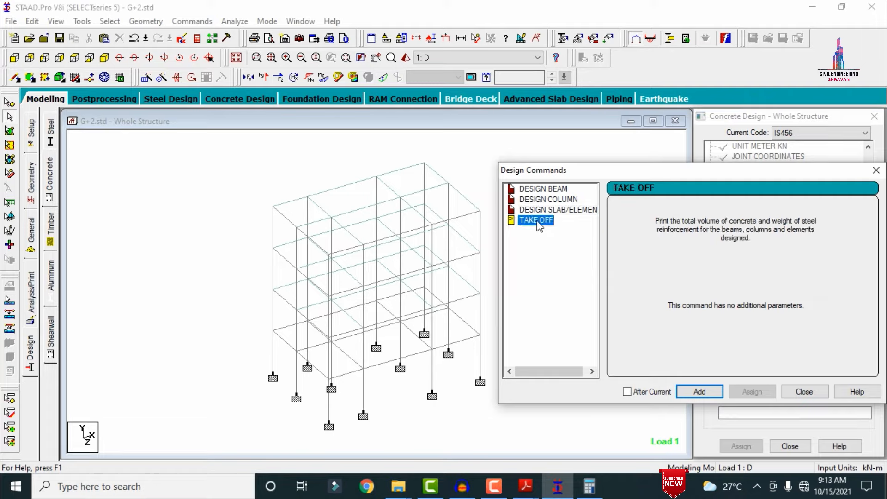
left_click(700, 391)
left_click(804, 392)
Assign the FC 25000 and FYMAIN 415000 parameters to the whole structure using Assign To View.
left_click_drag(873, 182, 879, 261)
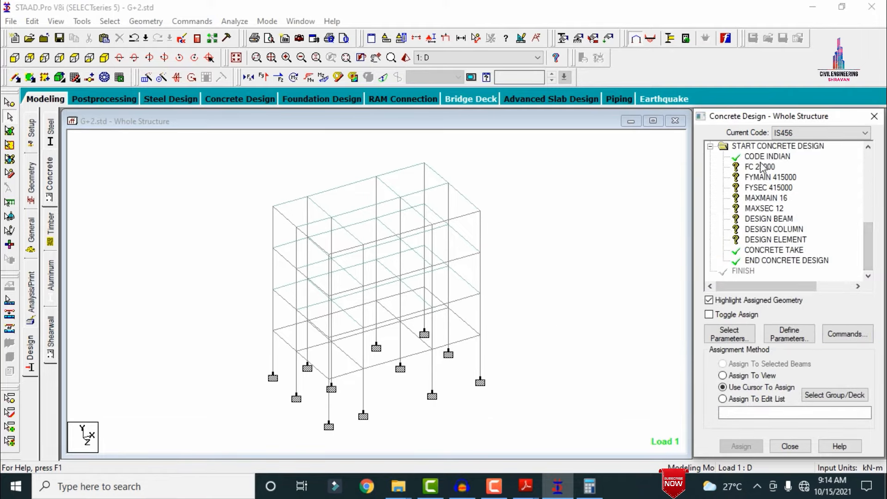
left_click(758, 168)
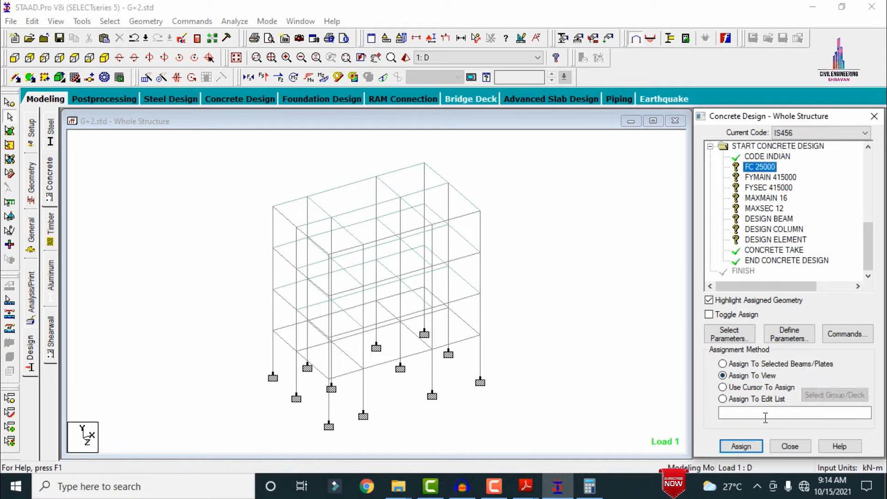
left_click(739, 447)
left_click(793, 316)
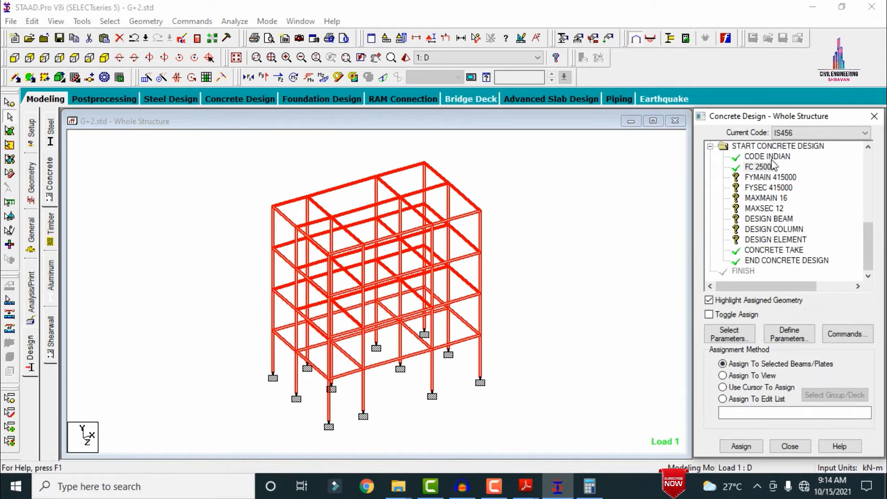
left_click(770, 178)
left_click(724, 376)
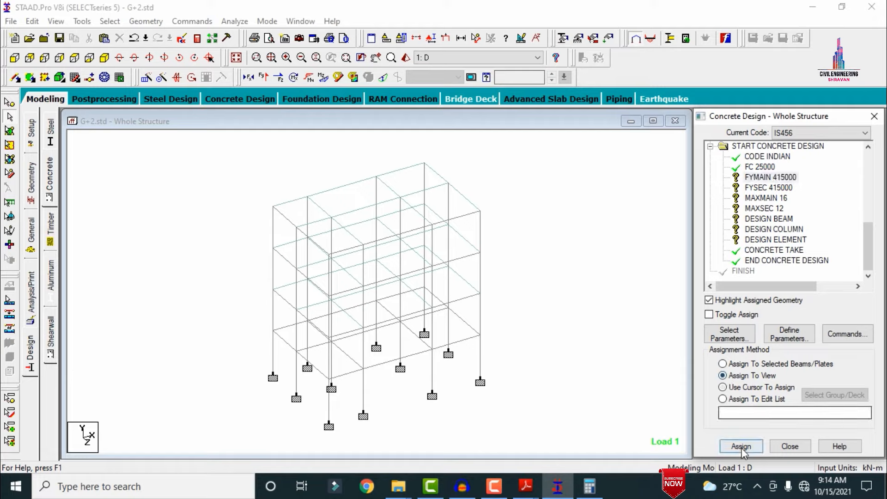
left_click(741, 446)
left_click(793, 316)
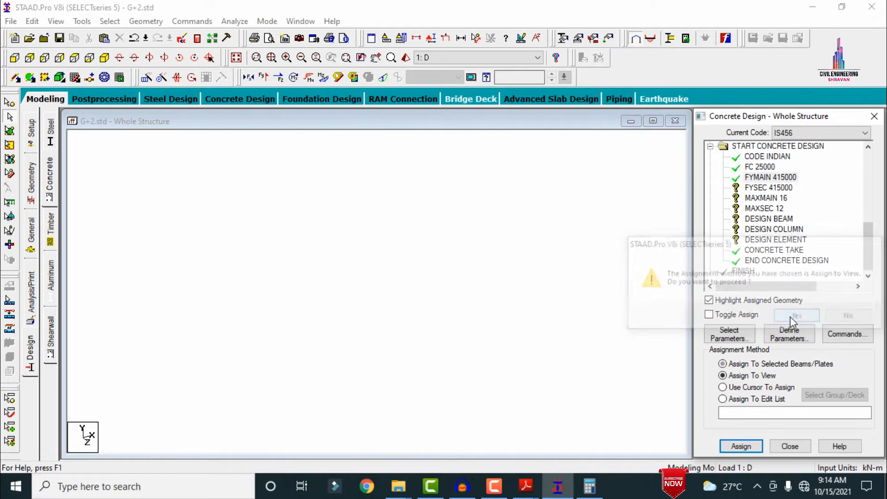
Assign the FYSEC 415000 and MAXMAIN 16 parameters to the whole structure using Assign To View.
left_click(768, 188)
left_click(723, 375)
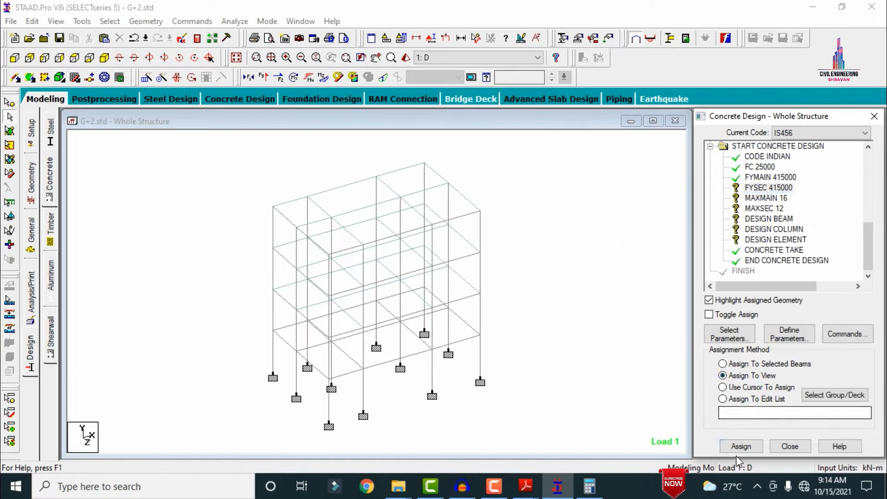
left_click(741, 446)
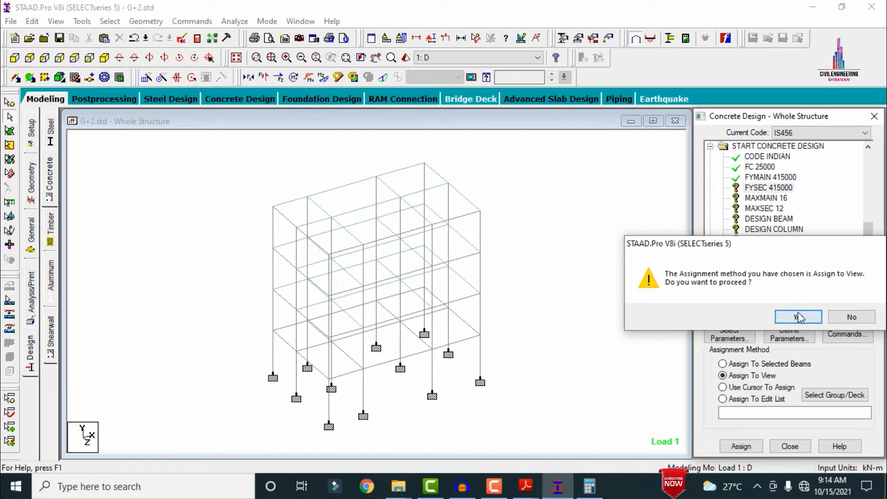
left_click(802, 317)
left_click(768, 198)
left_click(723, 375)
left_click(741, 446)
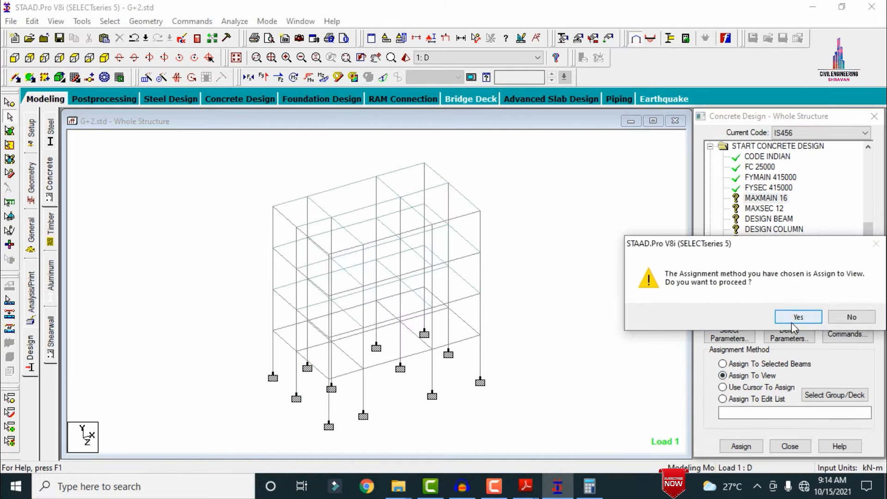
left_click(792, 322)
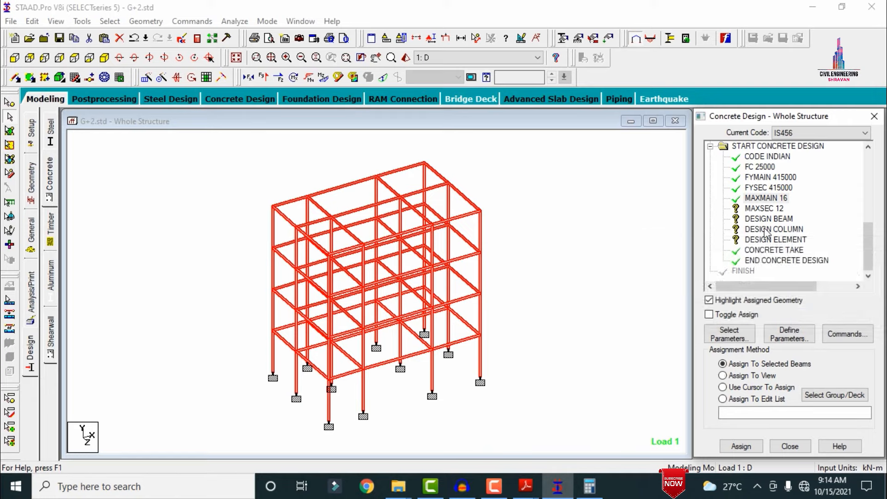
Assign the MAXSEC 12 parameter to the whole structure using Assign To View.
left_click(737, 377)
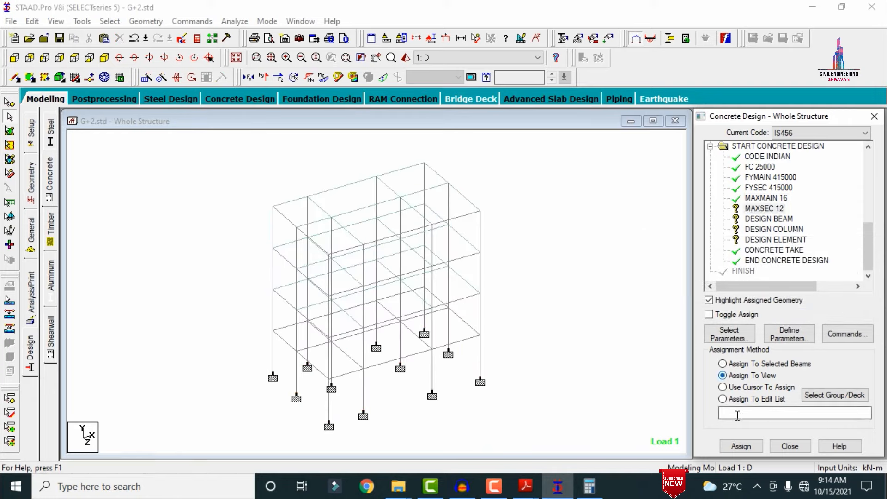
left_click(741, 447)
left_click(799, 318)
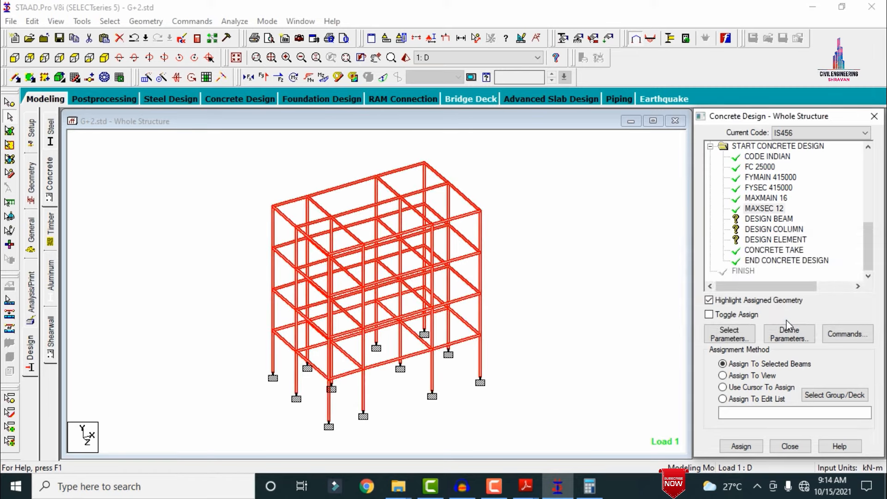
Assign the DESIGN BEAM command to all members parallel to X and Z using Assign To Selected Beams.
left_click(762, 218)
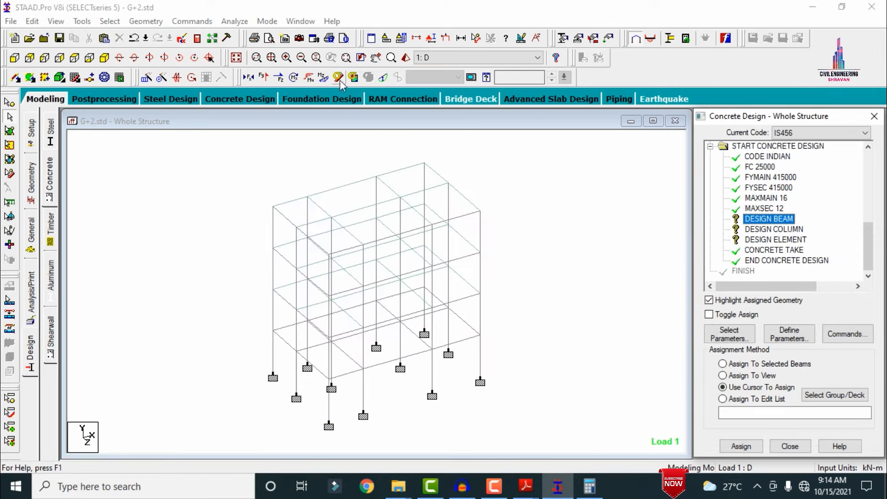
left_click(110, 21)
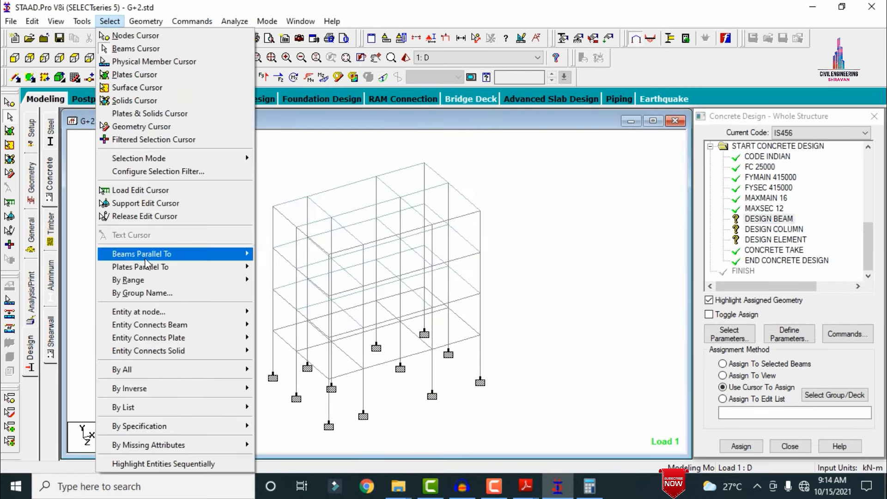
mouse_move(236, 254)
left_click(271, 257)
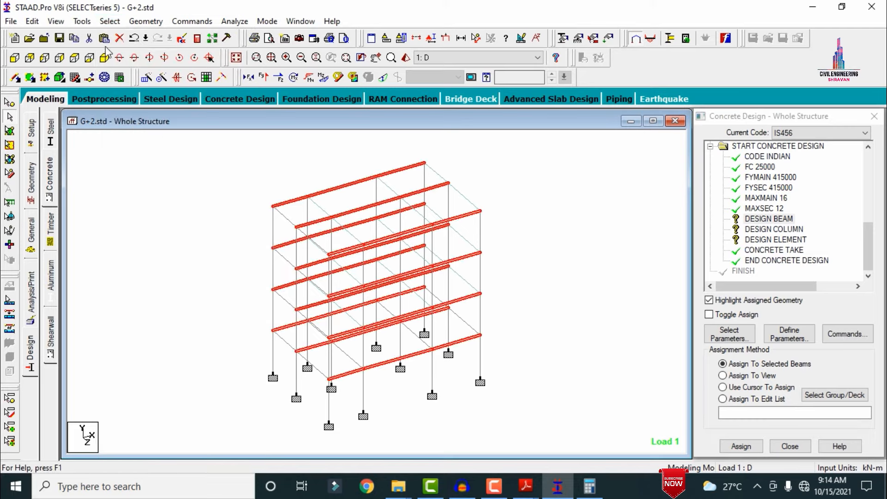
left_click(109, 21)
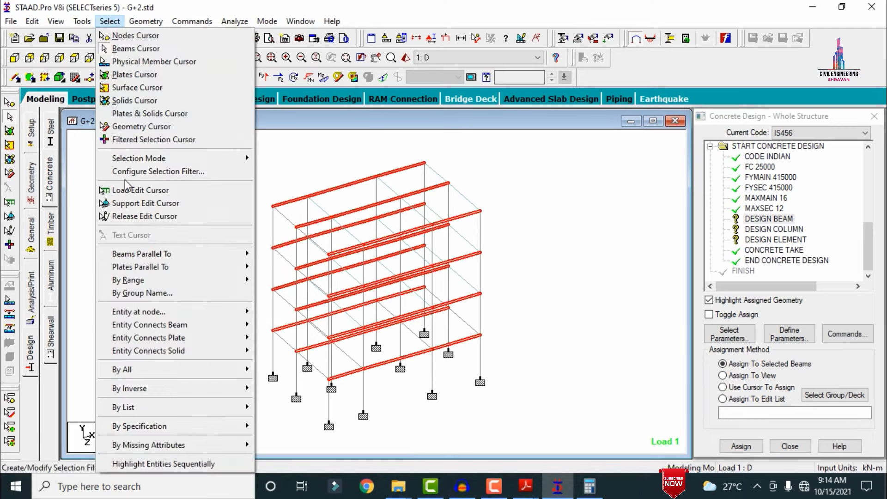
mouse_move(228, 257)
left_click(271, 280)
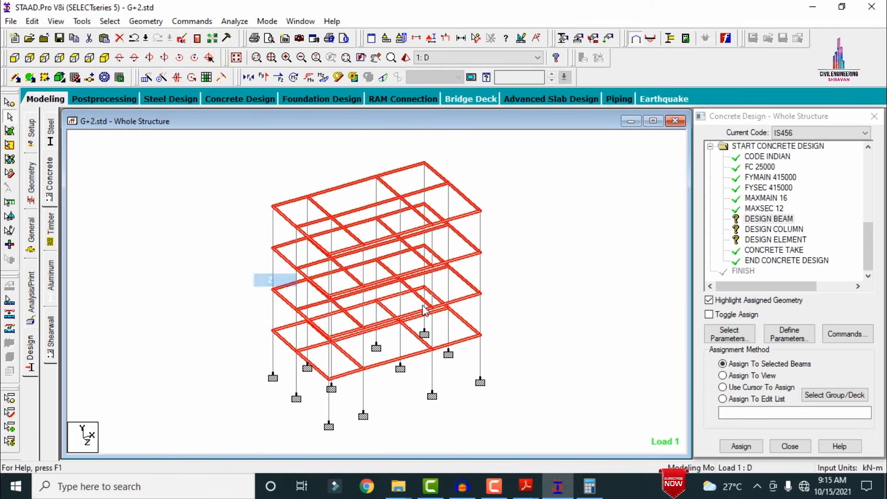
left_click(742, 447)
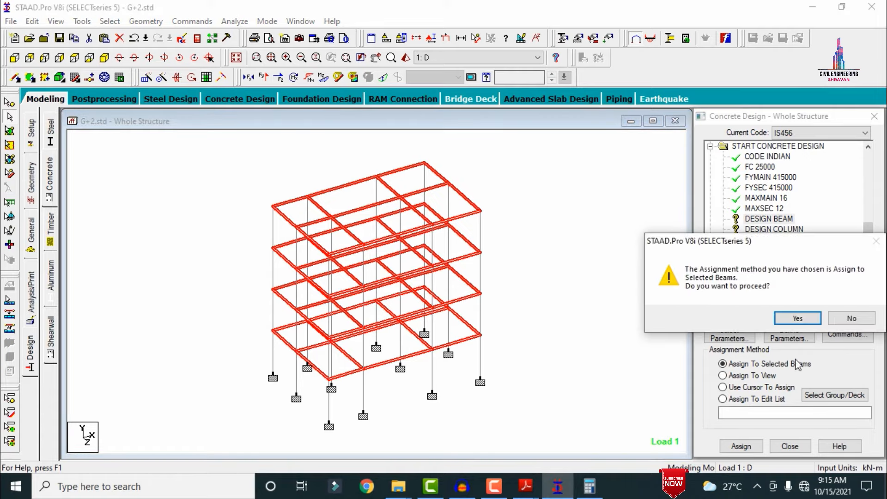
left_click(792, 317)
Assign the DESIGN COLUMN command to all members parallel to Y using Assign To Selected Beams.
left_click(760, 230)
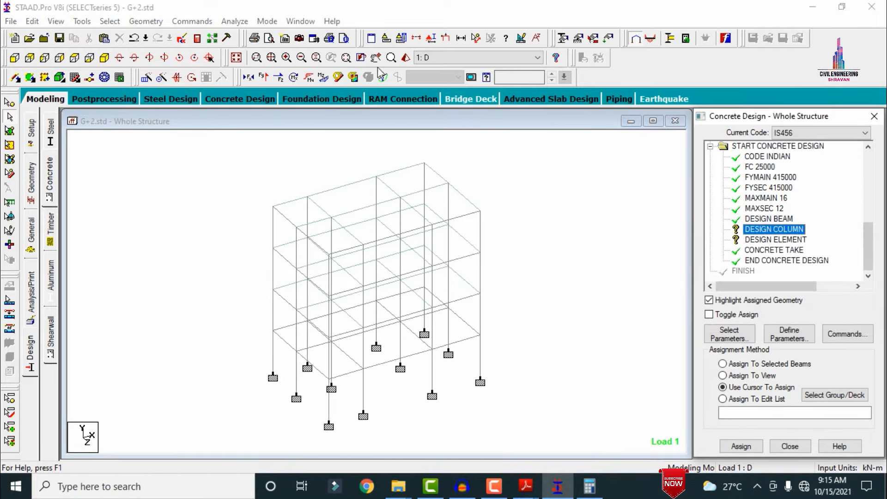
left_click(109, 21)
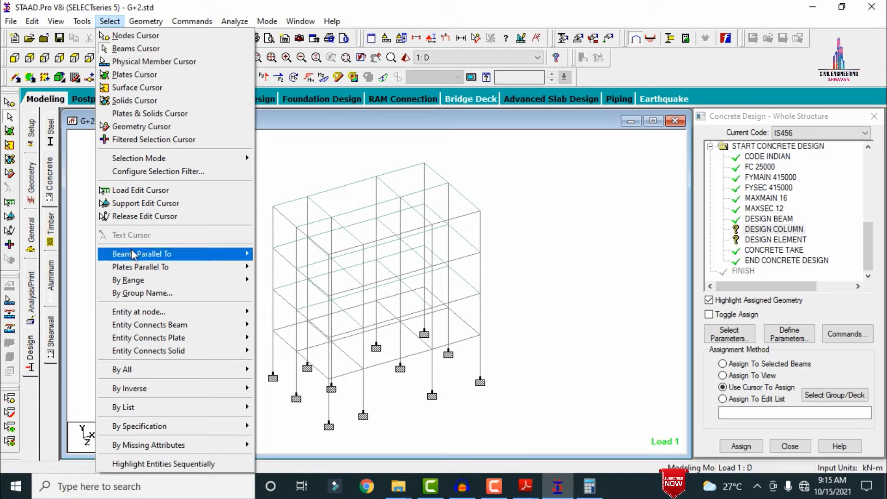
mouse_move(134, 253)
left_click(285, 263)
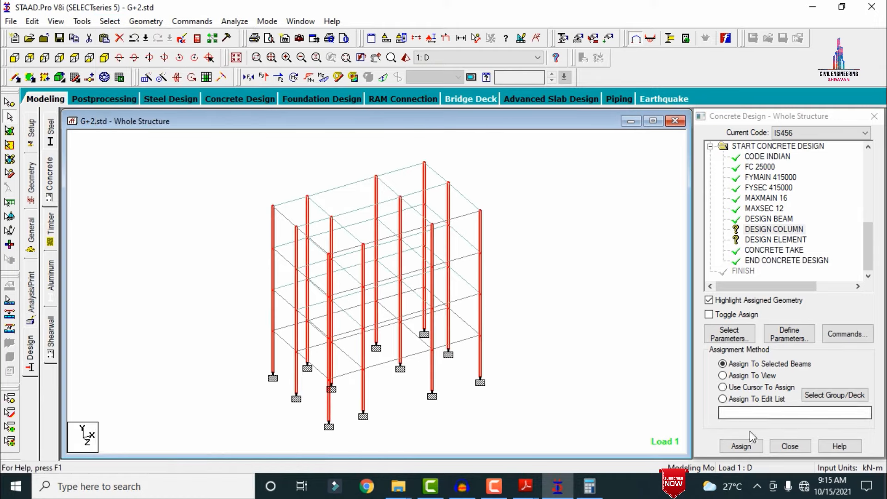
left_click(741, 446)
left_click(796, 317)
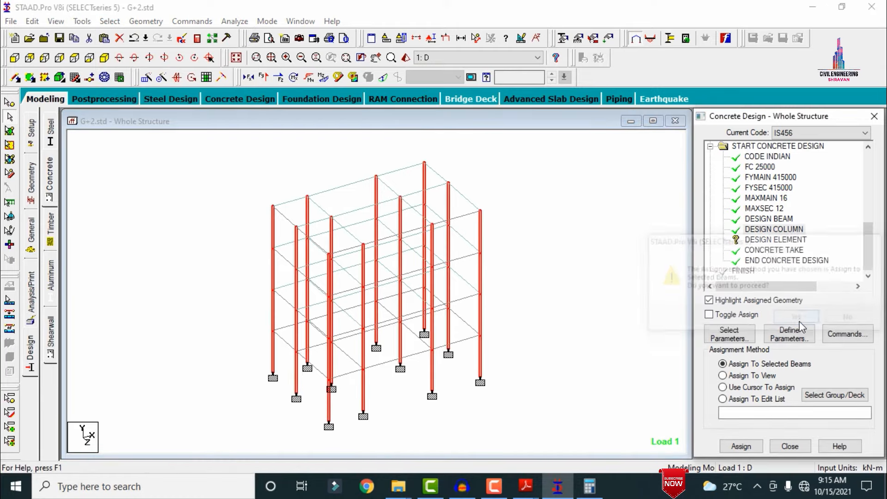
Assign the DESIGN ELEMENT command to all the plates using Assign To View.
left_click(770, 240)
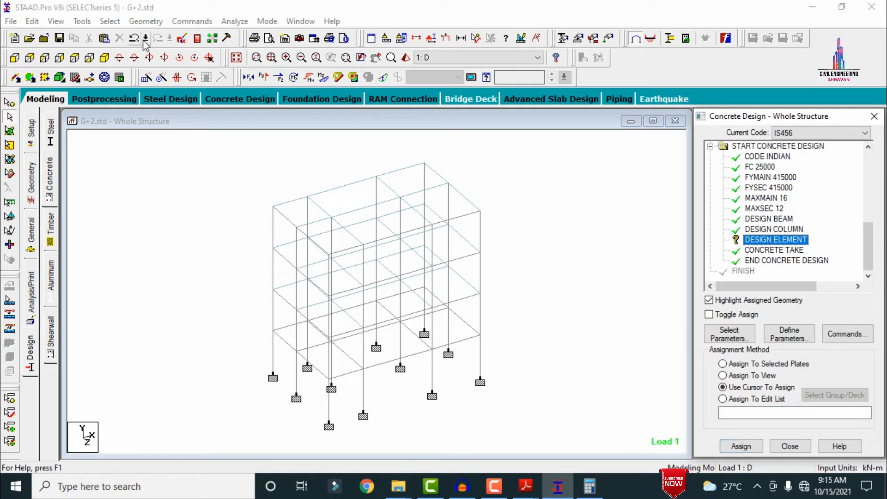
left_click(751, 376)
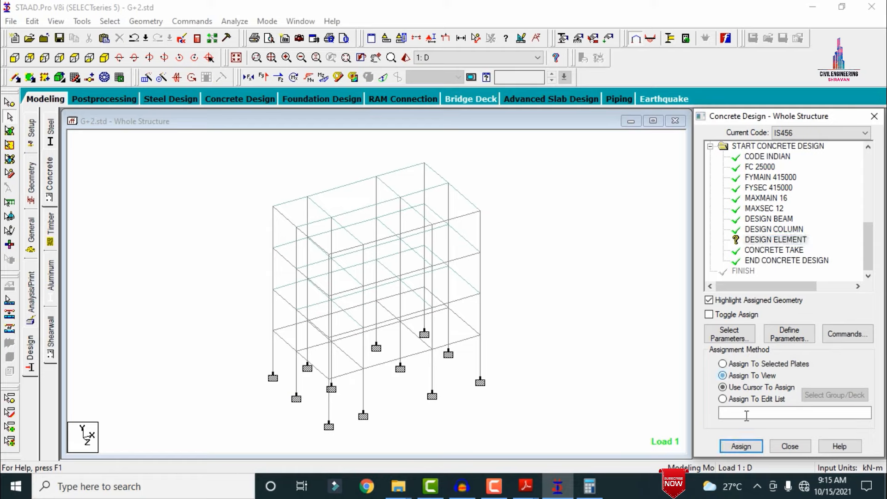
left_click(742, 446)
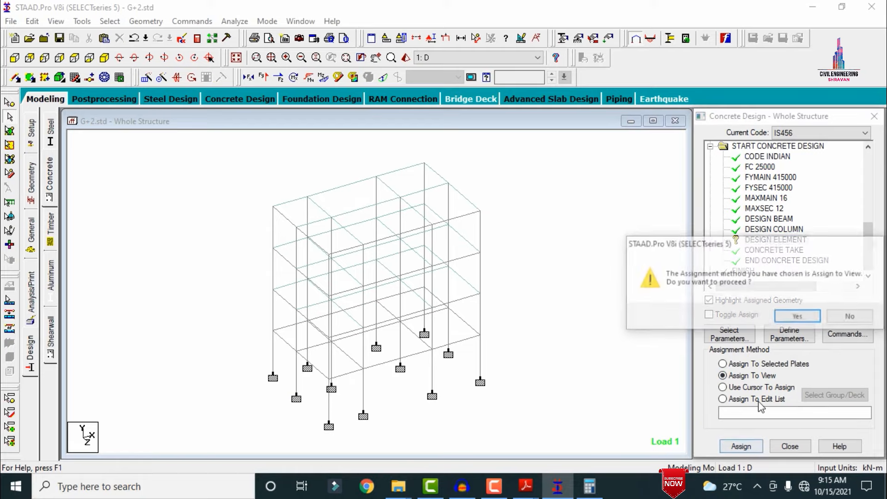
left_click(794, 317)
Add a Perform Analysis command with the No Print option after the concrete design block.
left_click(30, 291)
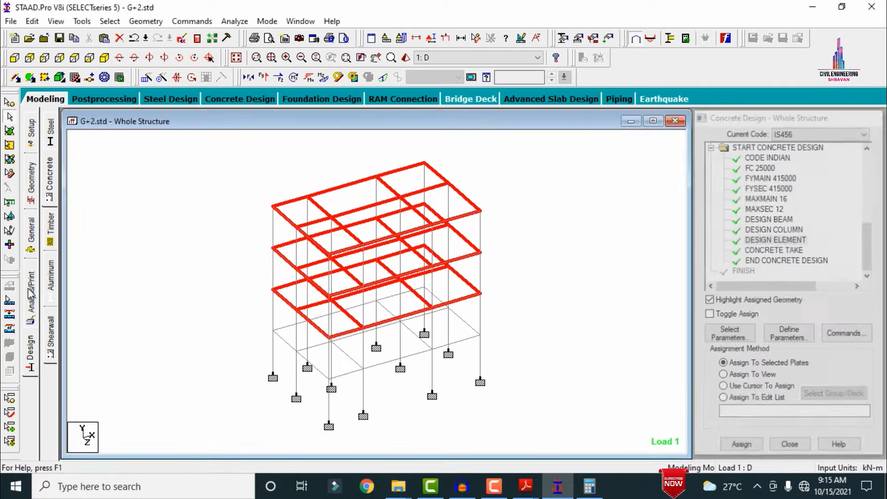
left_click(407, 382)
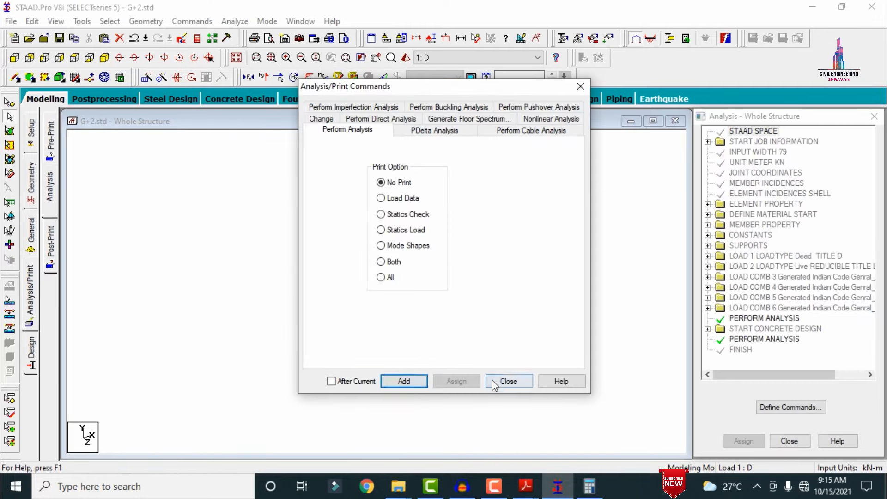
left_click(499, 382)
Run the analysis and design, and continue to Post Processing Mode with the results.
left_click(235, 21)
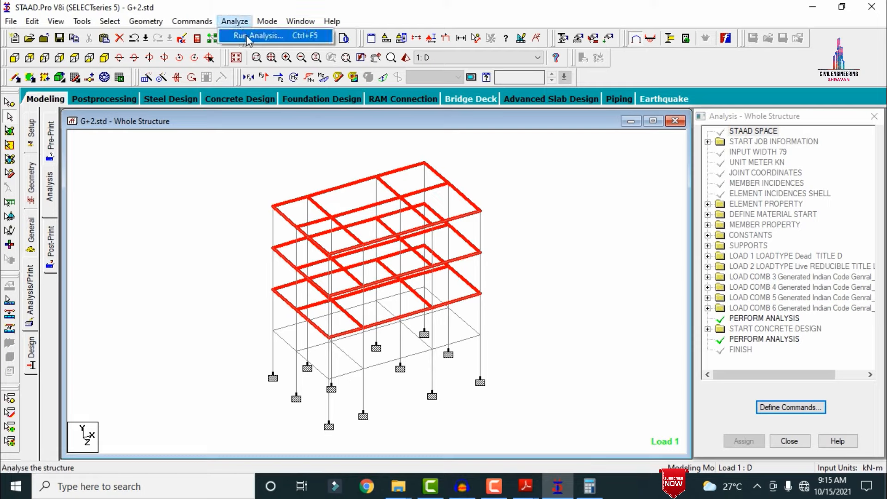
left_click(248, 34)
key("Return")
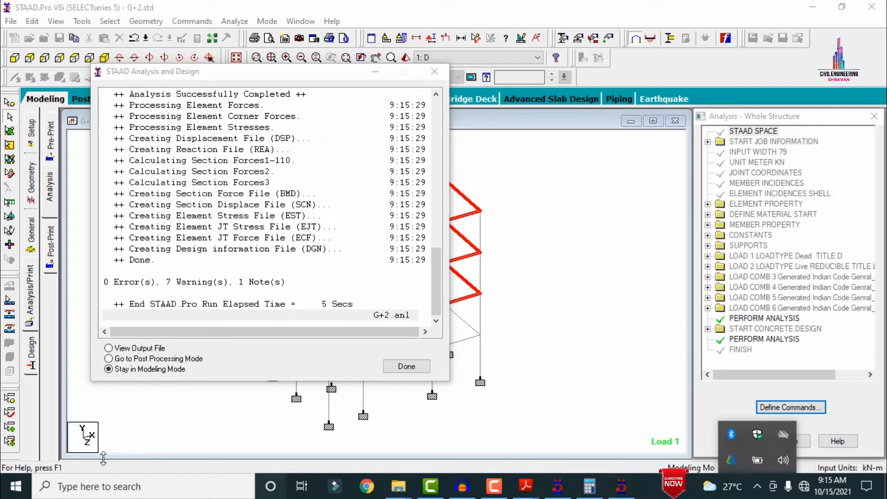
left_click(177, 360)
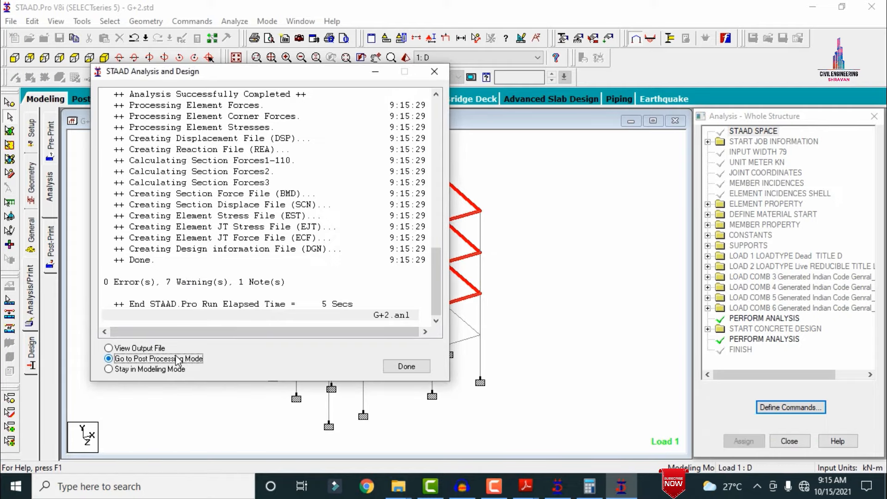
left_click(403, 368)
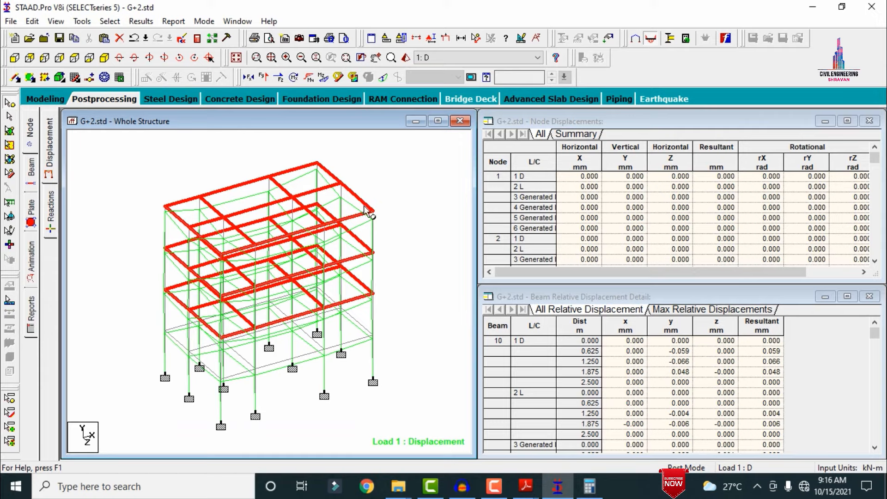
Clear the plate selection and turn off the displacement diagrams on the structure.
left_click(397, 222)
left_click(383, 78)
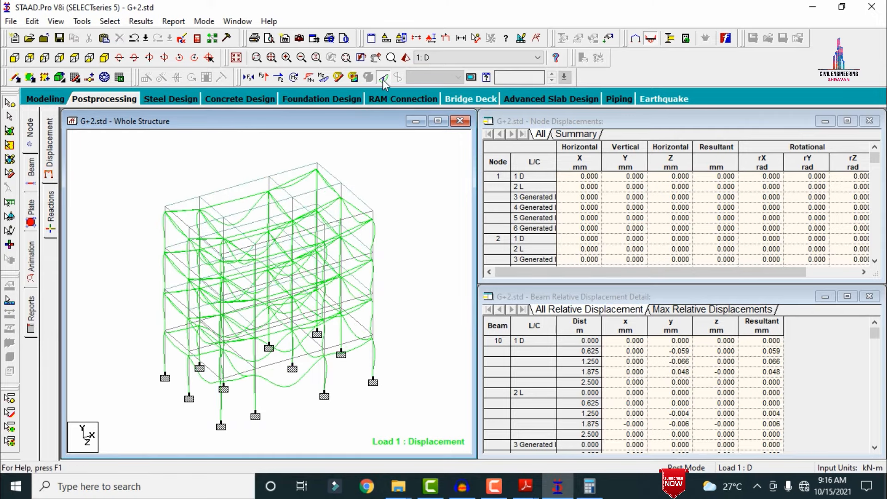
left_click(384, 79)
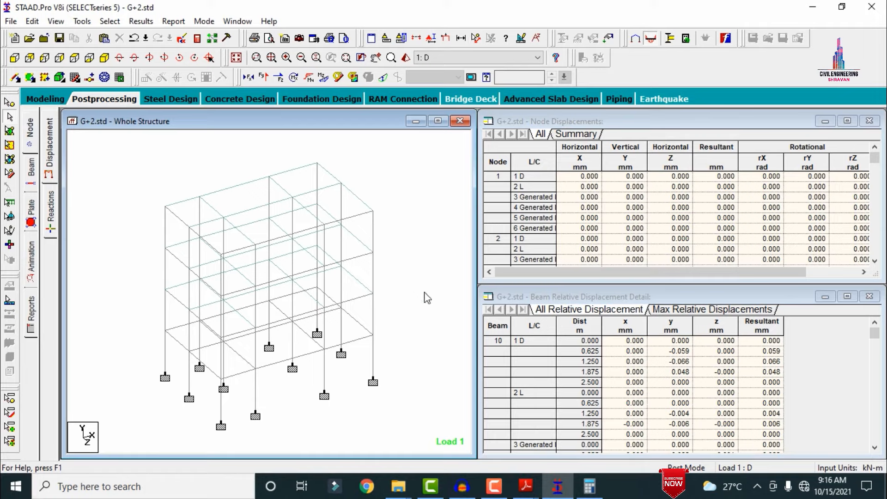
Examine the concrete design details of beam 18 on the lowest beam level, including its reinforcement.
double_click(365, 346)
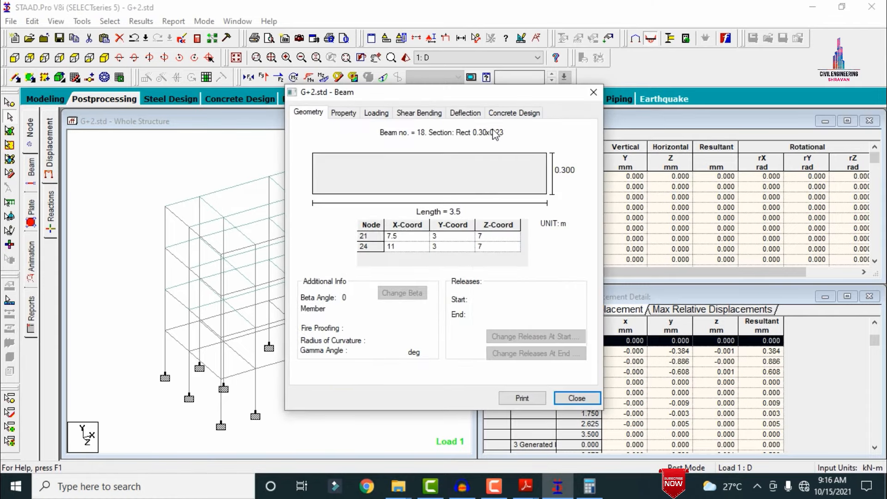
left_click(507, 113)
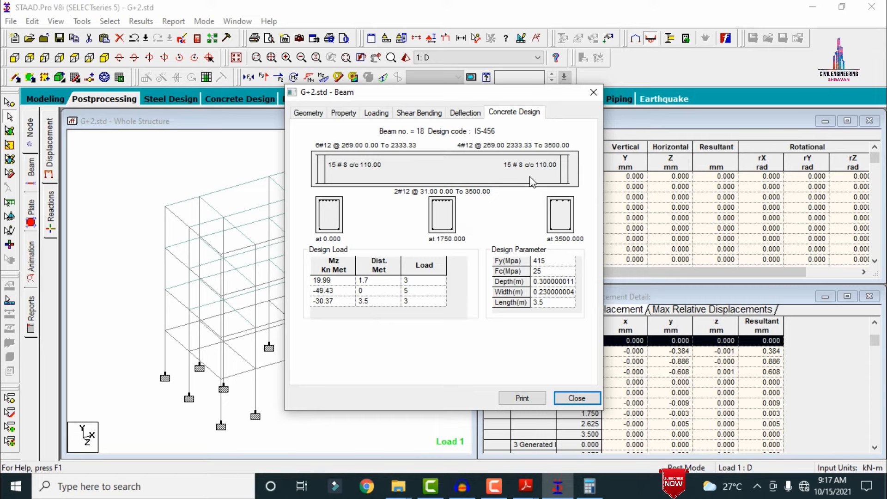
left_click(576, 399)
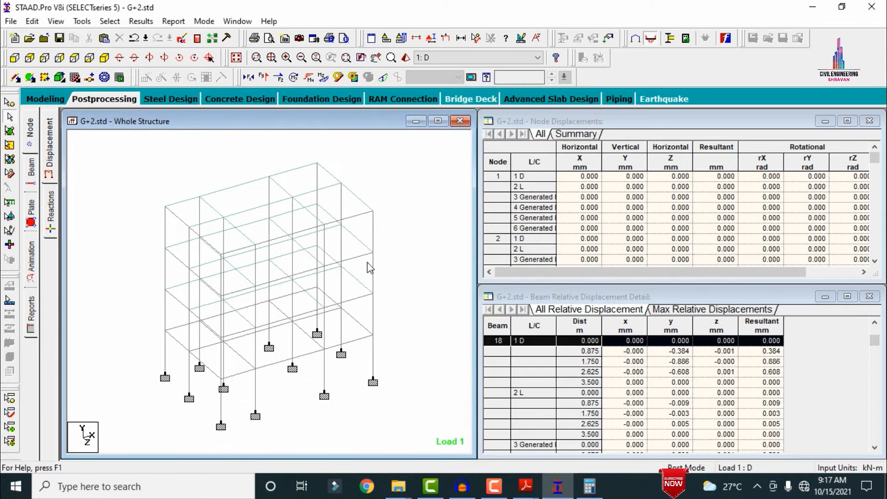
Examine the concrete design of roof beam 38 and query beam 28 one floor below the roof.
left_click(239, 186)
double_click(239, 187)
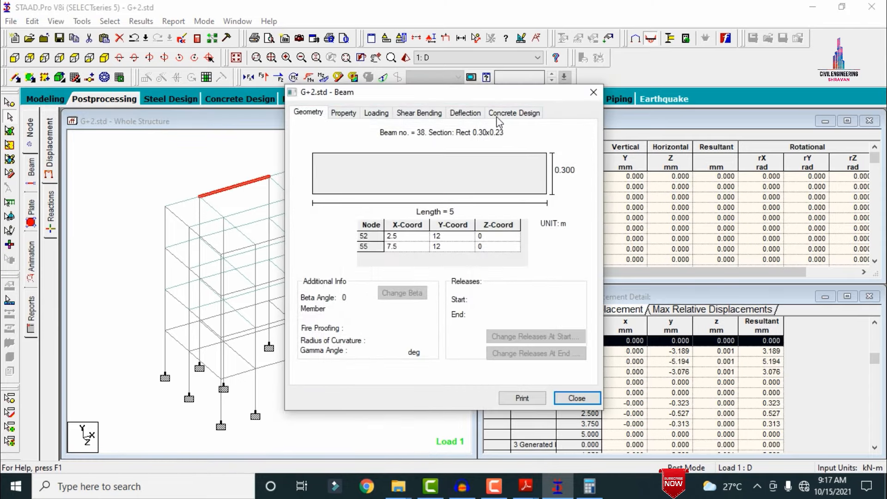
left_click(514, 111)
left_click(594, 93)
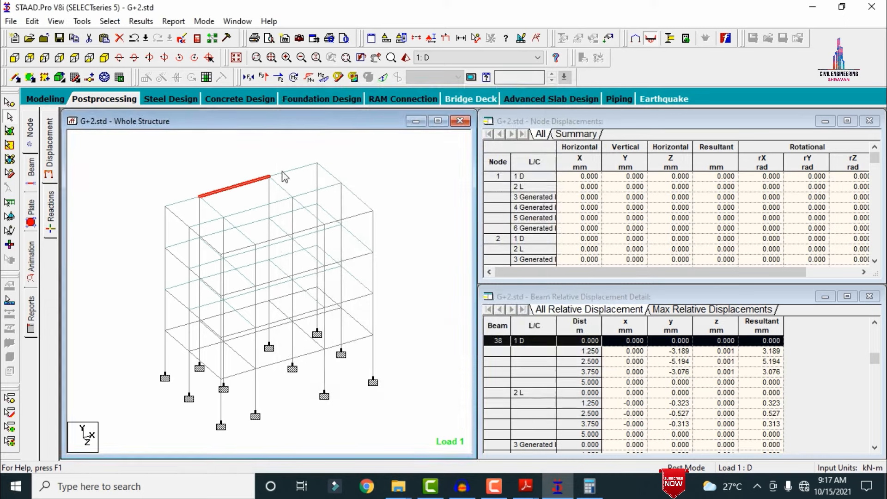
left_click(177, 246)
double_click(175, 248)
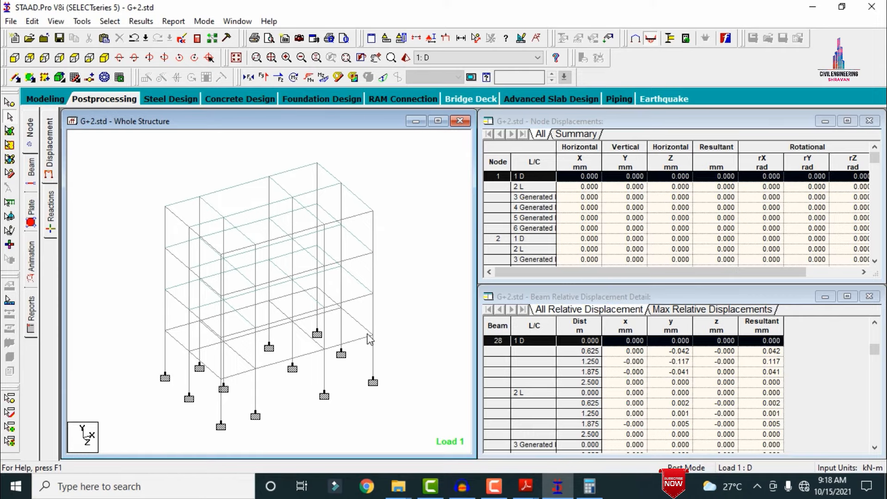
Examine the concrete design of corner column members 130 at the base and 133 at the top storey.
double_click(374, 355)
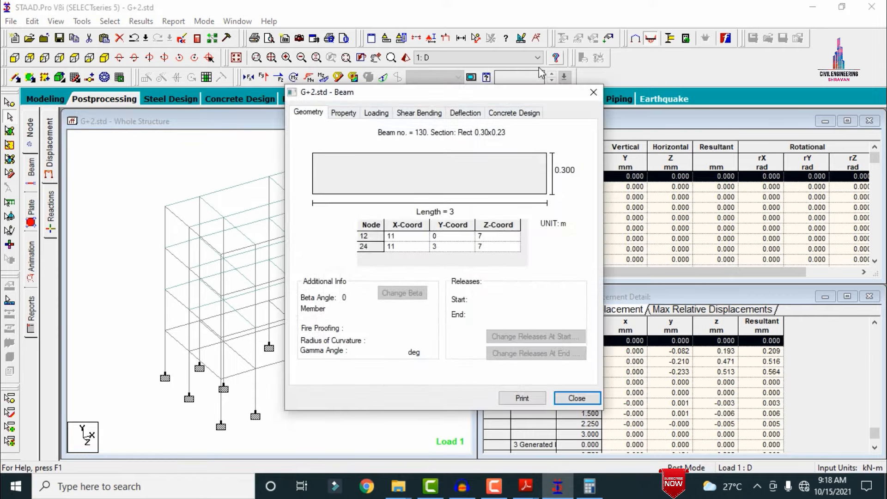
left_click(512, 116)
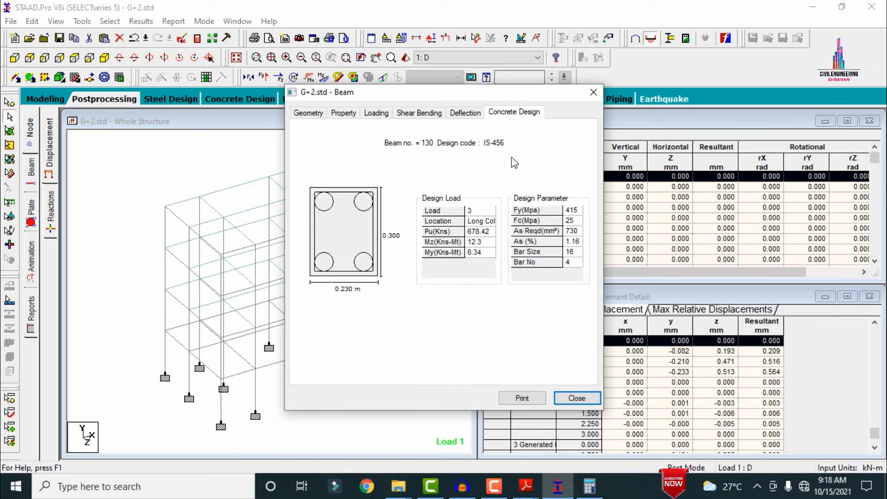
left_click(593, 92)
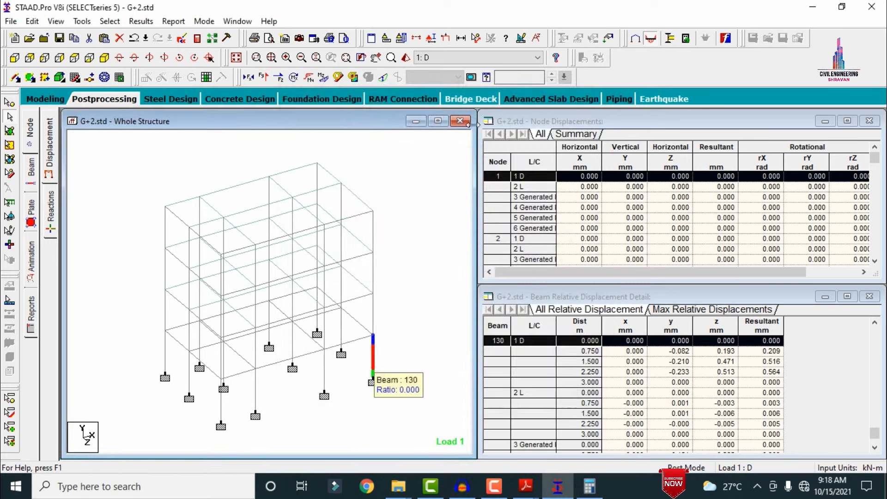
double_click(374, 226)
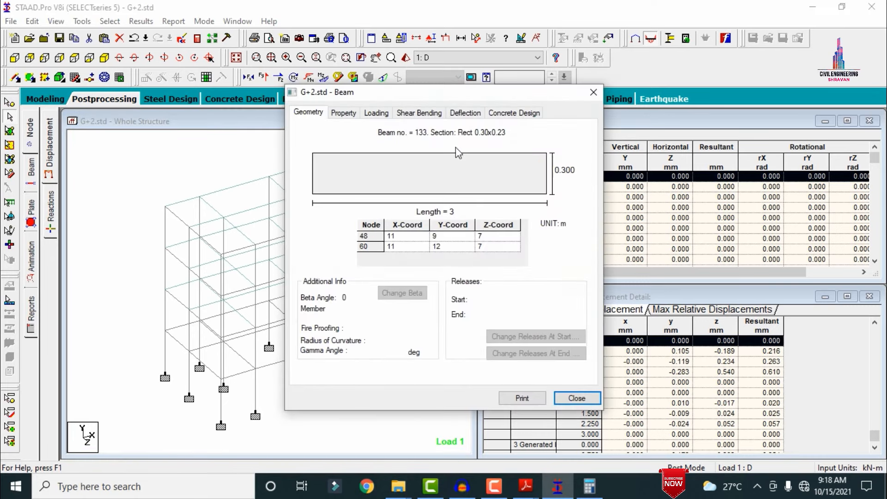
left_click(504, 113)
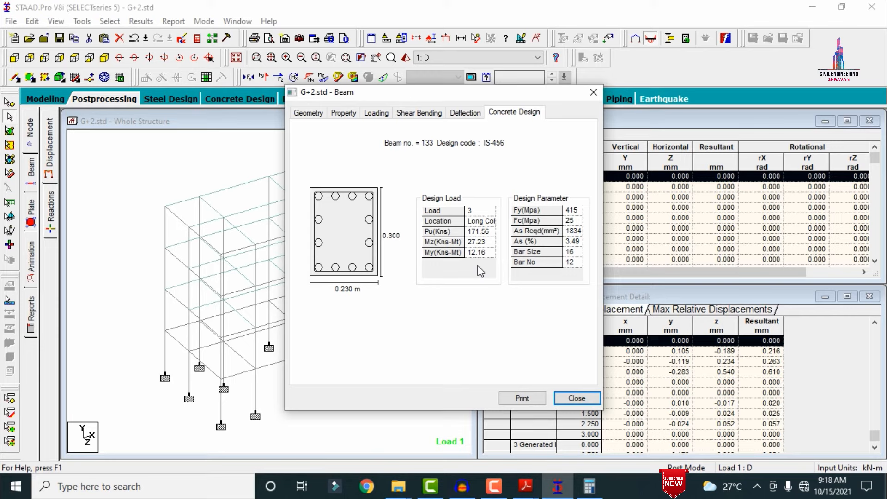
left_click(594, 93)
left_click(394, 201)
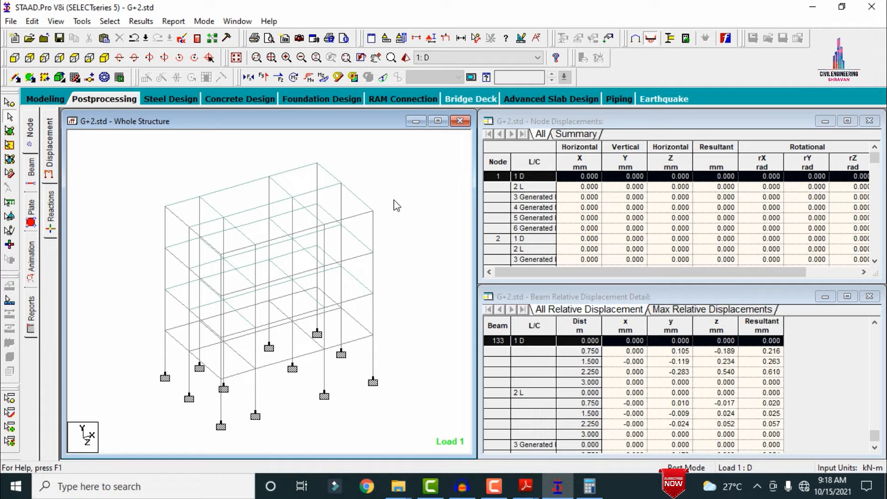
Examine the concrete design results in the STAAD output file, from beam 10 through to the end of the run.
left_click(198, 39)
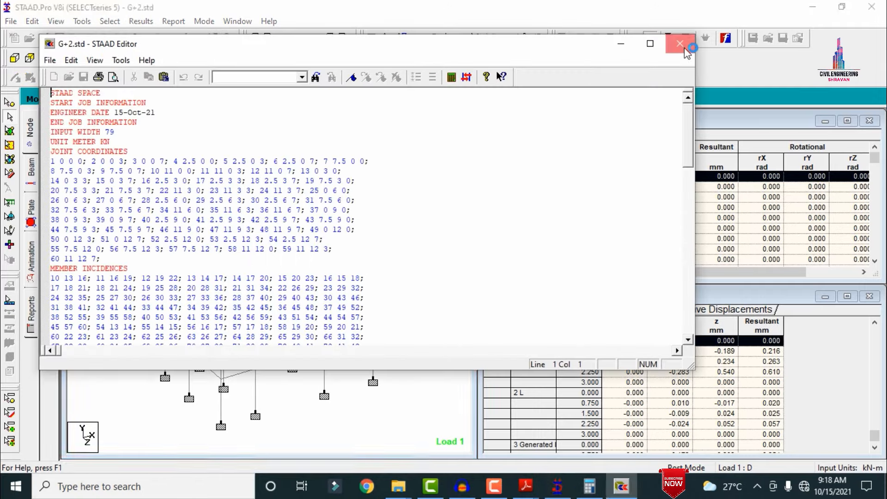
left_click(691, 47)
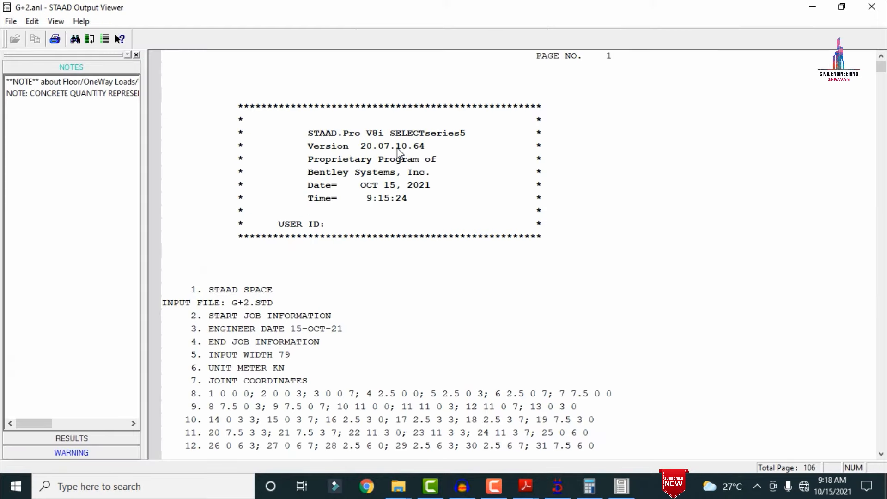
left_click(86, 441)
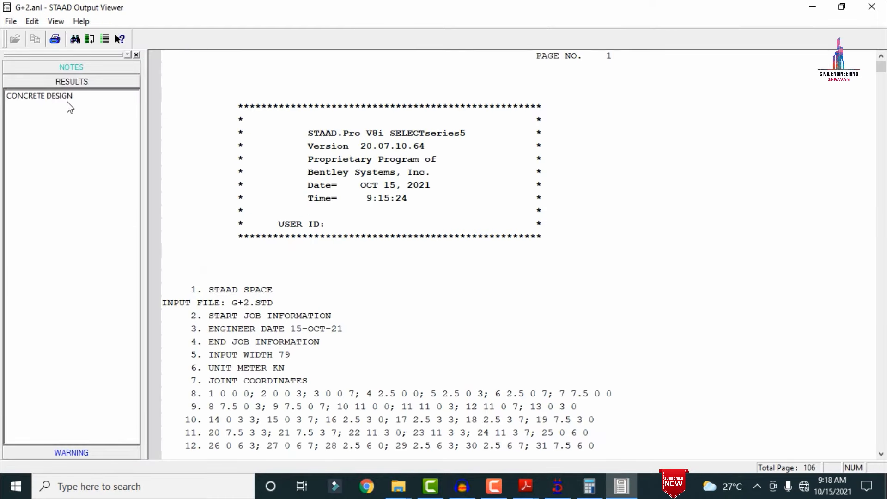
left_click(69, 102)
double_click(71, 101)
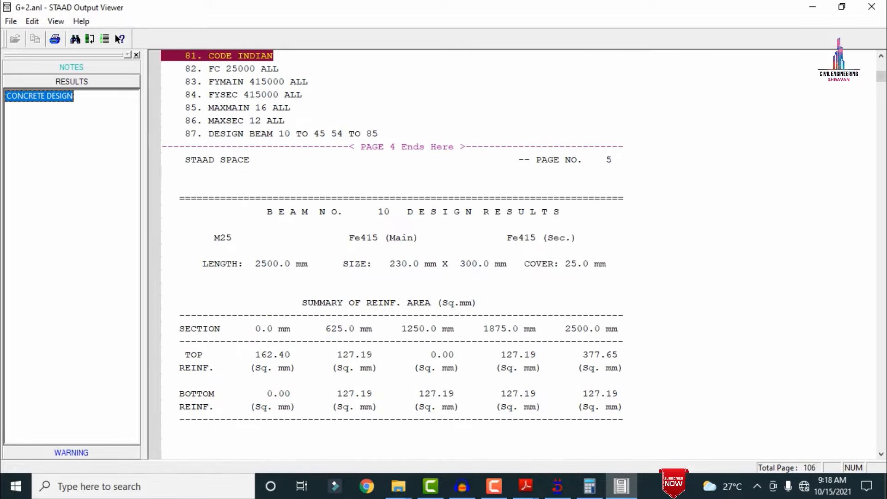
left_click_drag(882, 78, 884, 455)
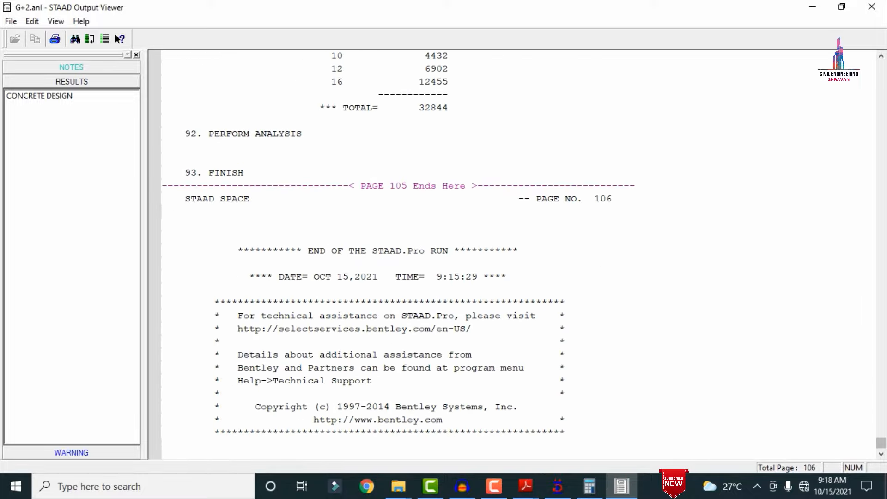
left_click(873, 6)
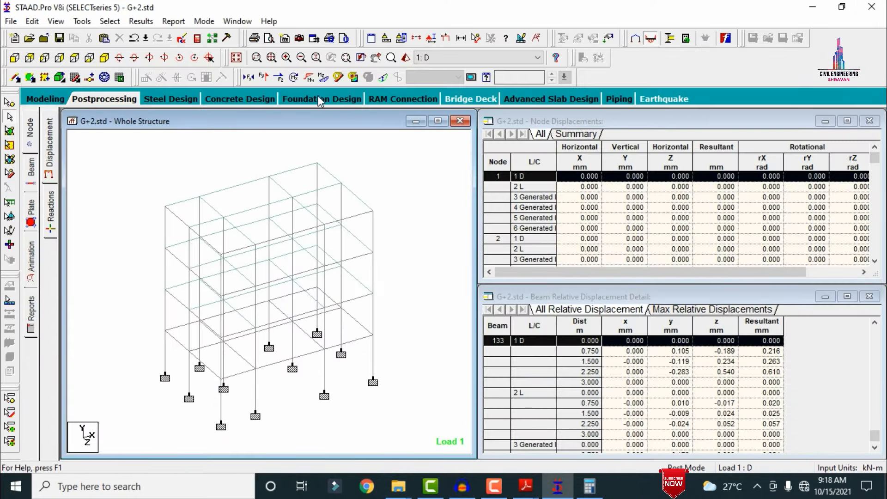
Transfer all supports with load cases 1 : D and 2 : L to STAAD.foundation and close its output report.
left_click(342, 100)
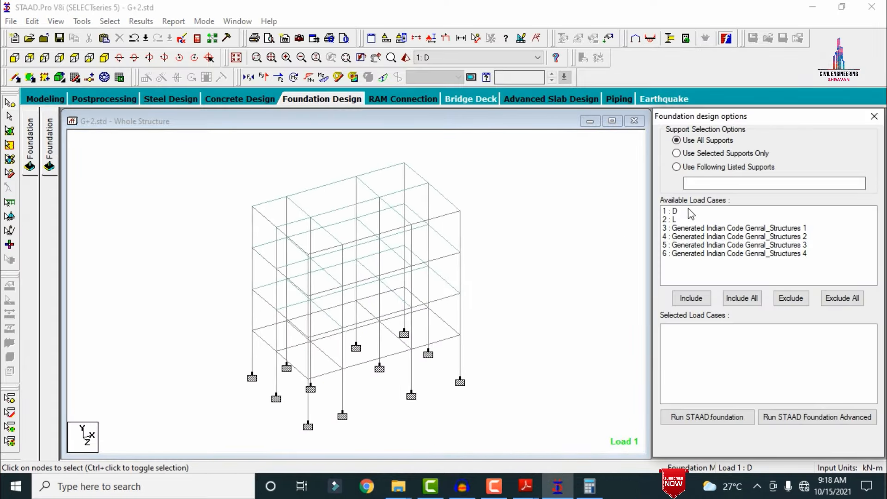
left_click(688, 212)
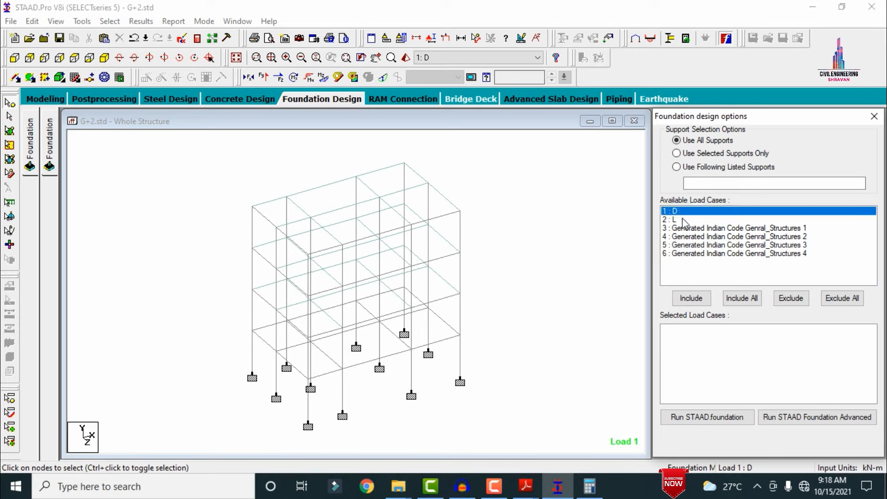
left_click(680, 220, "shift")
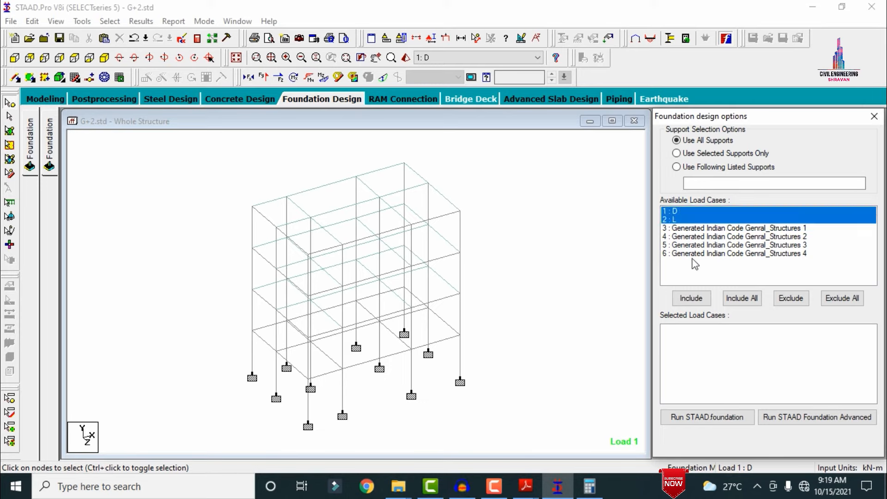
left_click(696, 298)
left_click(717, 418)
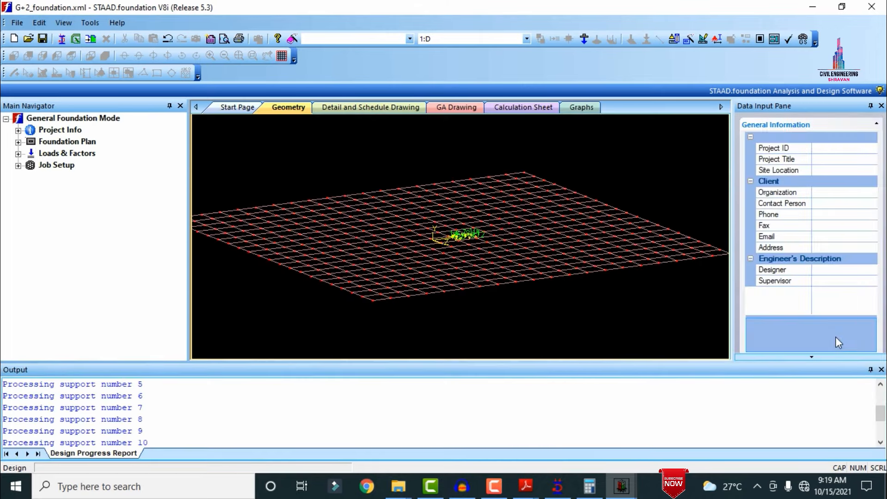
left_click(881, 370)
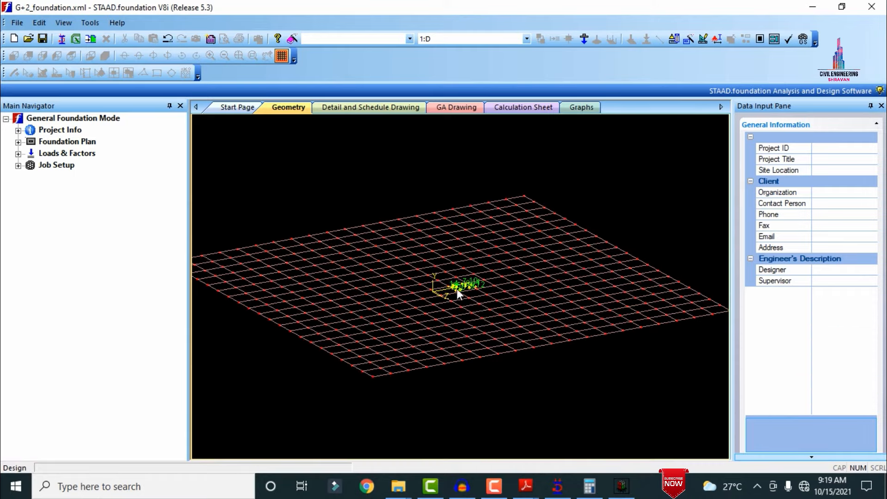
Set the load combination table for the foundation loads to INDIAN.
scroll(460, 290, "up", 5)
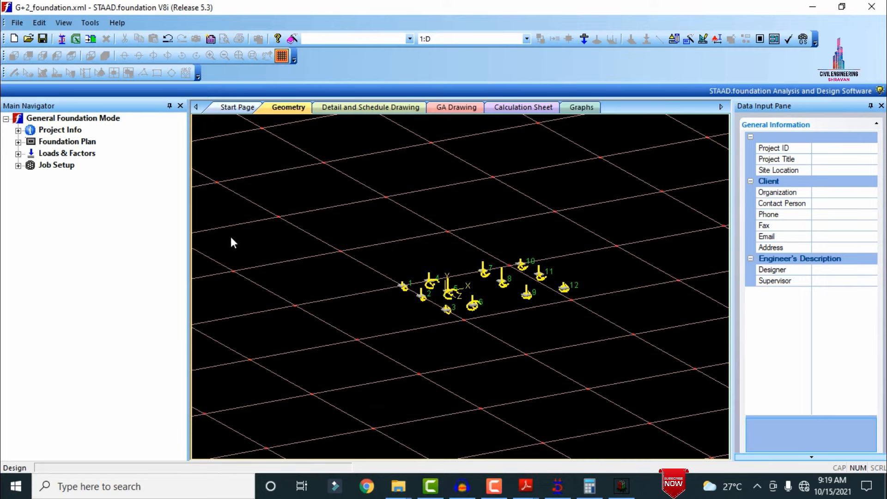
left_click(19, 154)
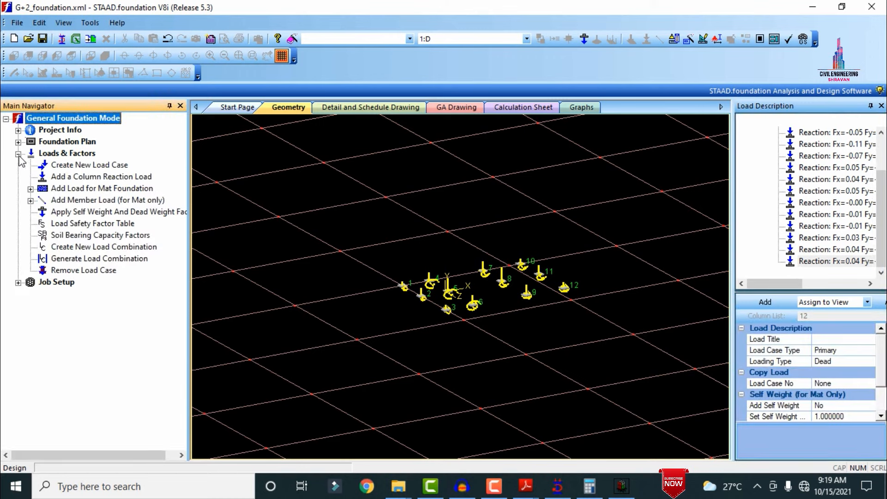
left_click(94, 260)
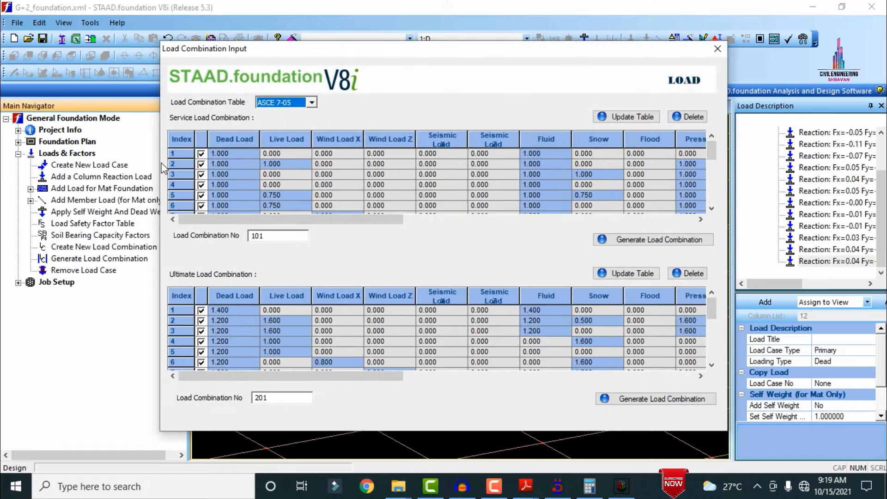
left_click(283, 104)
key("Down")
key("Down")
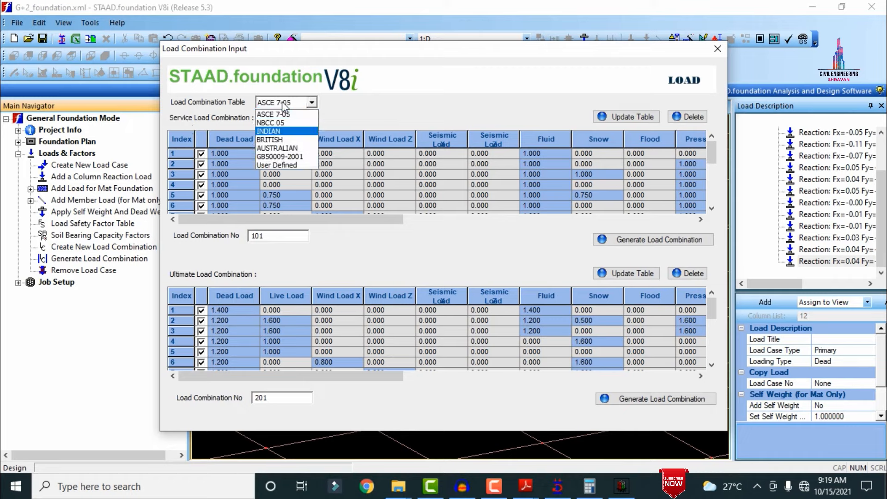
left_click(282, 103)
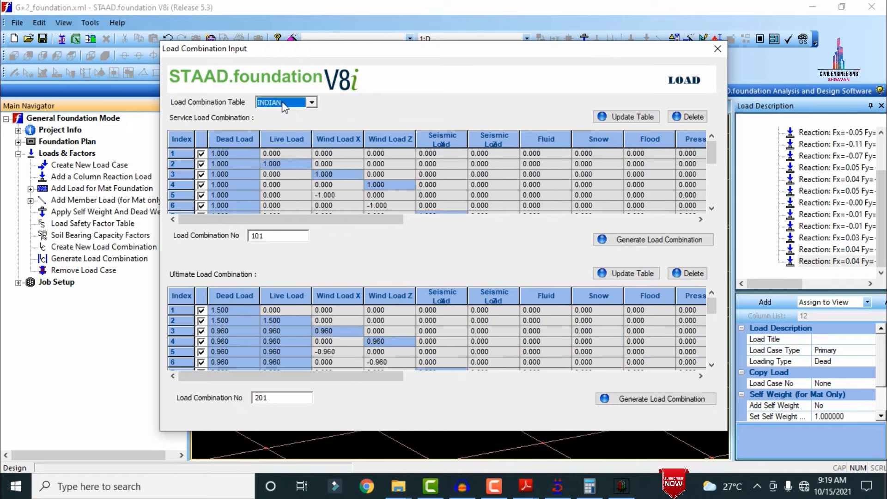
Generate the service load combinations from number 101 and the ultimate load combinations from number 201.
left_click(664, 241)
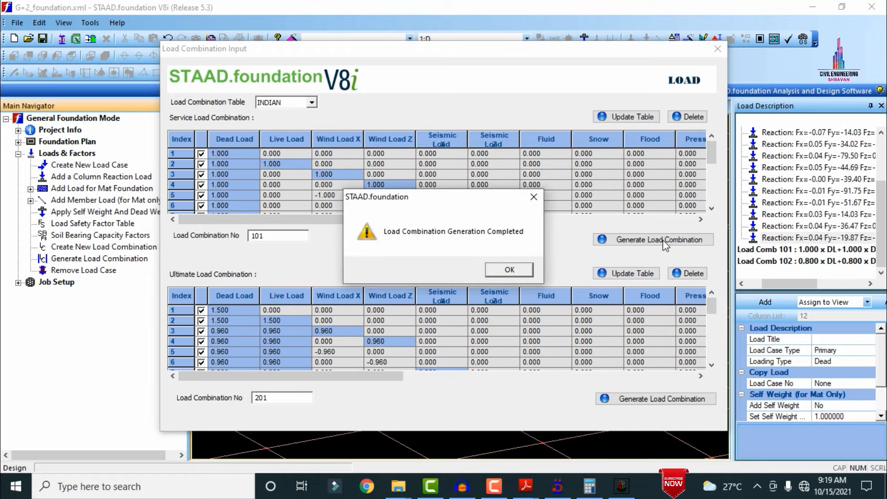
left_click(509, 269)
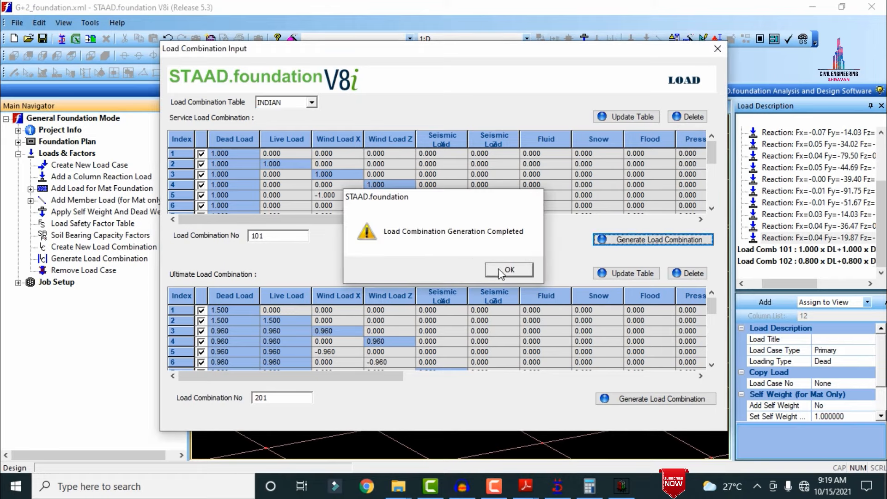
left_click(645, 403)
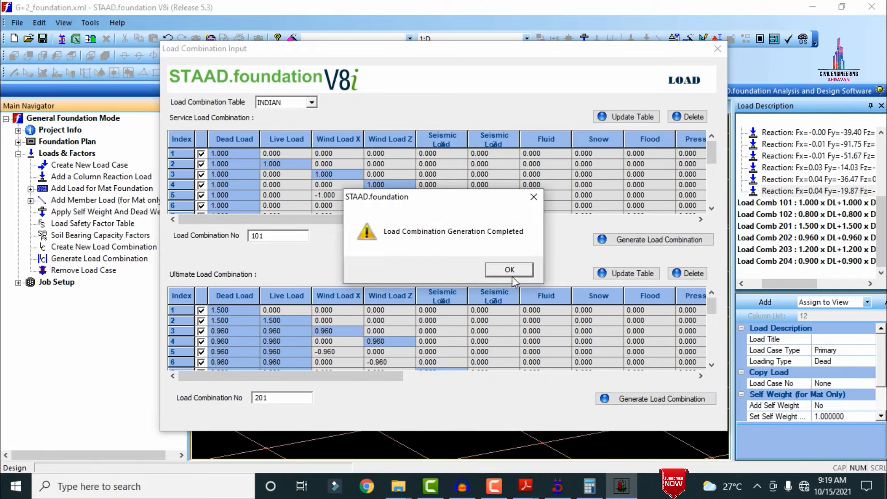
left_click(513, 270)
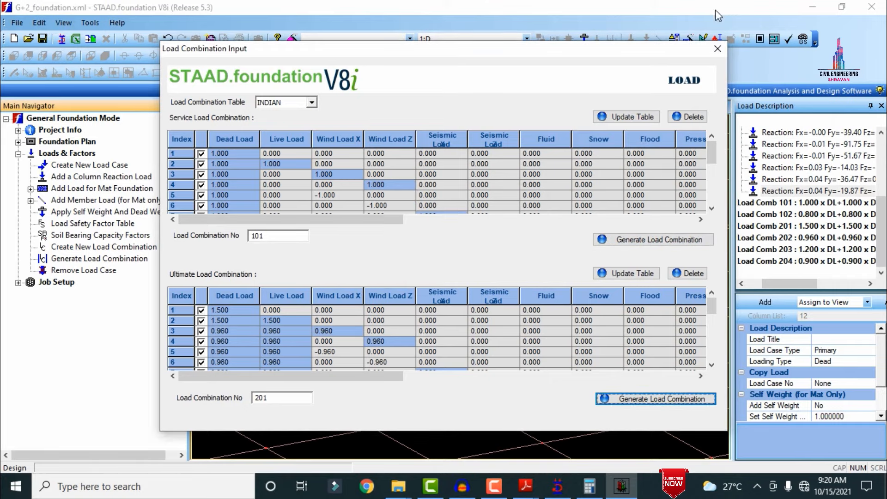
left_click(723, 41)
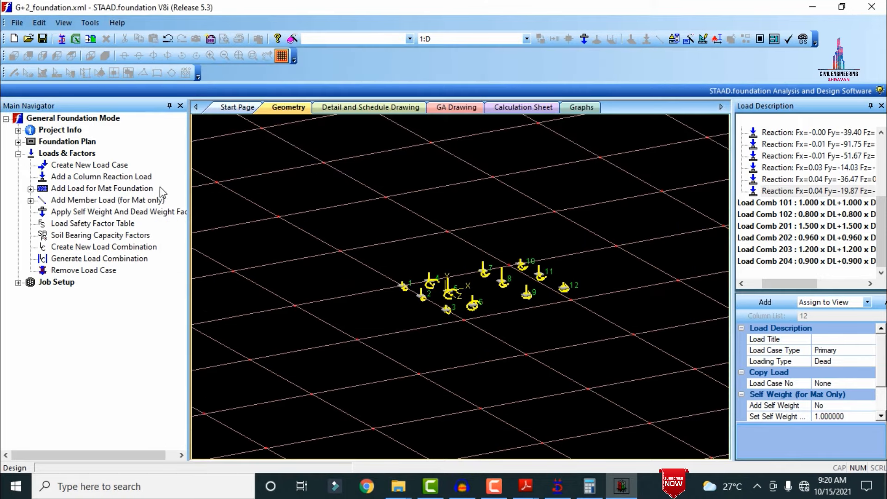
Set up a new isolated footing job named s with the Indian design code and SI units.
left_click(18, 283)
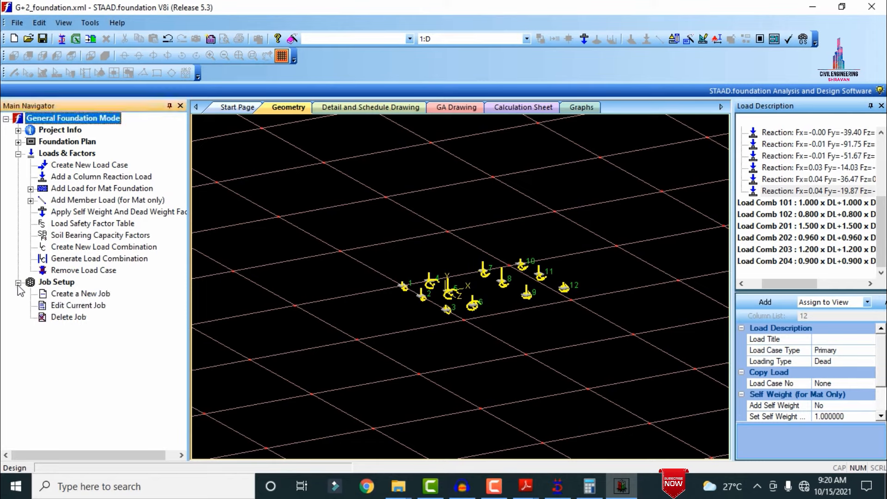
left_click(95, 295)
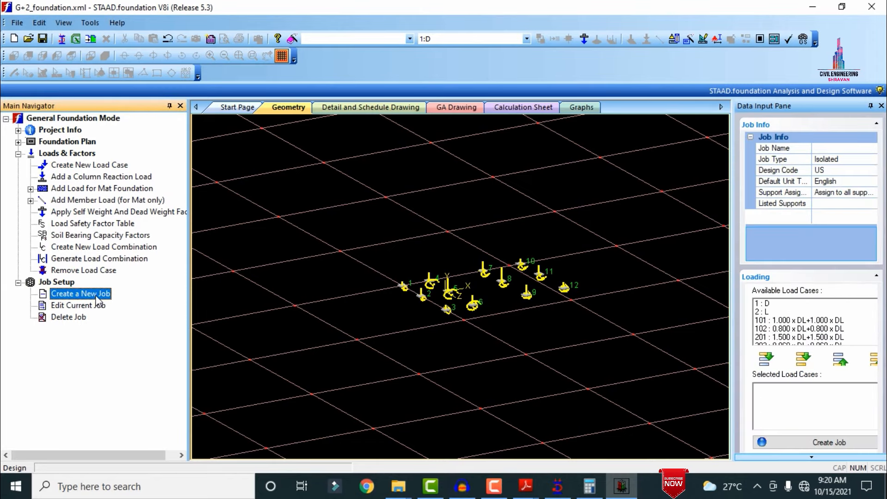
left_click(822, 147)
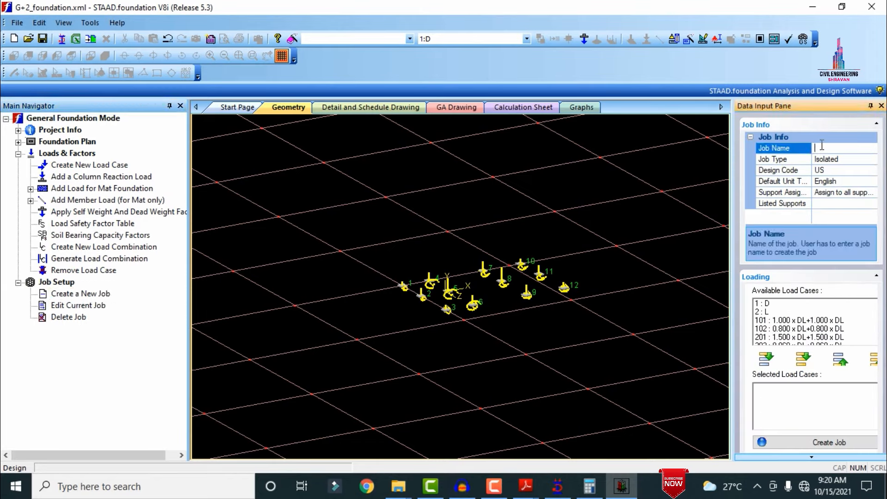
left_click(873, 171)
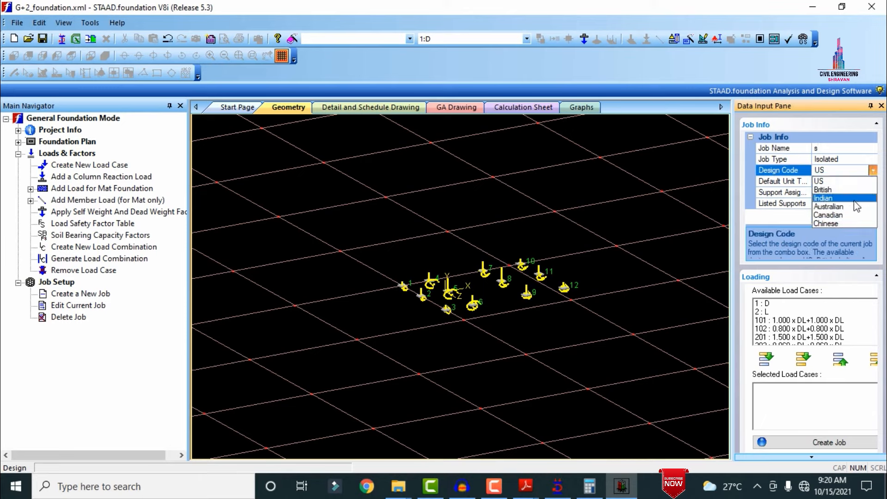
left_click(856, 202)
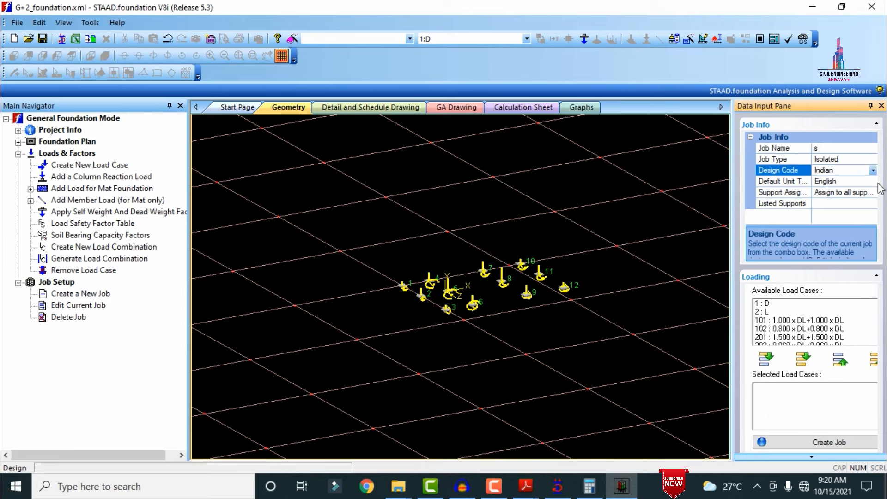
left_click(873, 181)
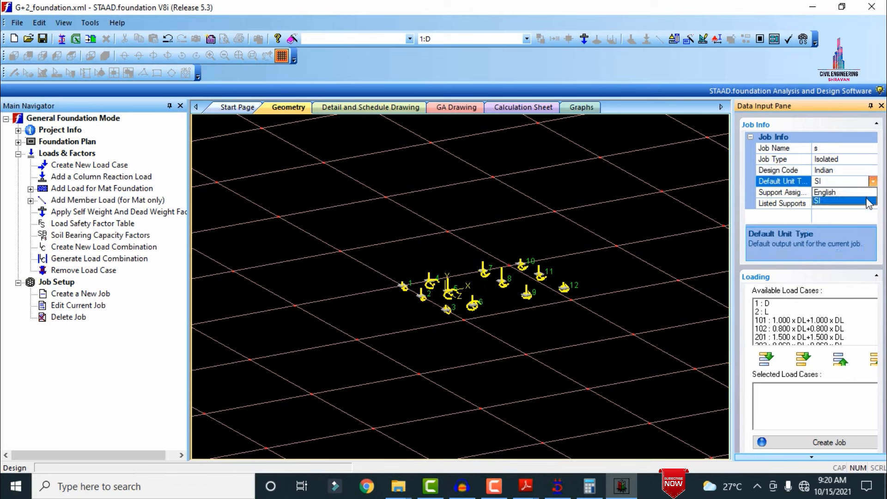
left_click(869, 201)
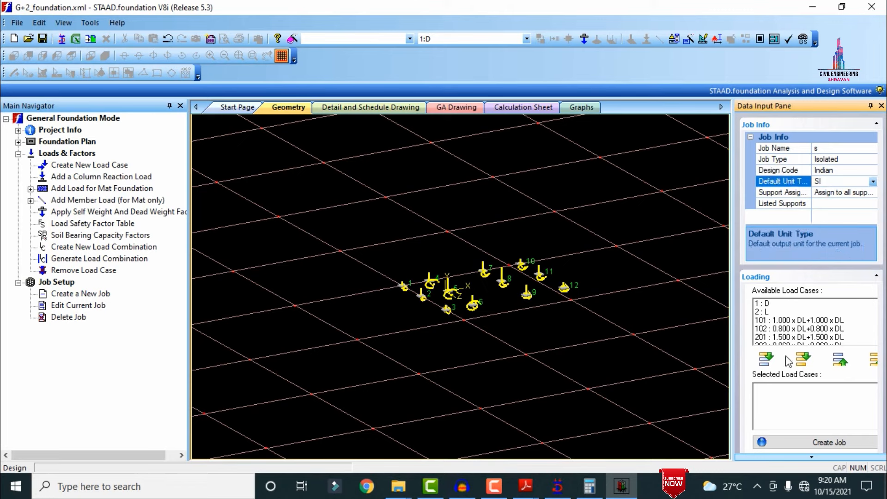
Create the job with load combinations 101, 102 and 201 to 204, leaving out primary cases D and L.
left_click(783, 321)
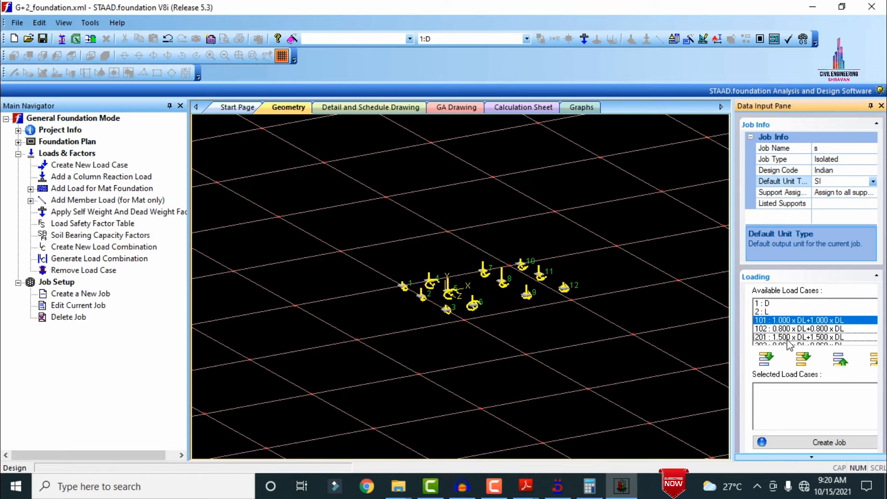
left_click(803, 359)
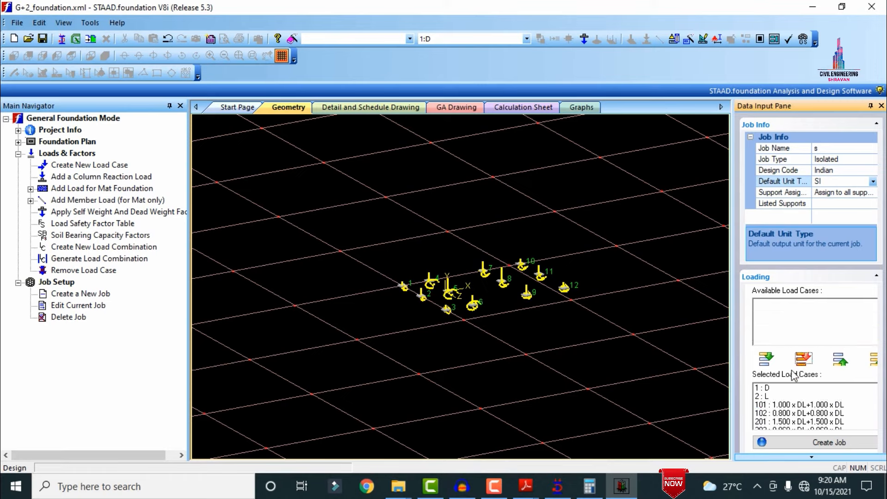
left_click(772, 390)
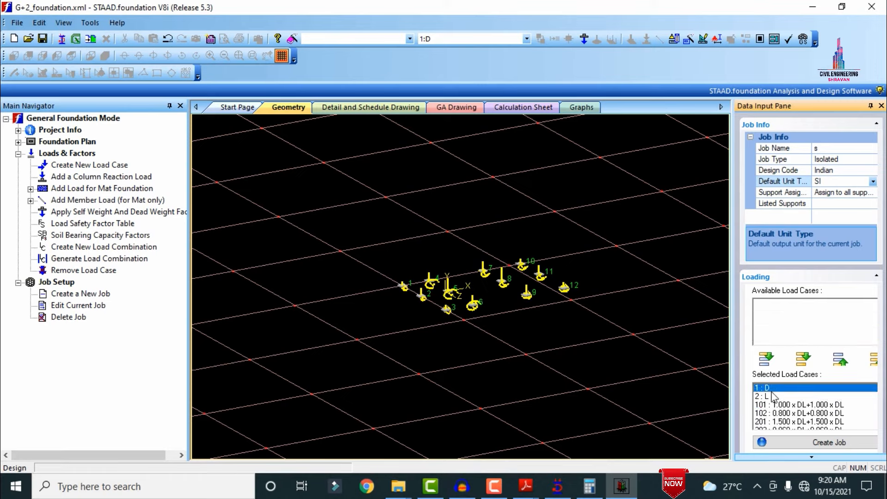
left_click(840, 359)
left_click(758, 388)
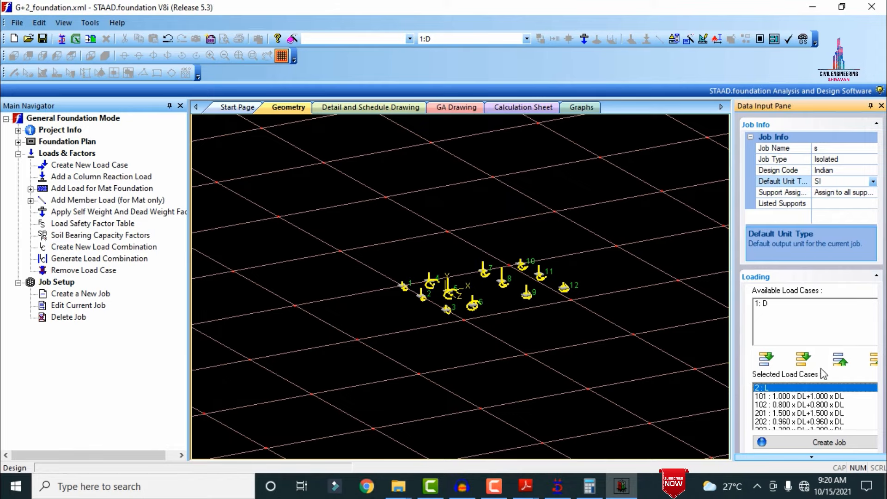
left_click(840, 360)
left_click(846, 443)
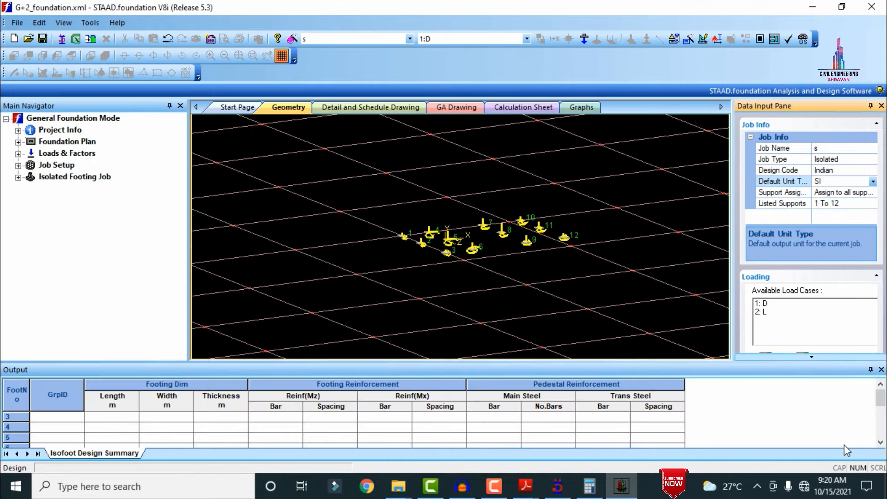
left_click(881, 370)
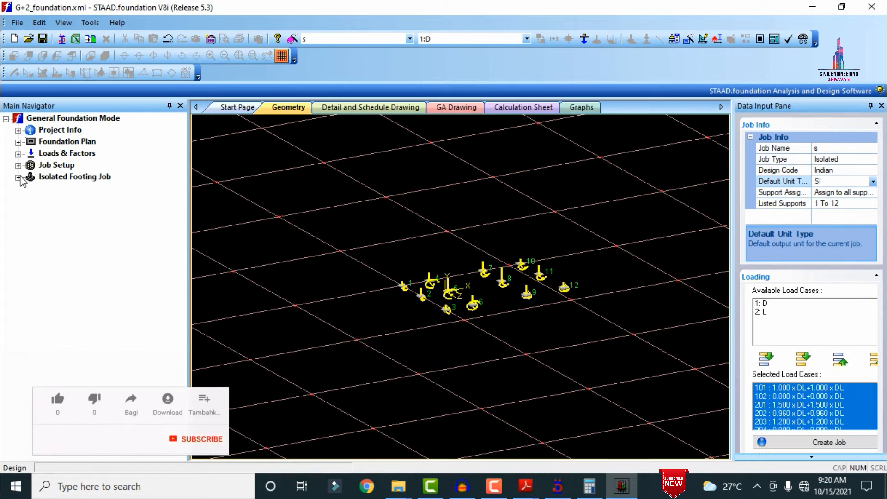
Set the soil bearing capacity to 180 in the cover and soil parameters of the isolated footing job.
left_click(18, 177)
left_click(30, 189)
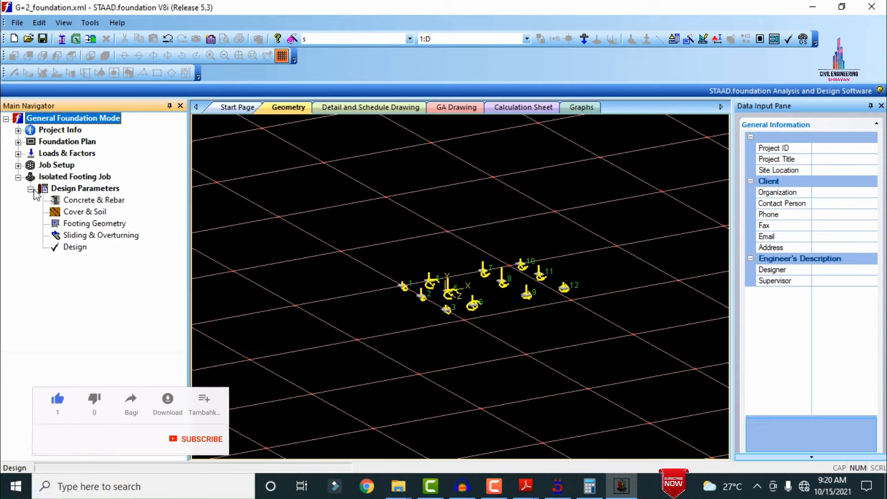
left_click(82, 201)
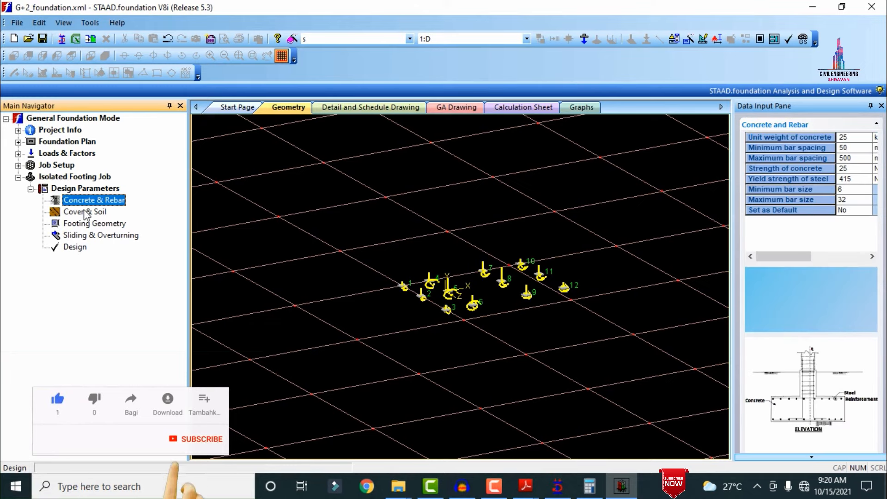
left_click(85, 212)
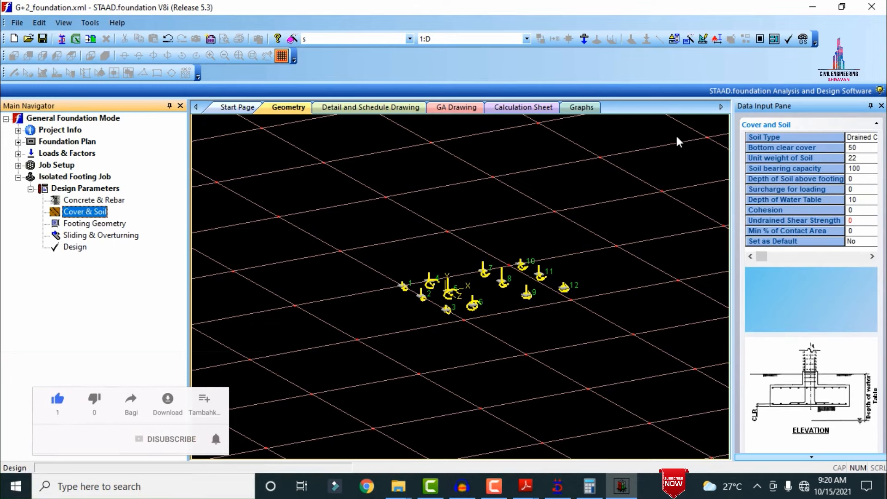
left_click(869, 170)
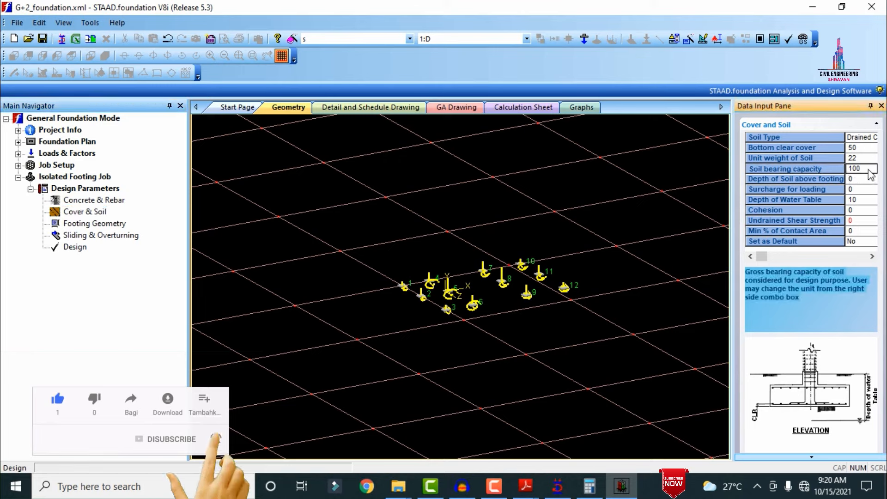
type("180")
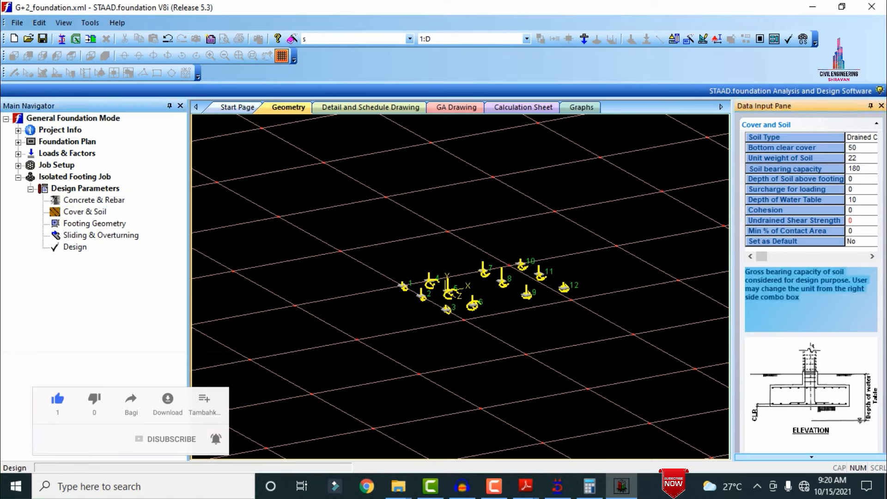
Check the footing geometry and sliding and overturning parameters, keeping their values, and run the isolated footing design.
left_click(98, 224)
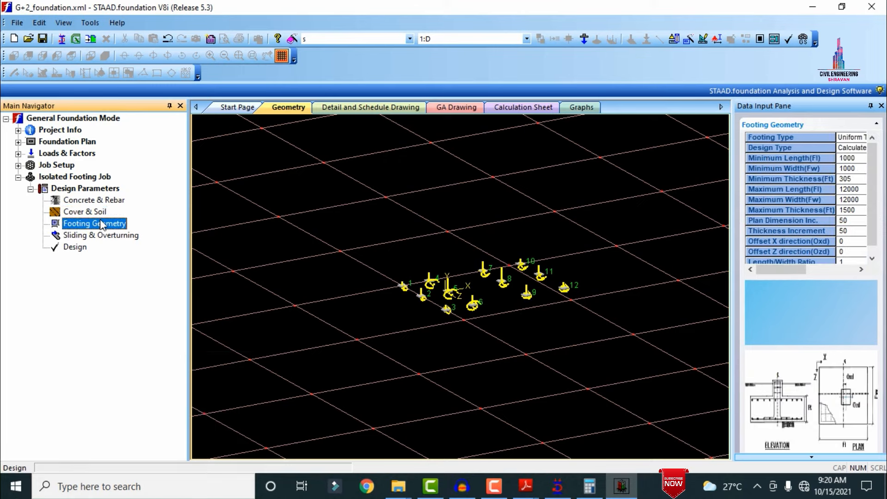
left_click(102, 237)
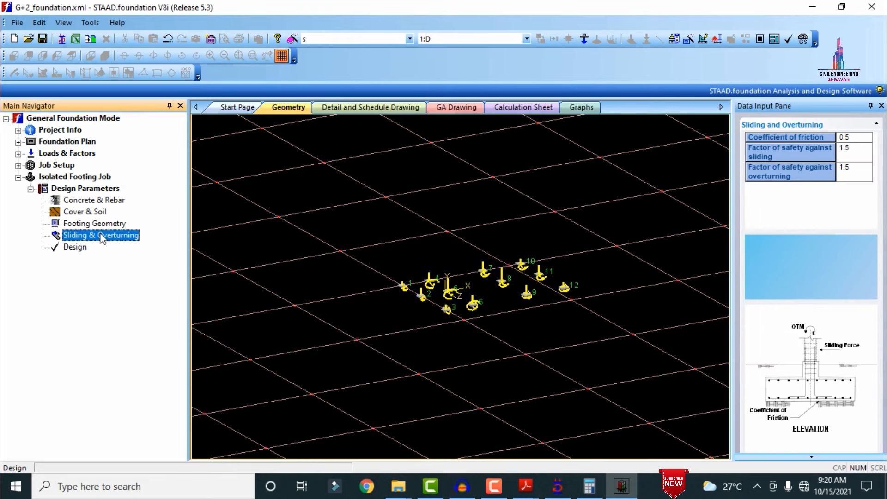
left_click(78, 249)
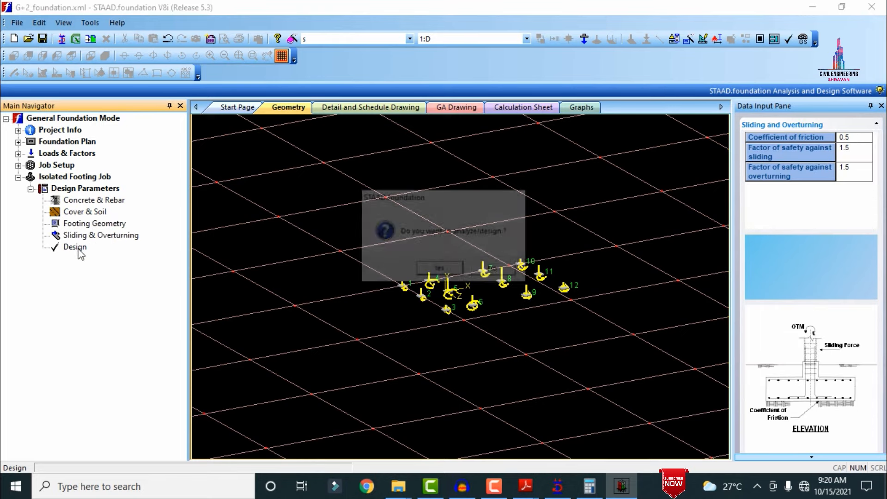
left_click(438, 271)
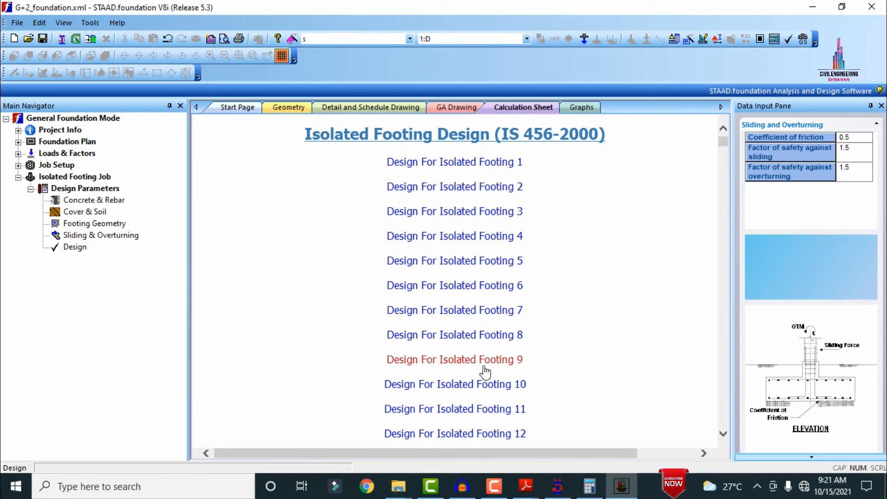
Examine the design calculations for isolated footing 10, from applied loads through shear checks to the provided reinforcement.
left_click(485, 388)
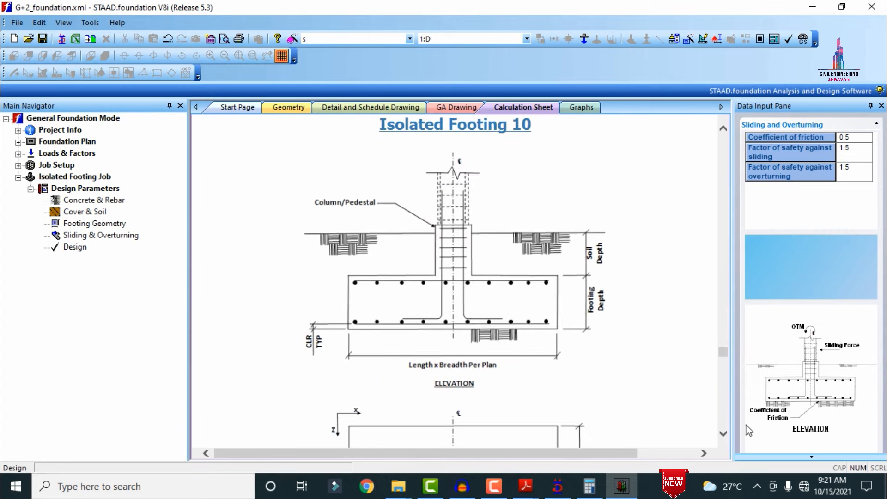
scroll(724, 403, "down", 3)
scroll(724, 403, "down", 20)
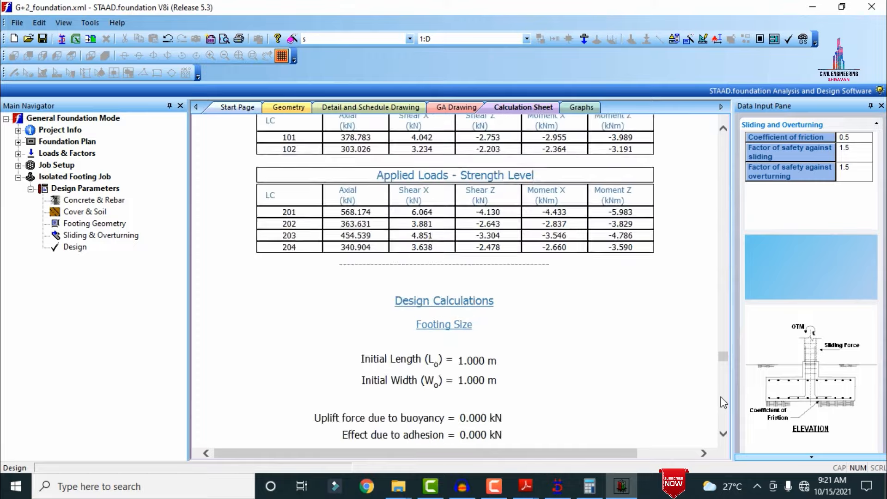
scroll(724, 403, "down", 20)
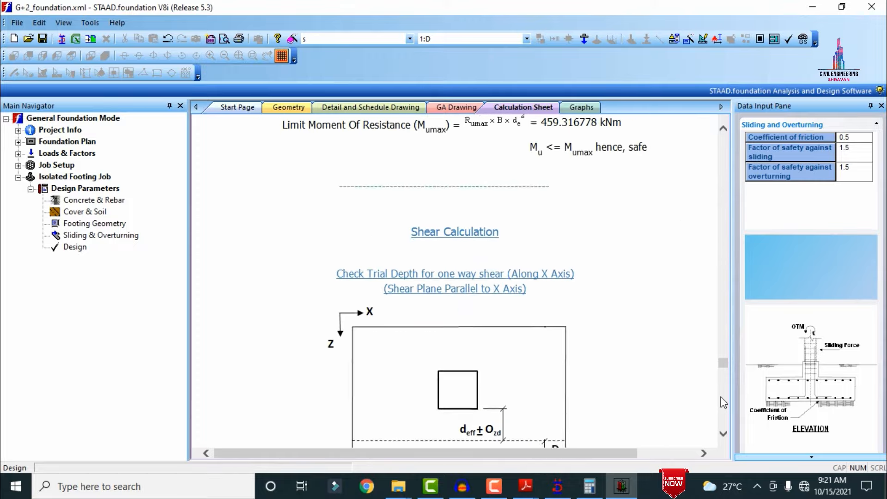
scroll(724, 403, "down", 20)
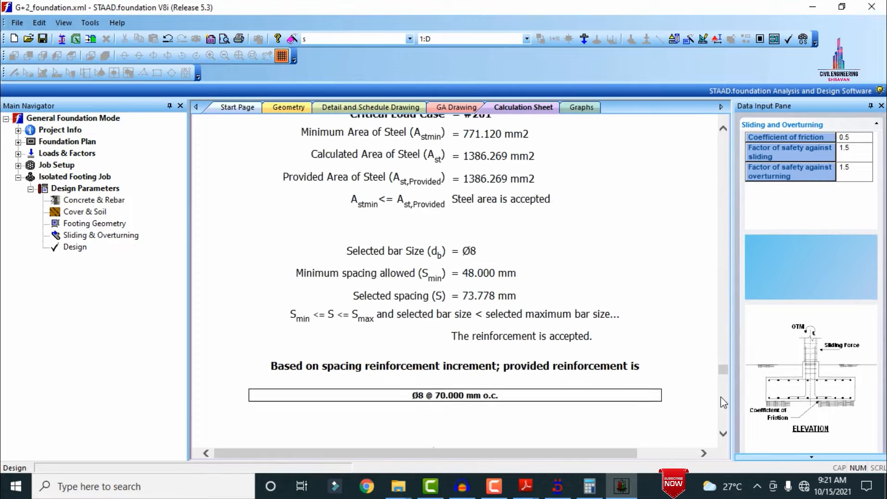
scroll(724, 403, "down", 5)
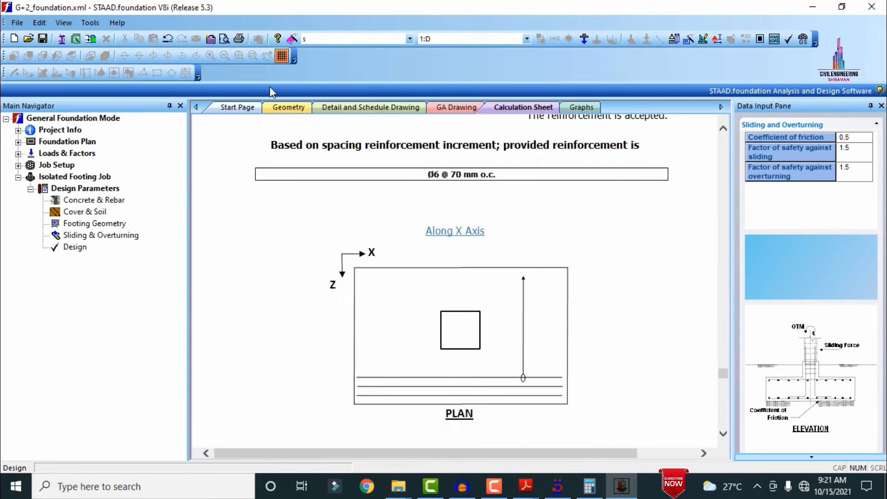
Examine the elevation in the detail drawing of footing 1, including its dimensions and reinforcement.
left_click(237, 110)
left_click(280, 108)
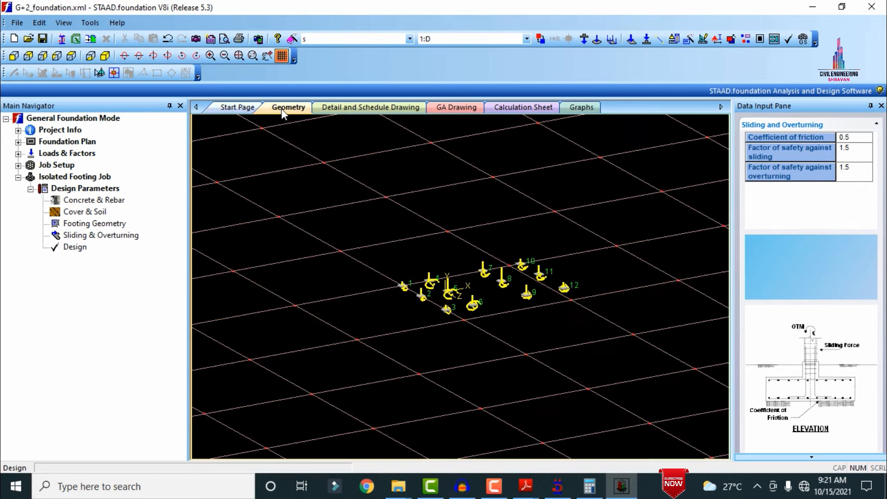
left_click(344, 109)
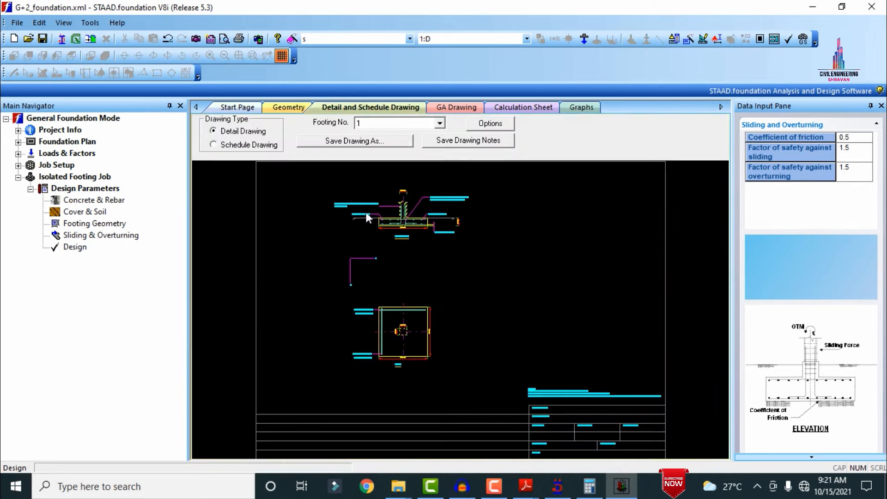
scroll(389, 187, "up", 3)
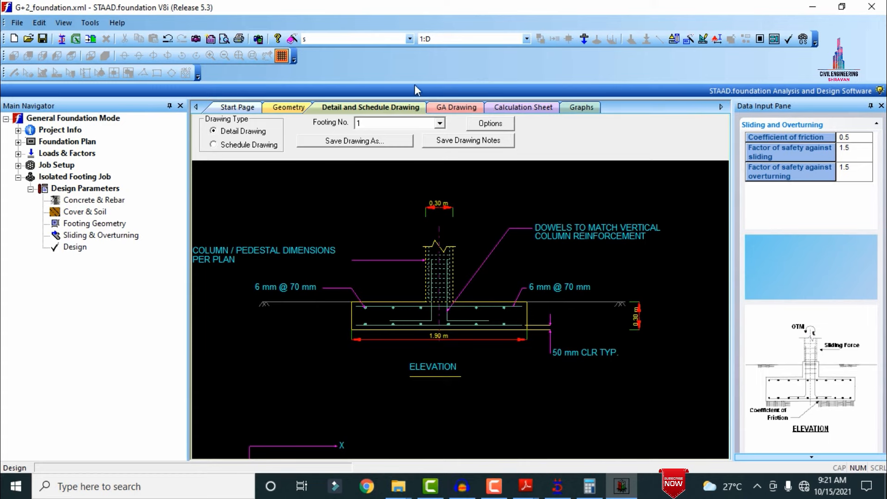
Inspect the general arrangement drawing of all footings and return to the G+2 model in STAAD.Pro.
left_click(455, 107)
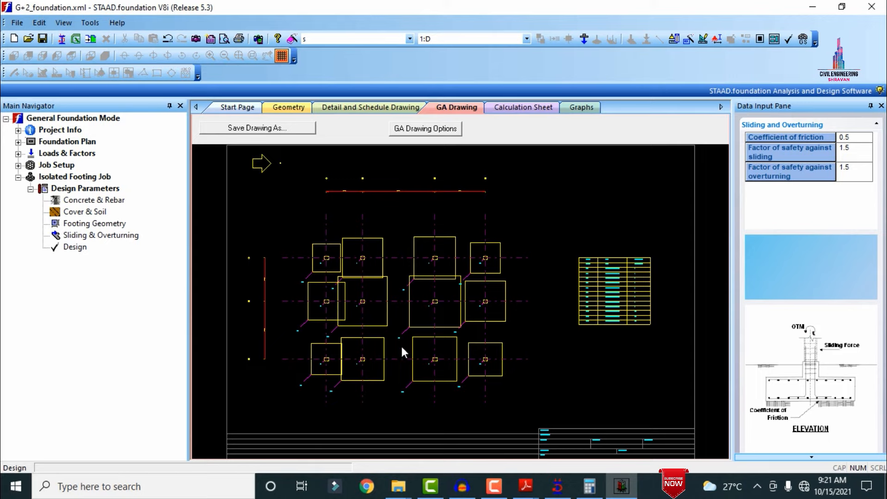
left_click(510, 108)
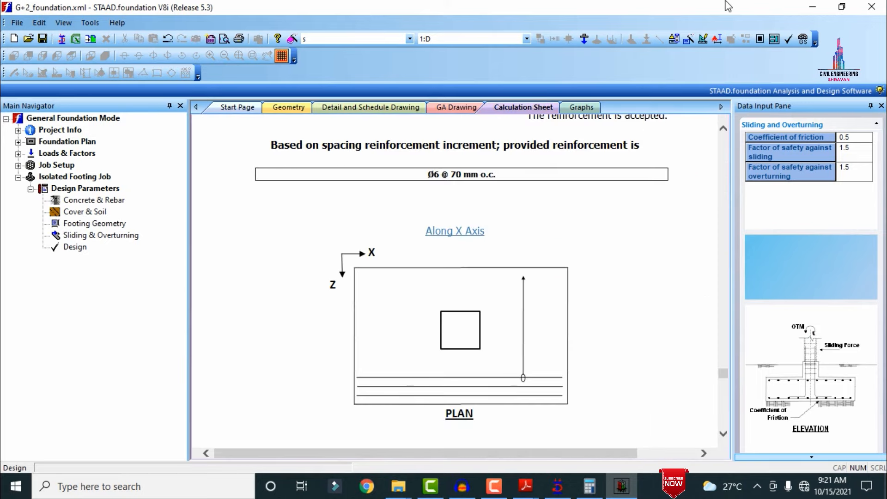
left_click(812, 6)
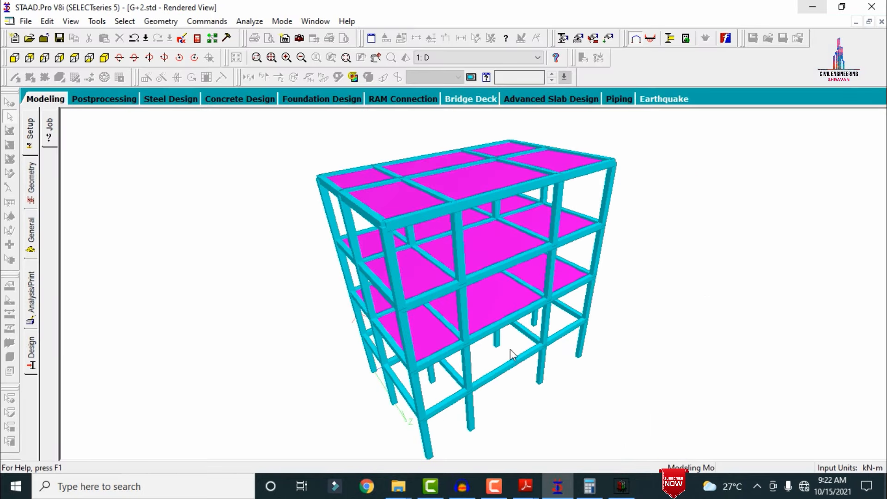